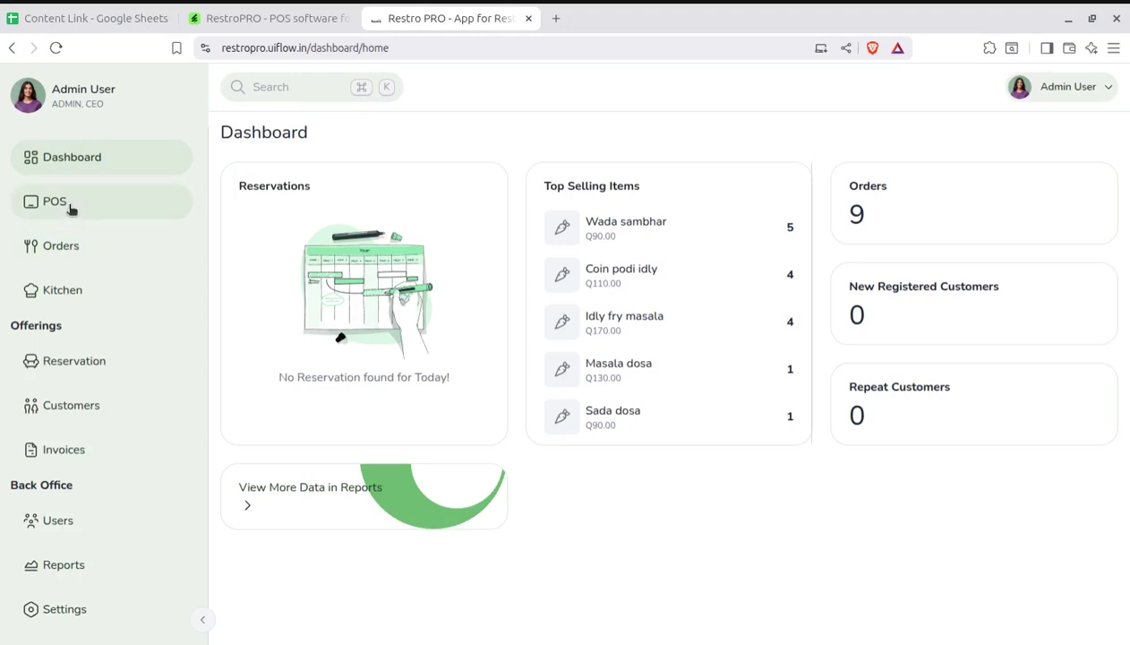
Step: Tour the restaurant demo's POS, Orders and Kitchen pages, ending on the Dashboard
click(70, 209)
click(69, 255)
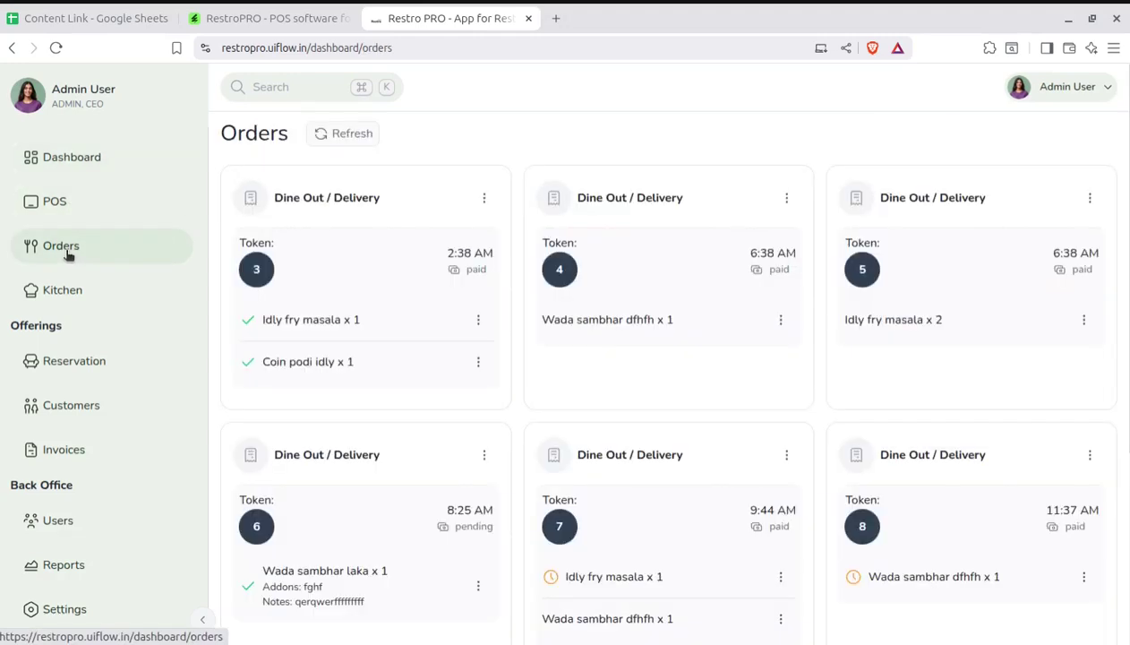
click(70, 291)
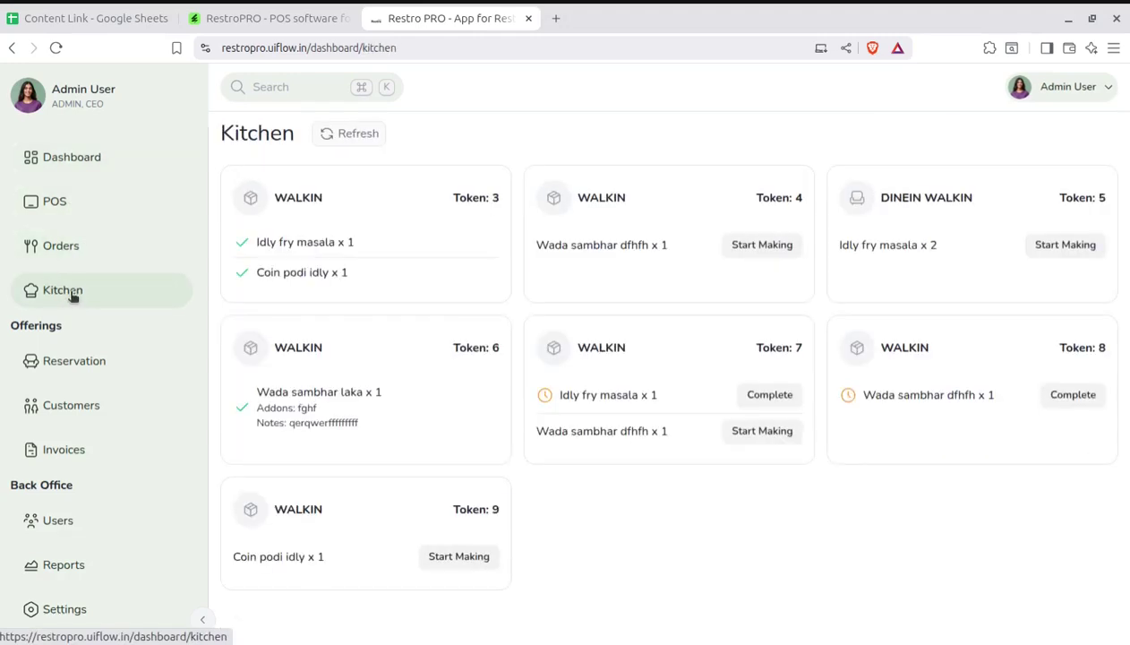
click(59, 255)
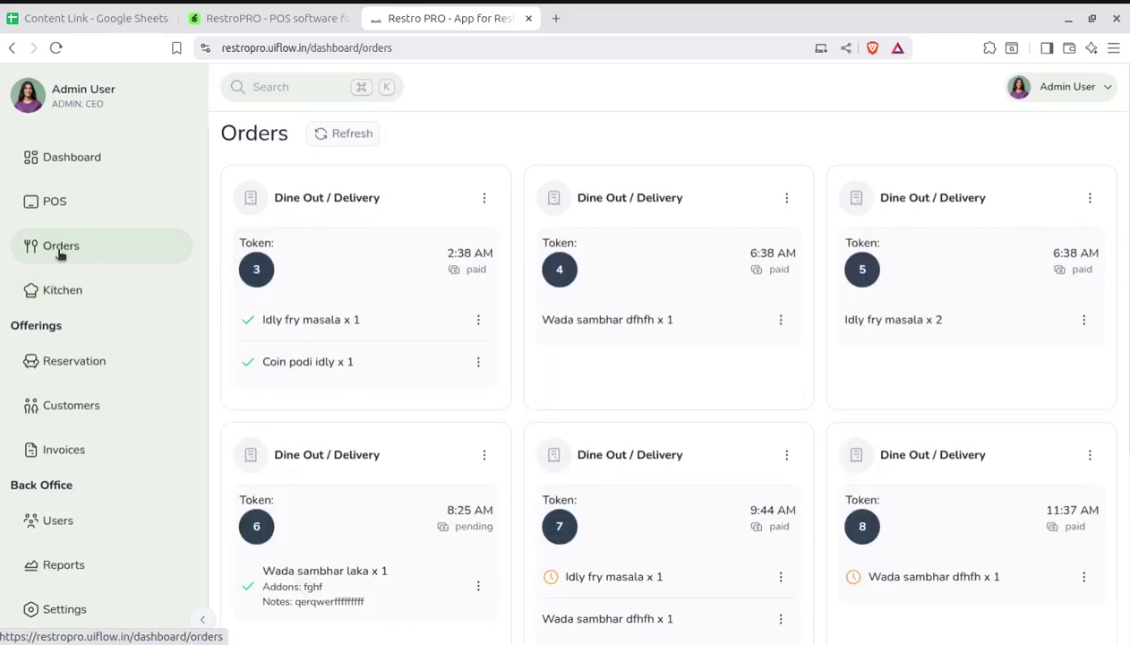
click(57, 203)
click(72, 167)
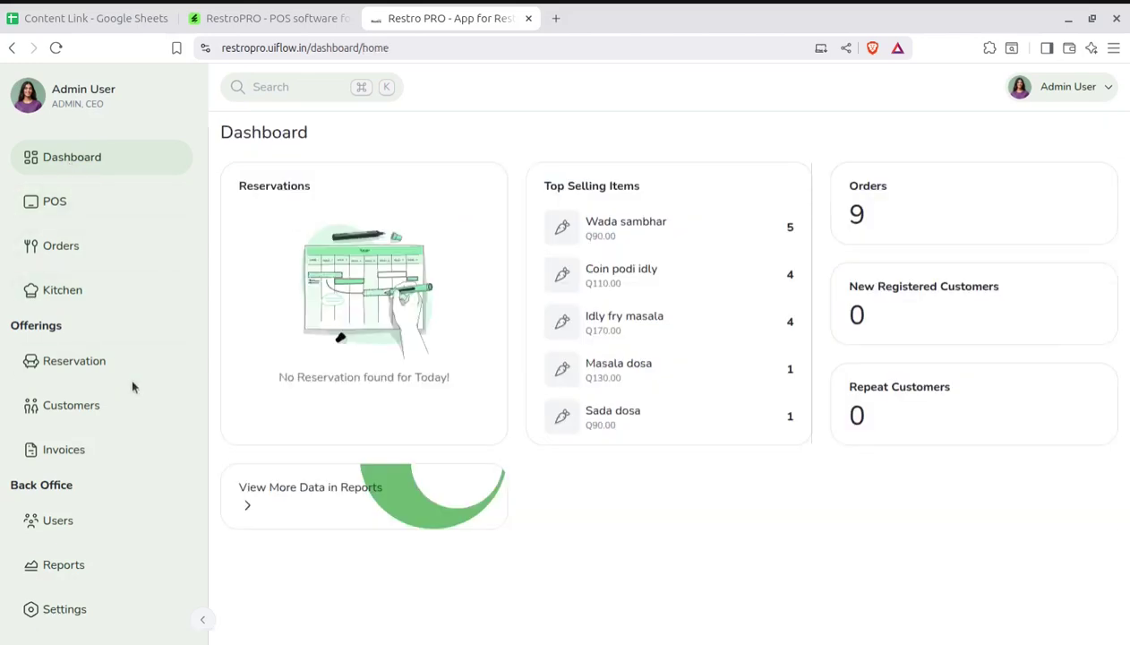
Step: View the Customers and Reservations pages, and open the POS page with its food items
click(77, 410)
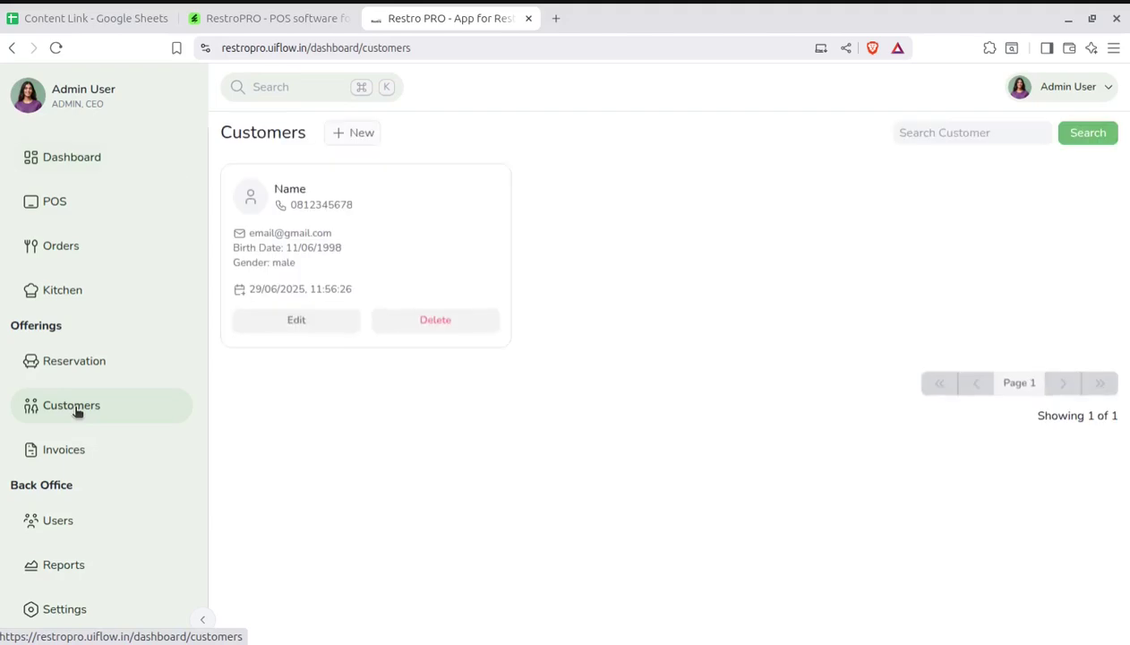
click(71, 365)
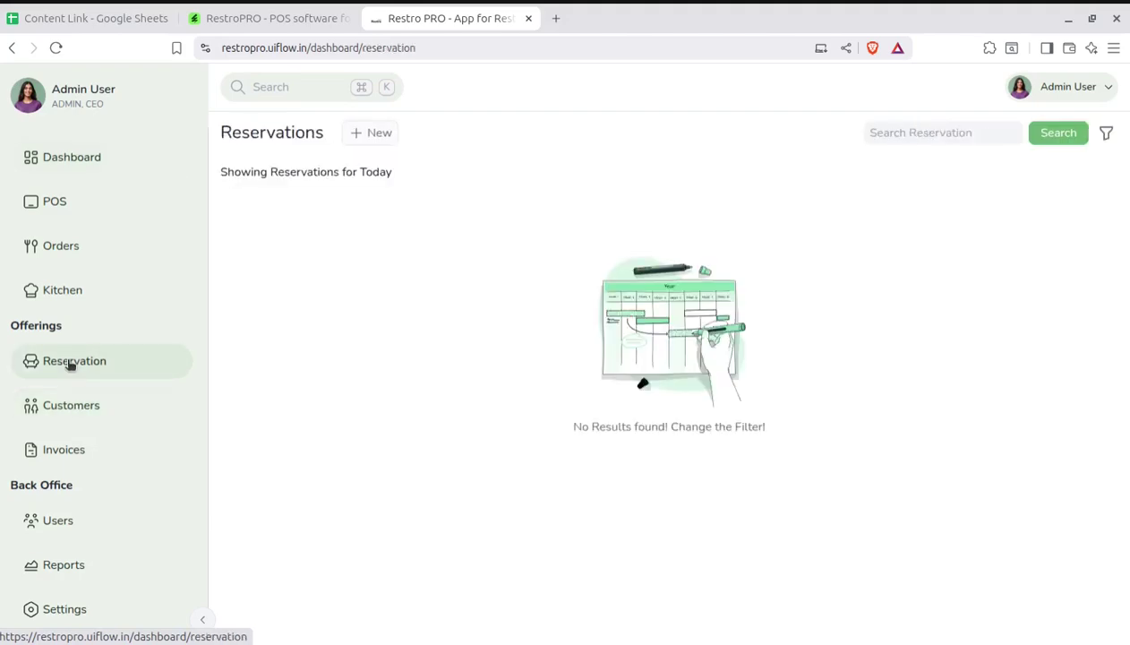
click(59, 214)
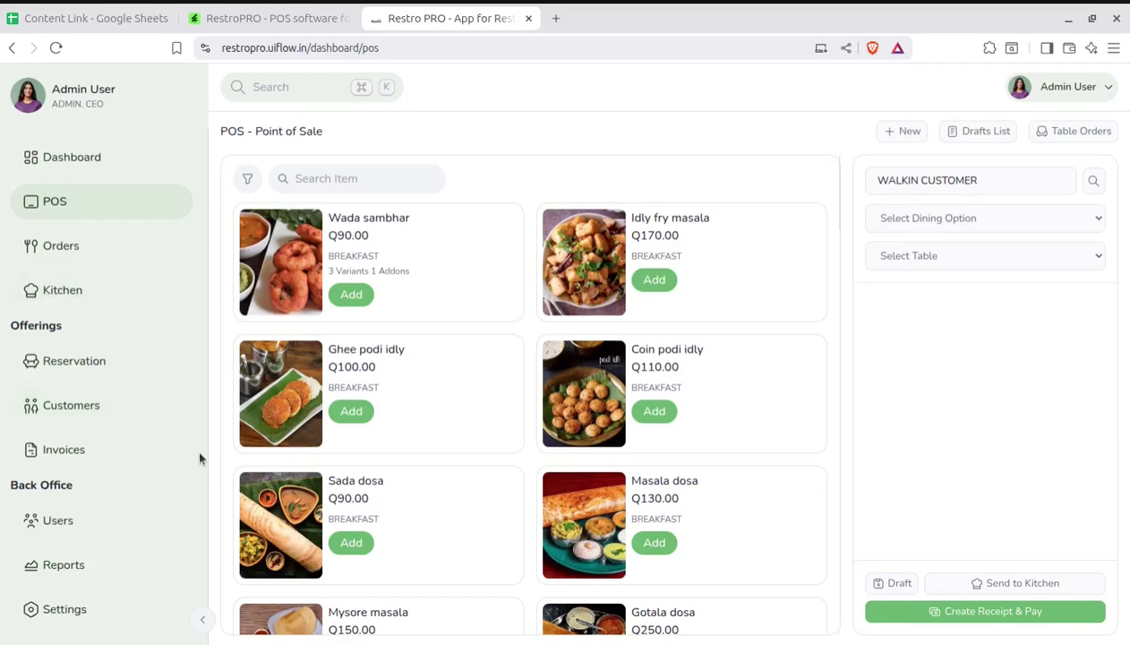
Step: Switch to the RestroPRO listing on CodeCanyon and examine its Regular License price and item details
click(261, 24)
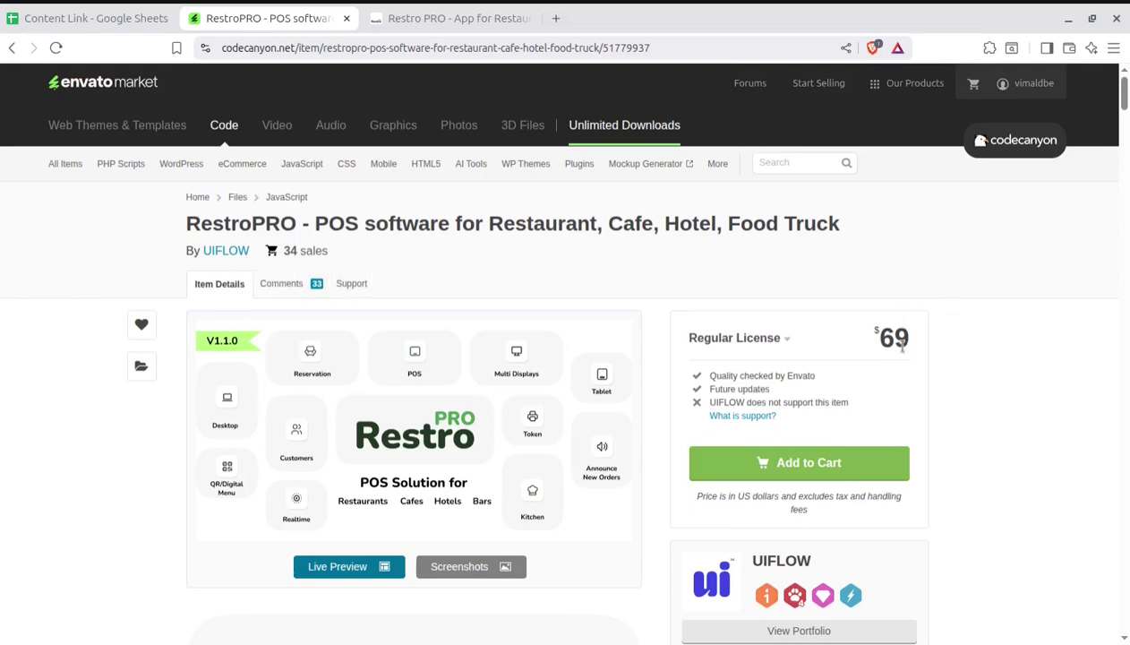
drag(872, 335, 900, 340)
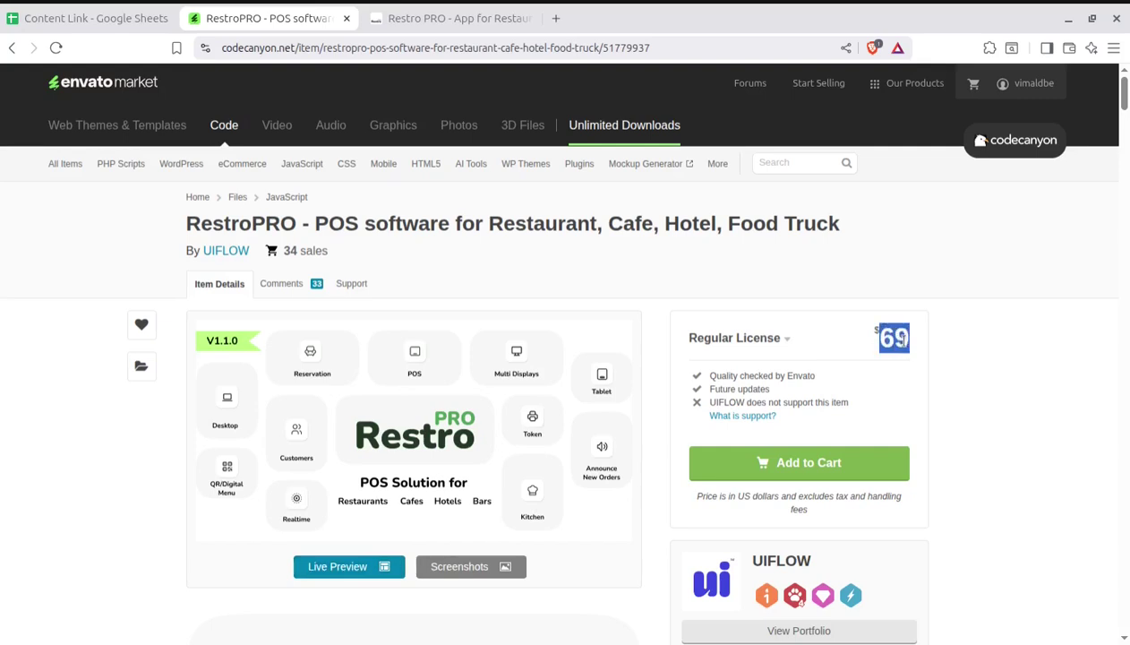
click(1058, 331)
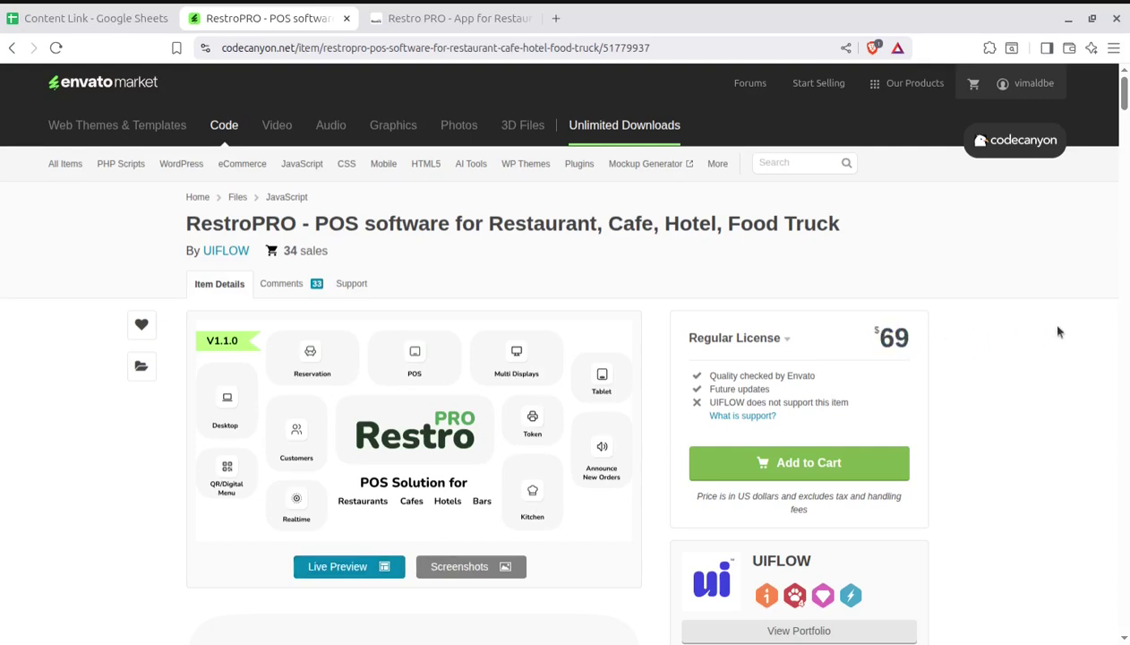
scroll(1058, 332, down, 1)
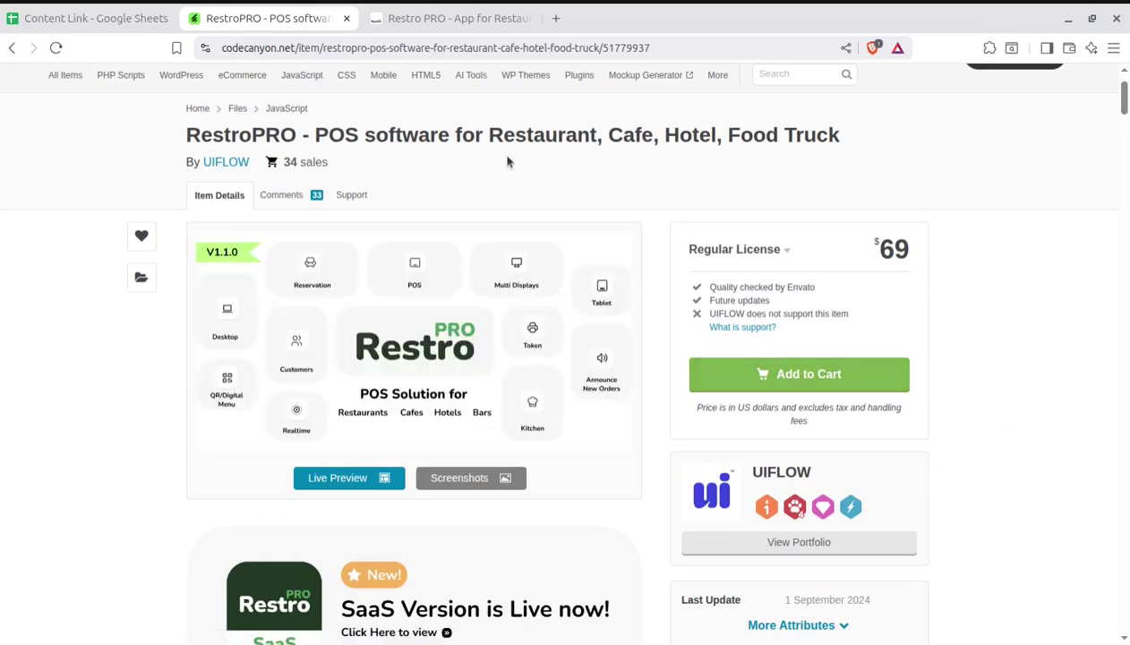
Step: Switch back to the Restro PRO demo and view its Dashboard and Orders pages
click(404, 22)
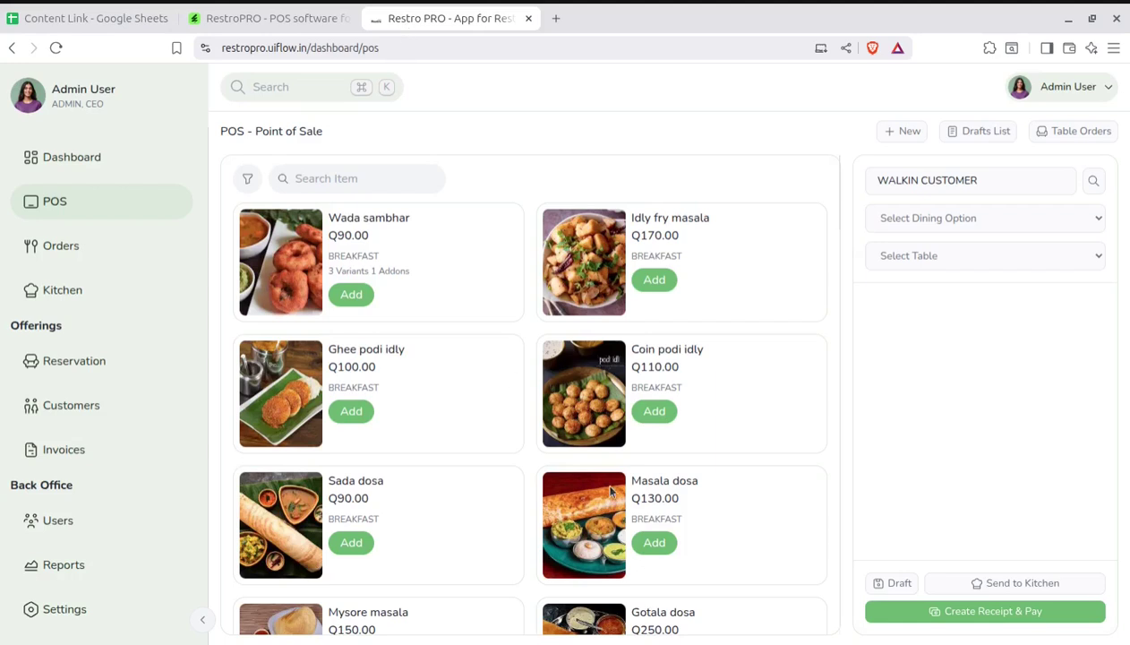
click(62, 161)
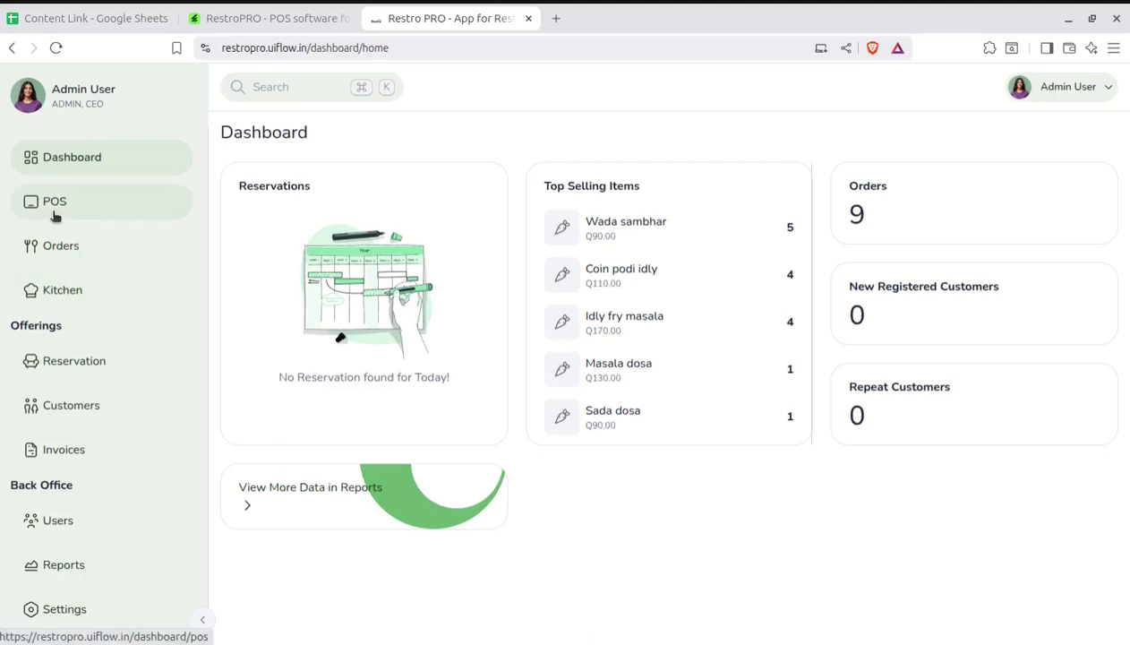
click(56, 252)
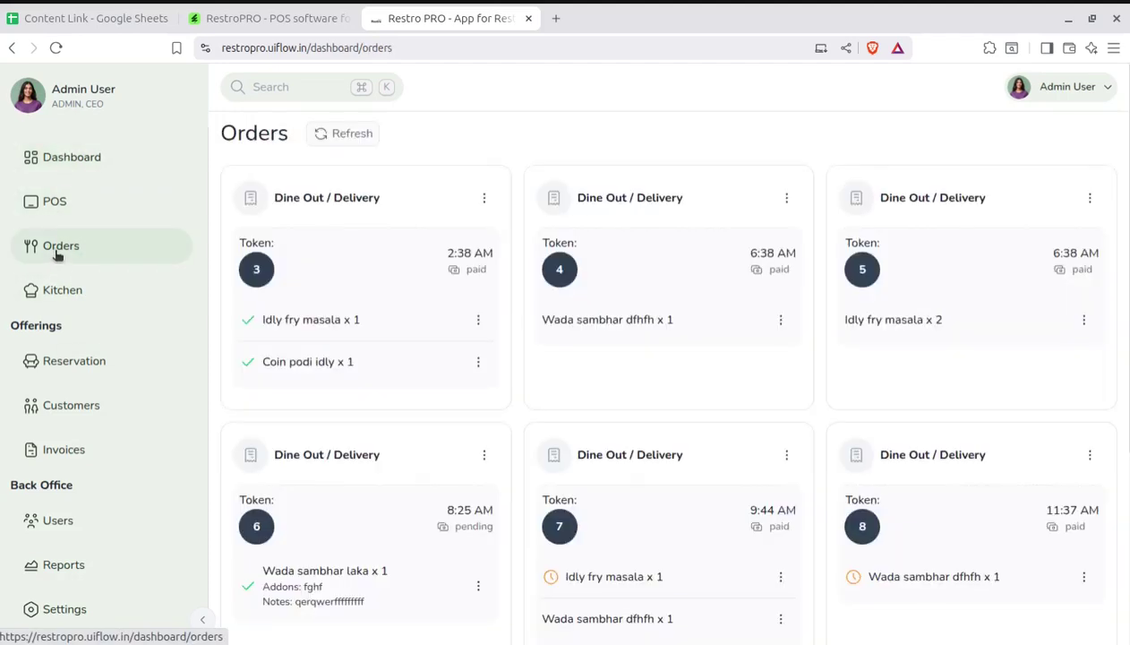
Step: Return to the CodeCanyon listing and highlight "POS software for Restaurant, Cafe, Hotel, Food Truck" in its title
click(240, 21)
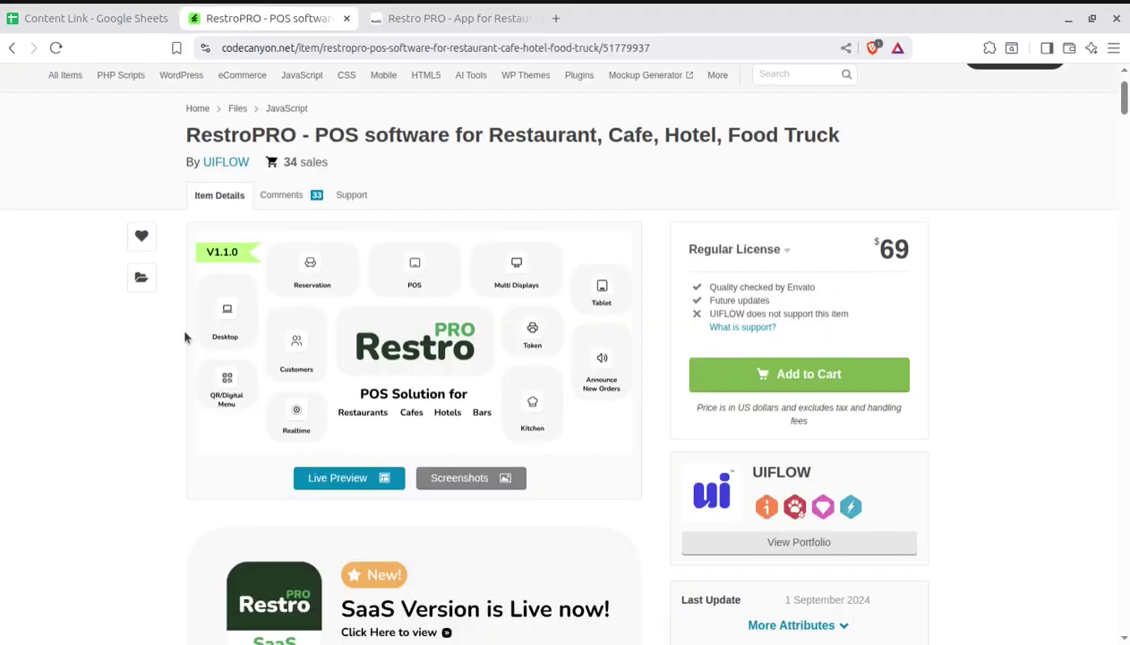
drag(186, 135, 506, 151)
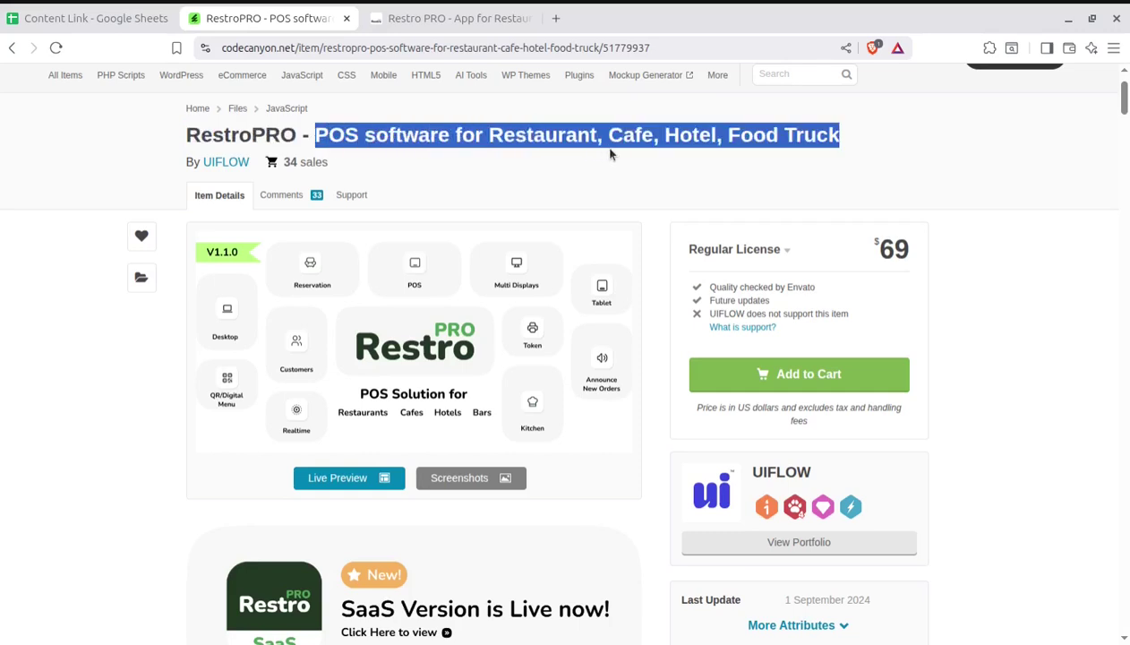
drag(610, 154, 842, 151)
Step: Switch to the Restro PRO demo and look at the POS page and the Dashboard
click(399, 27)
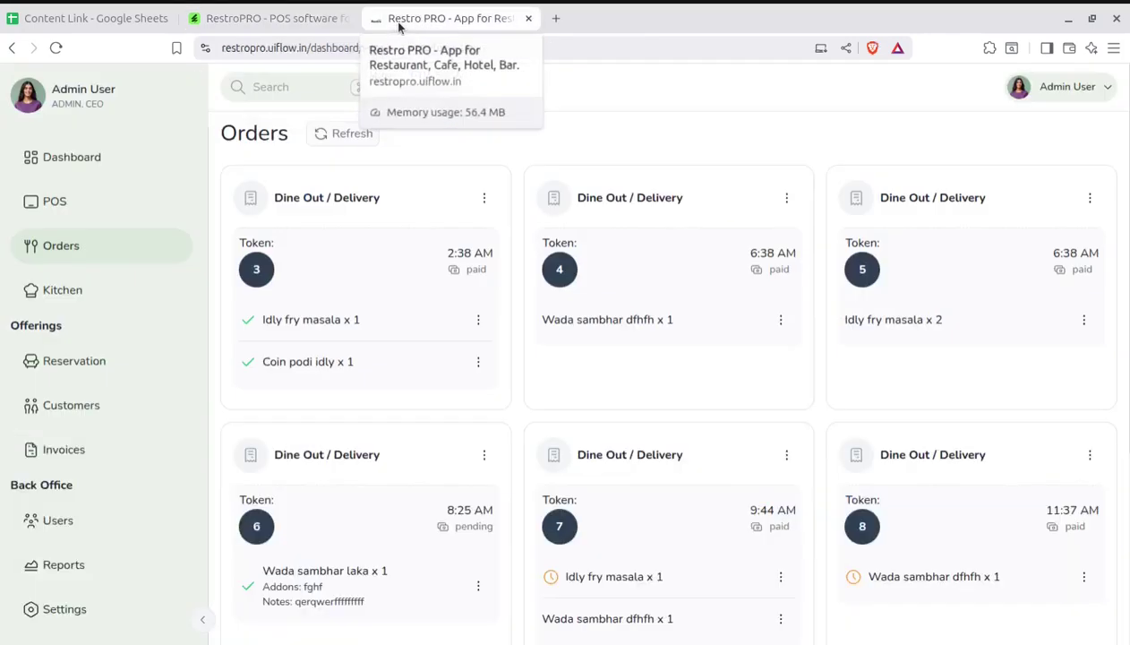
click(52, 204)
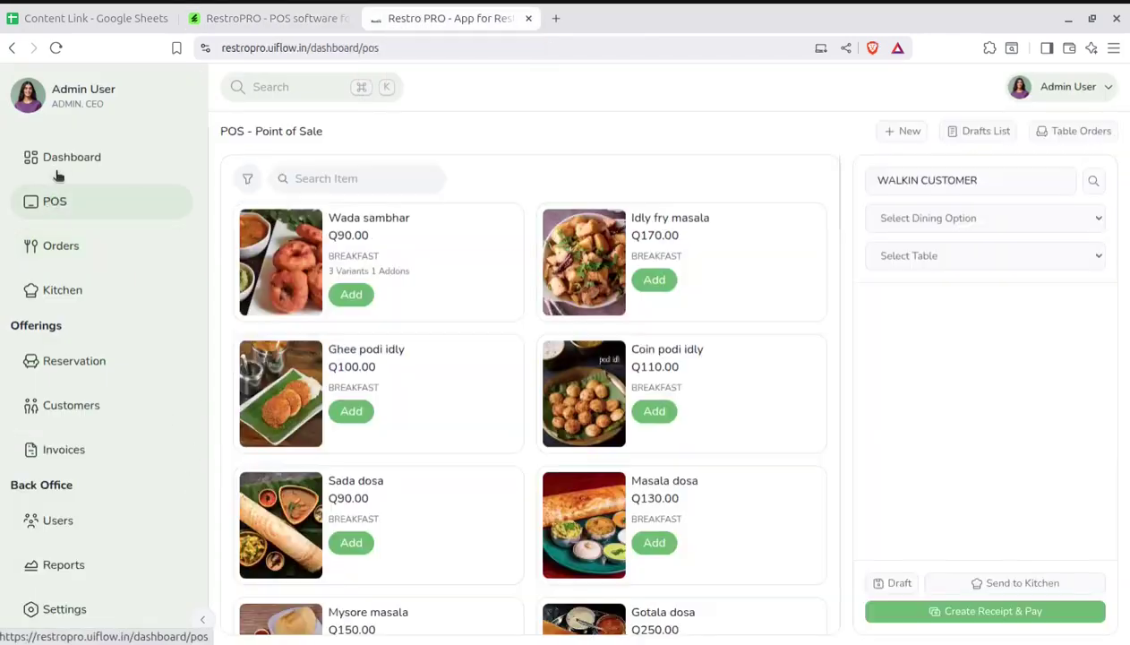
click(56, 171)
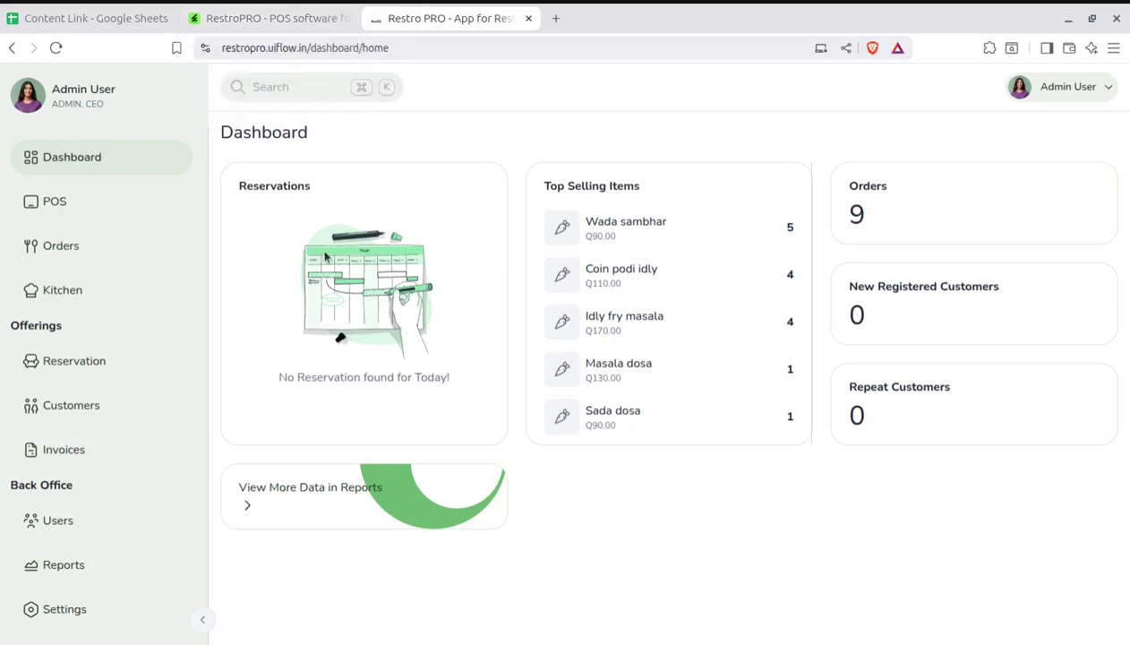
Step: Go back to the CodeCanyon listing and highlight the Regular License price
click(268, 25)
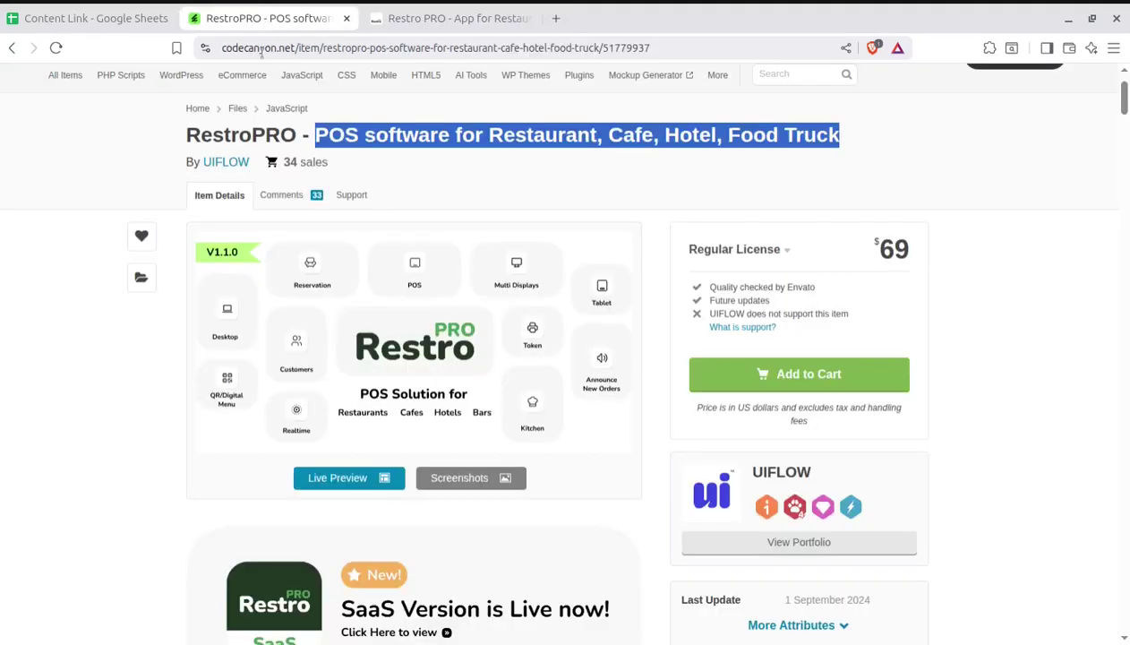
click(890, 272)
drag(871, 251, 915, 259)
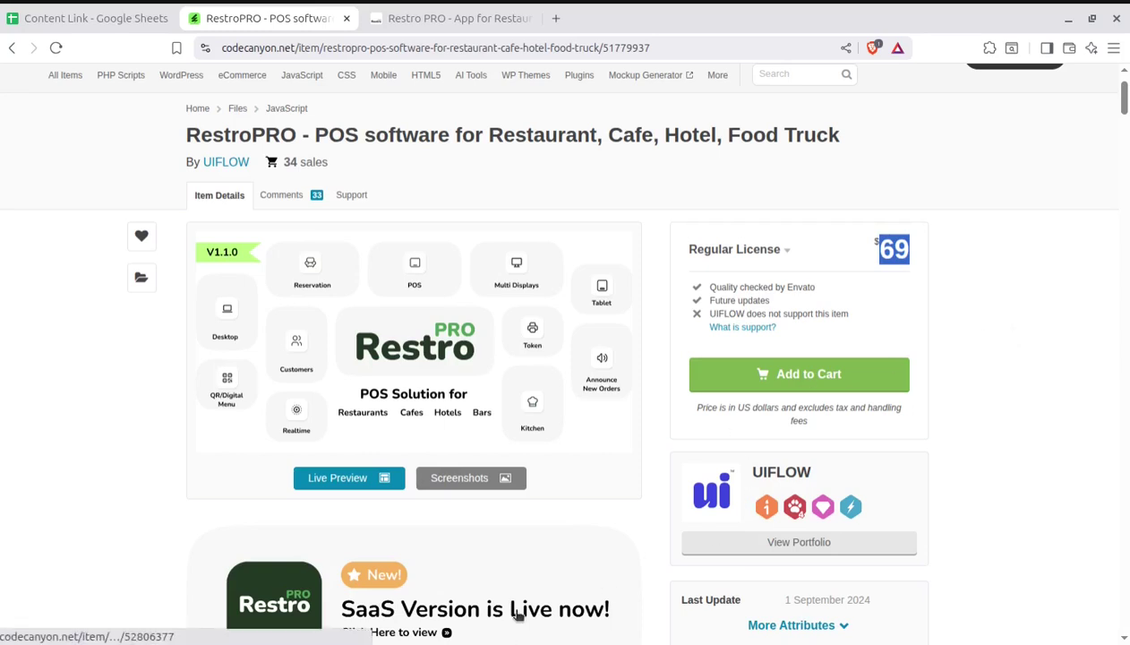
Step: Return to the Restro PRO demo, check the POS page and go back to the Dashboard overview
click(431, 23)
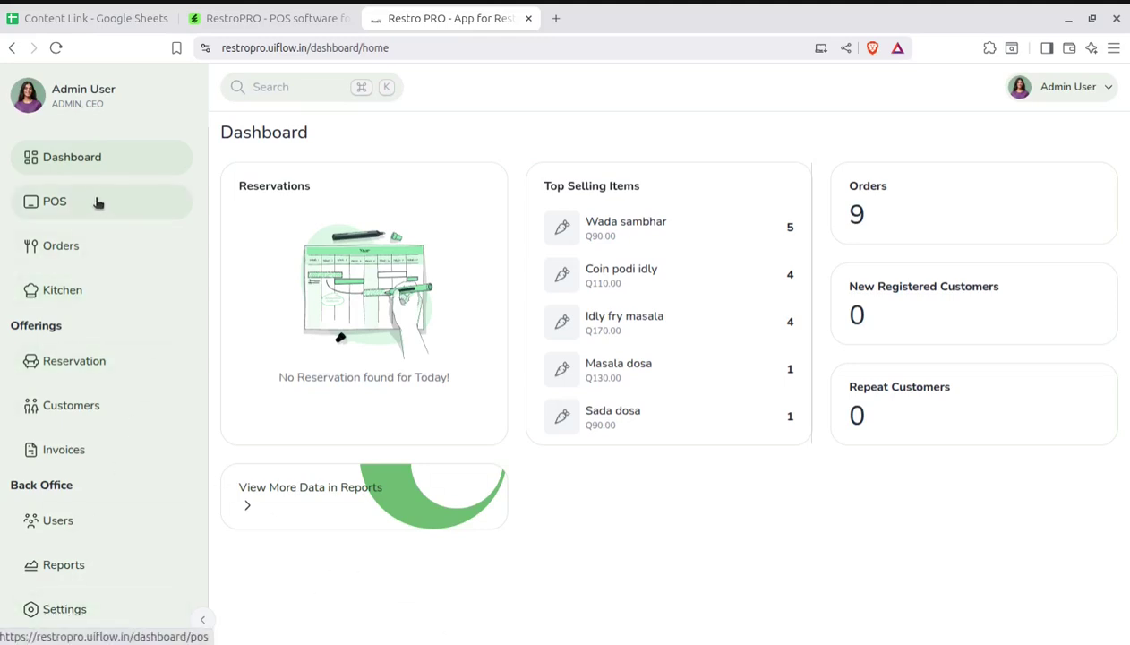
click(69, 207)
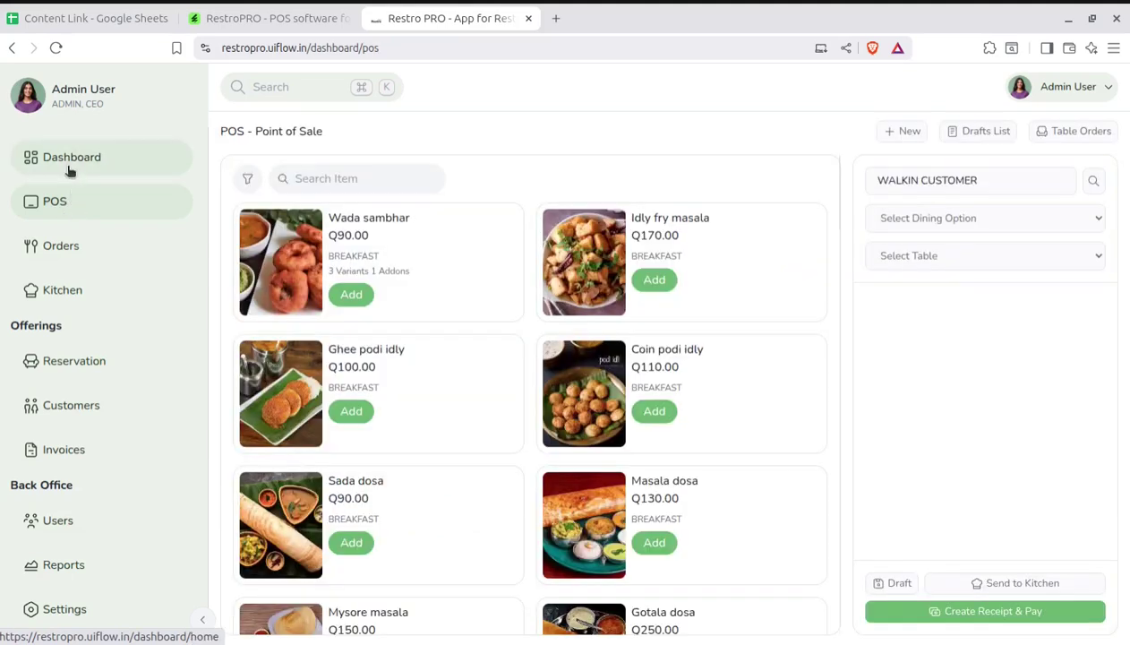
click(71, 168)
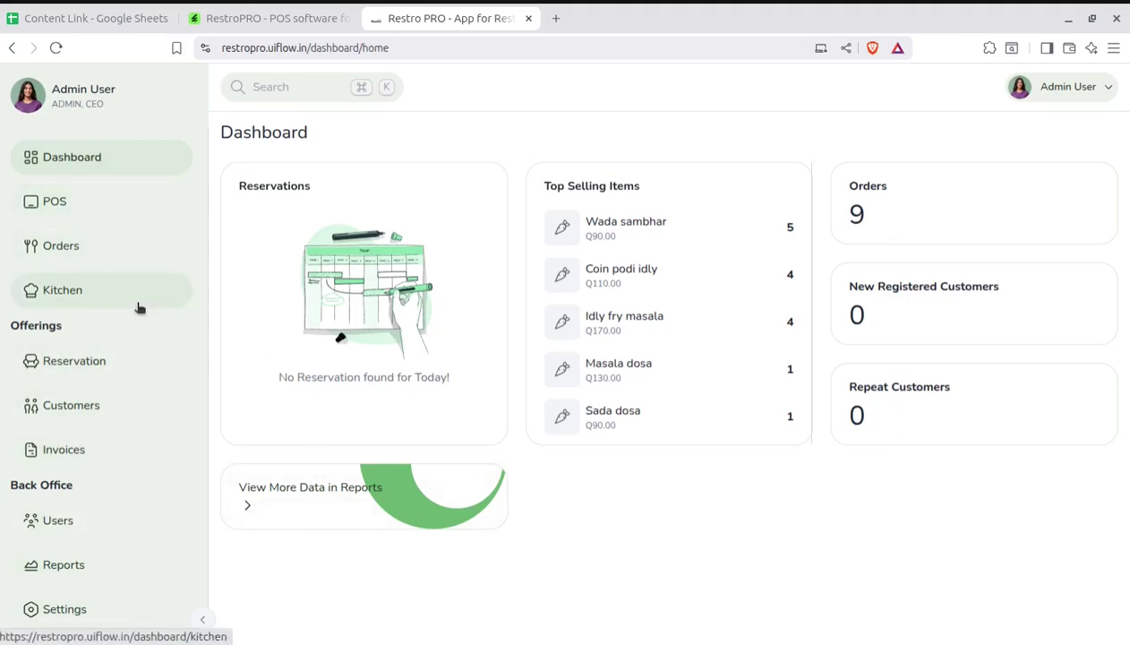
Step: Open the store details in Settings and review the store name, contact, currency and QR menu options
click(67, 611)
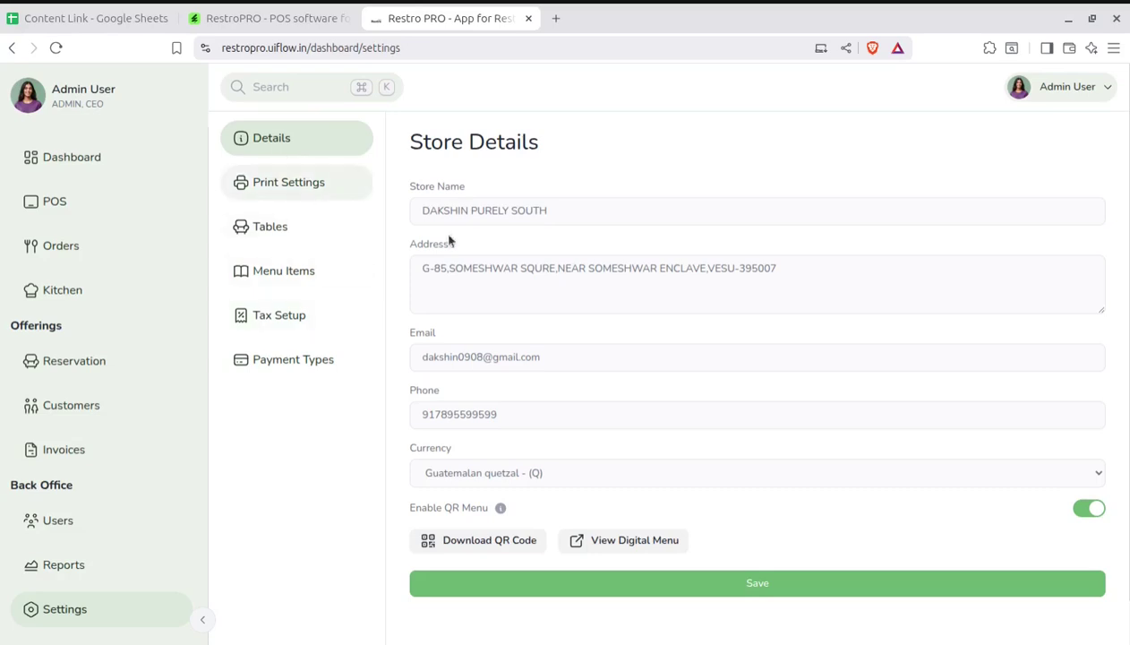
drag(583, 205, 423, 201)
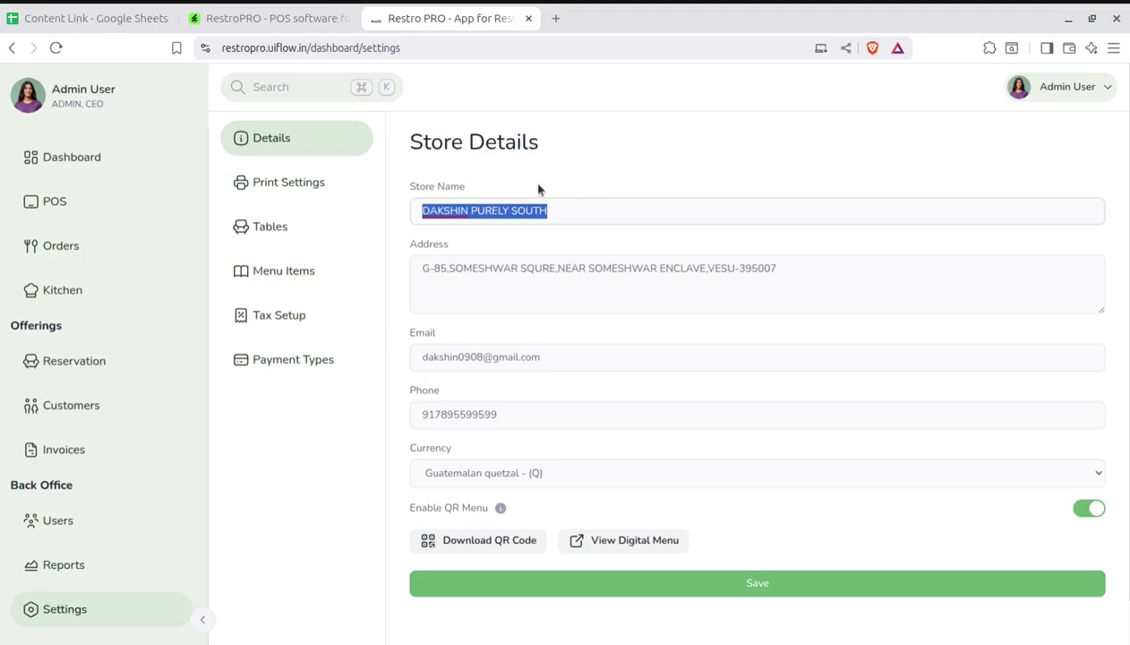
click(573, 209)
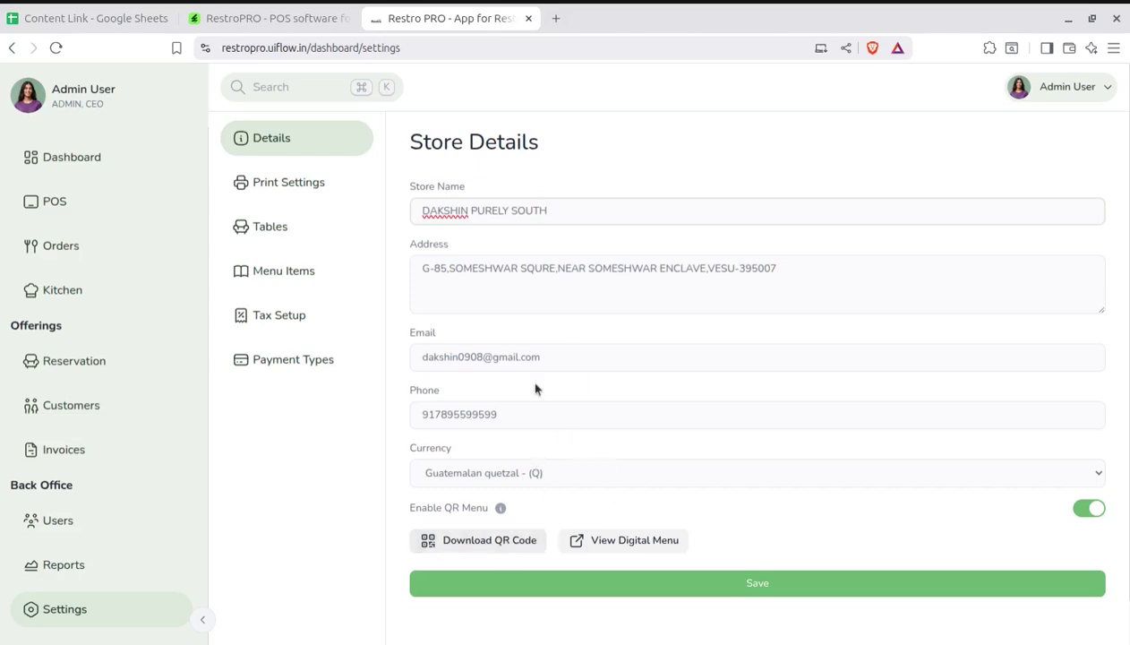
scroll(524, 472, down, 1)
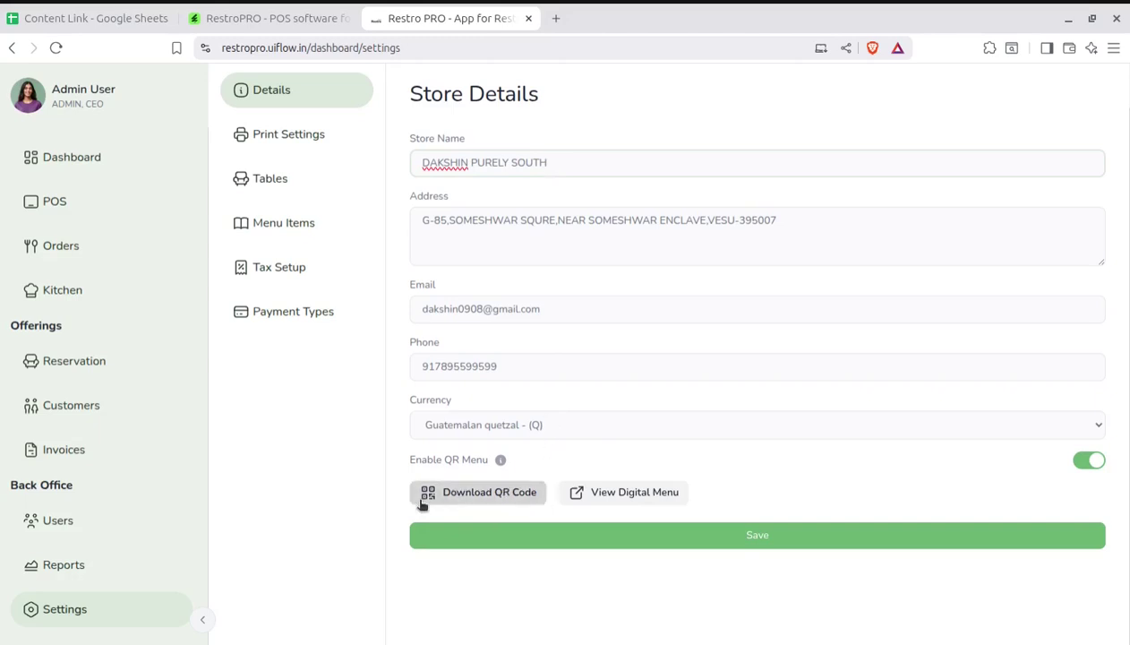
Step: View the store's digital menu, browse its dishes and prices, and close it to return to the store details
click(645, 499)
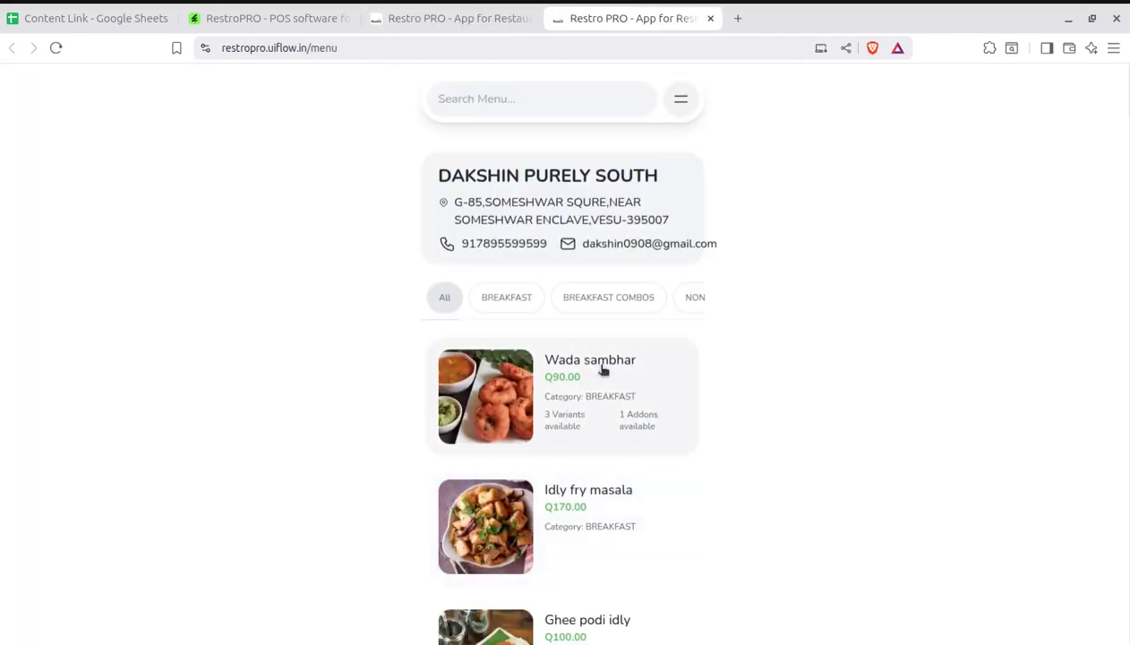
scroll(603, 369, down, 6)
scroll(603, 370, down, 6)
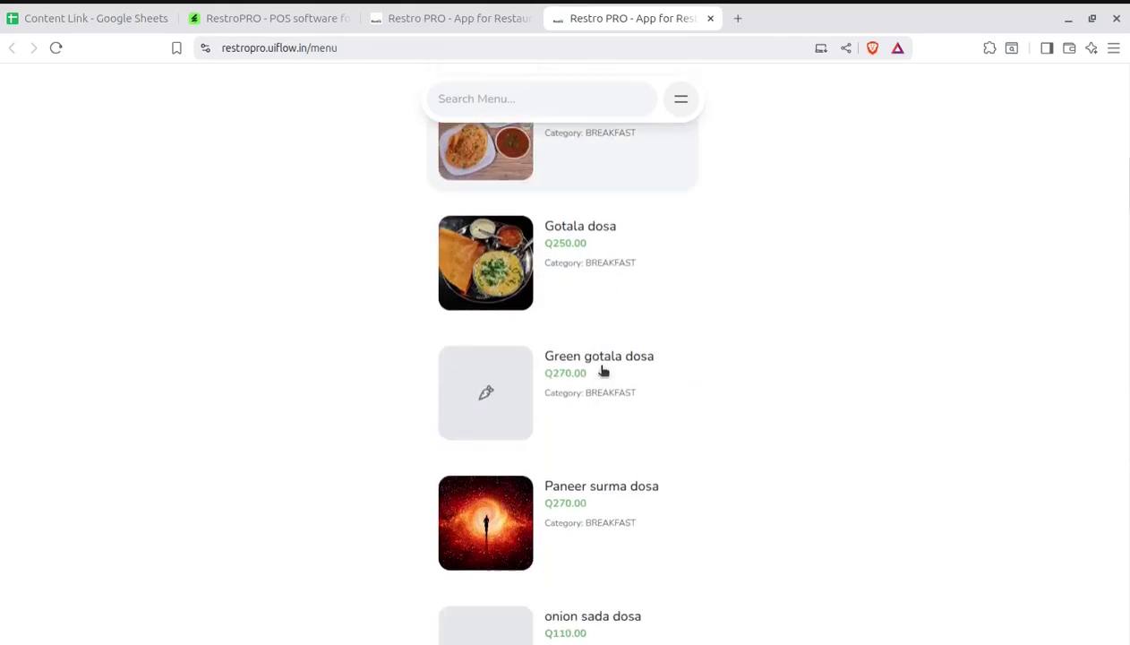
scroll(603, 370, up, 7)
scroll(603, 370, up, 5)
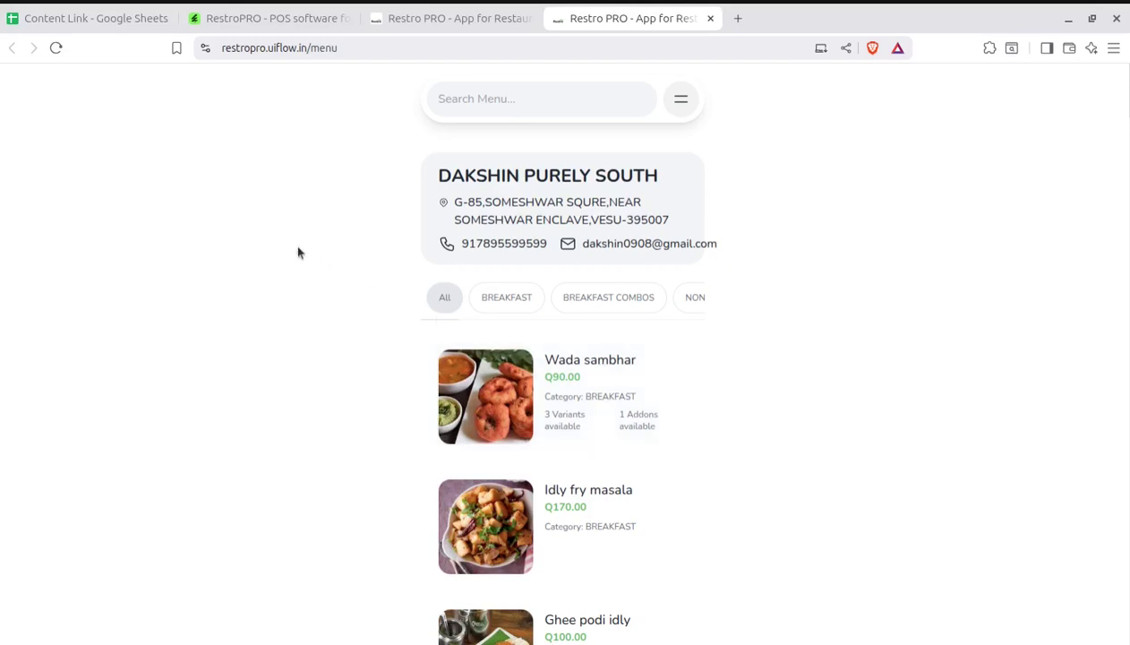
scroll(616, 369, down, 4)
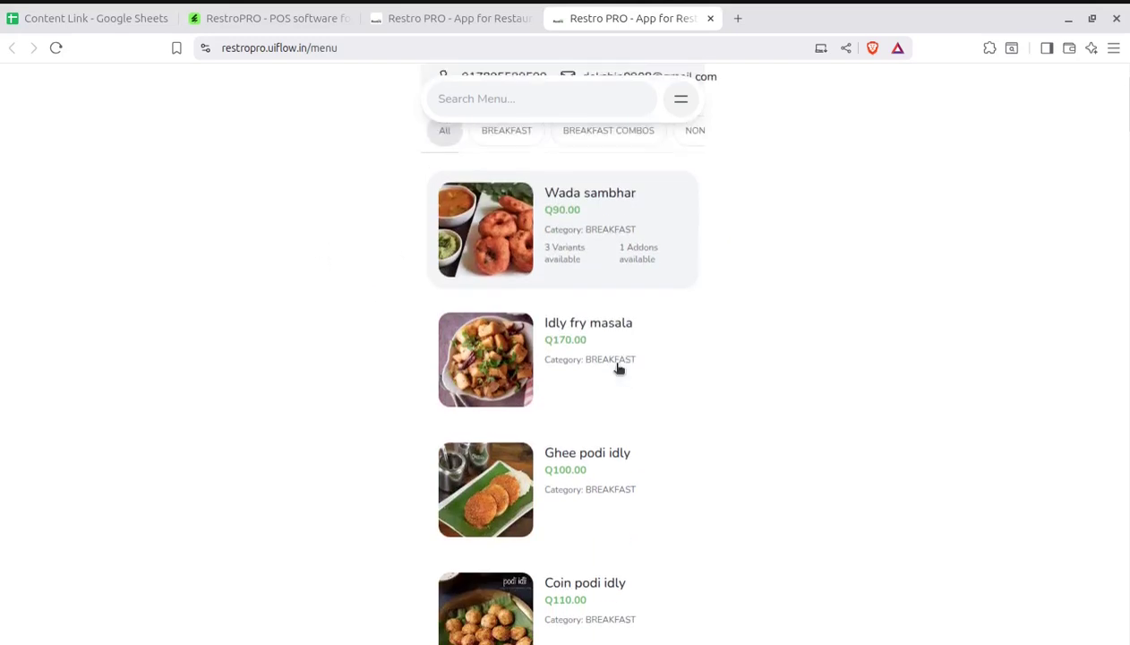
scroll(616, 369, down, 3)
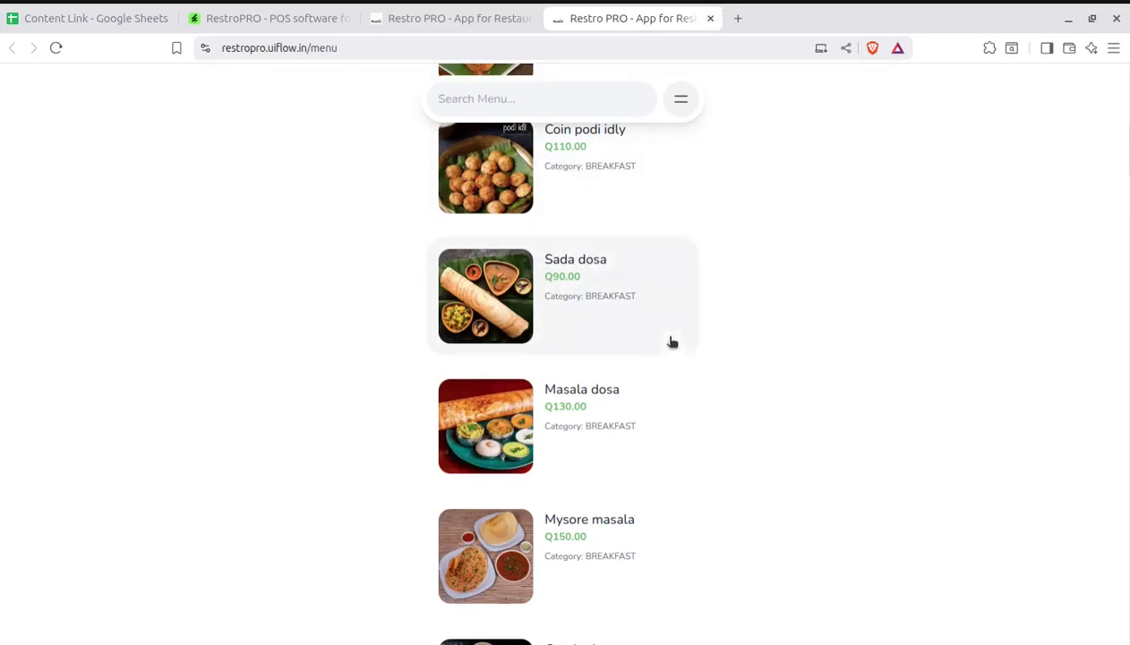
click(710, 19)
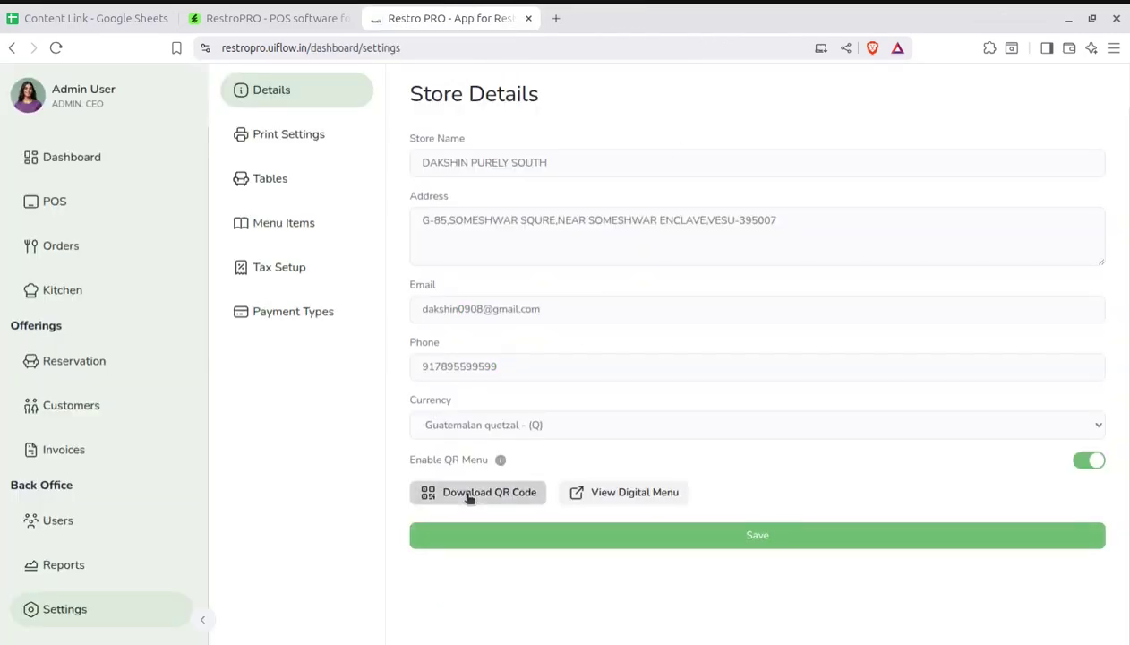
Step: Reopen the digital menu from the store details and close it again
click(592, 495)
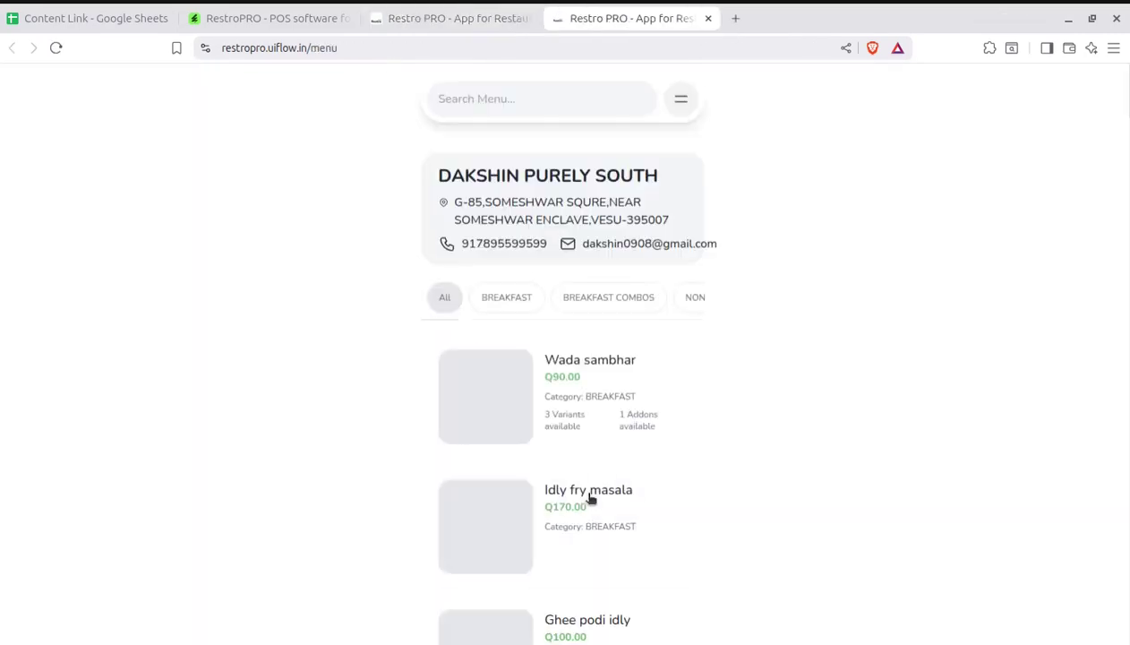
click(711, 19)
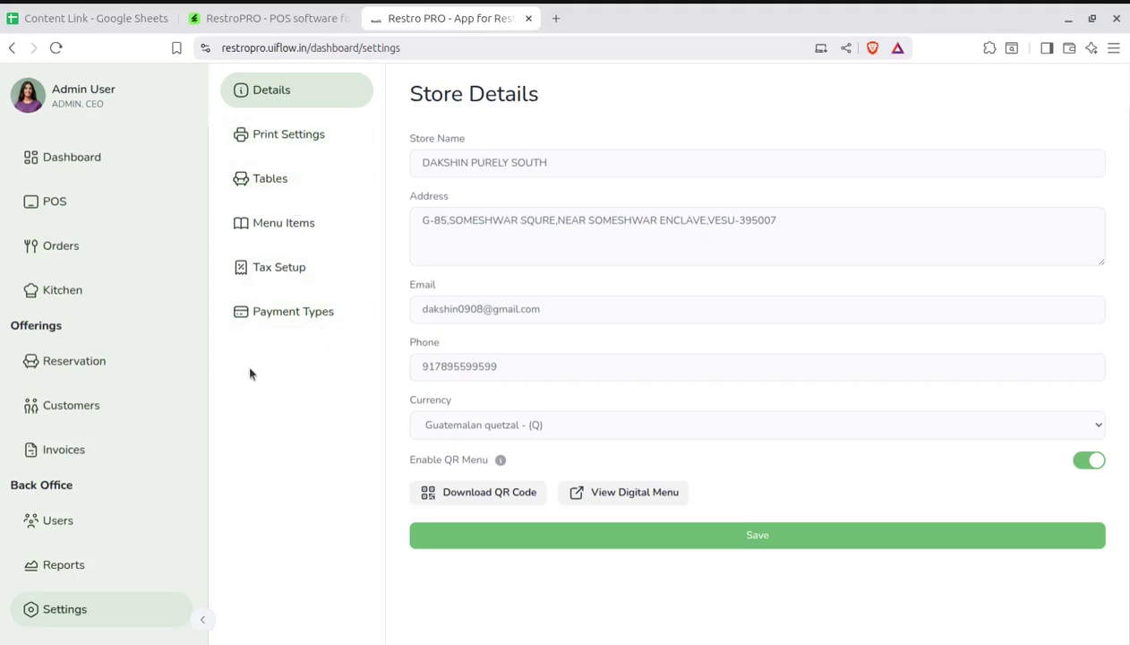
Step: Review the store's print settings, checking the page size options and switching Print Token on and back off
click(273, 136)
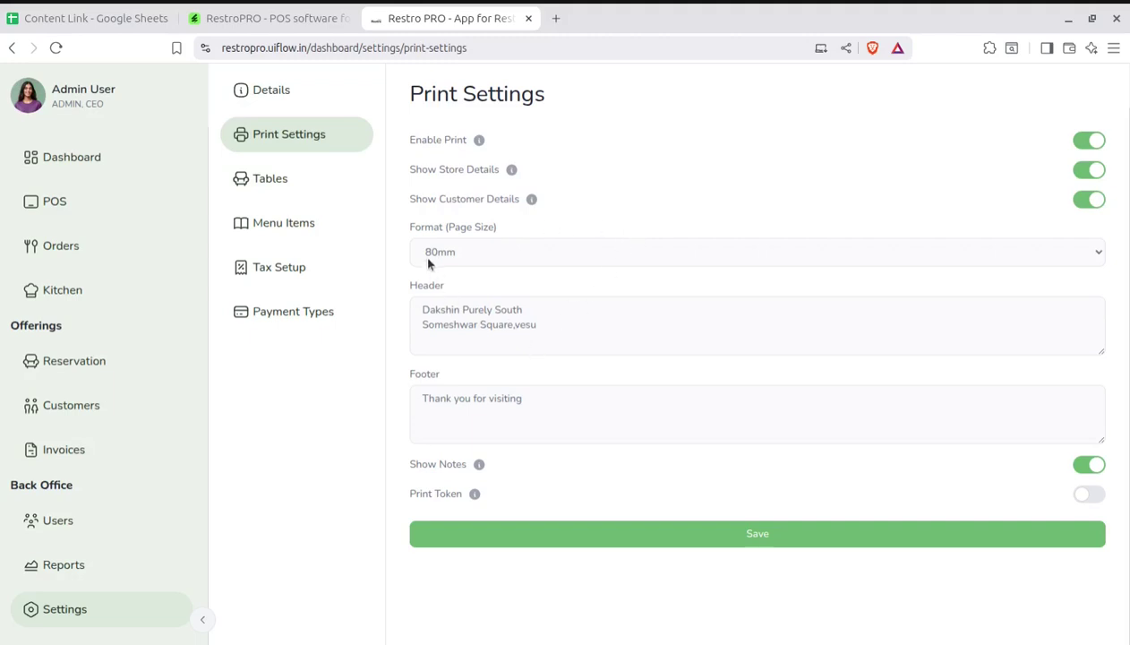
click(580, 259)
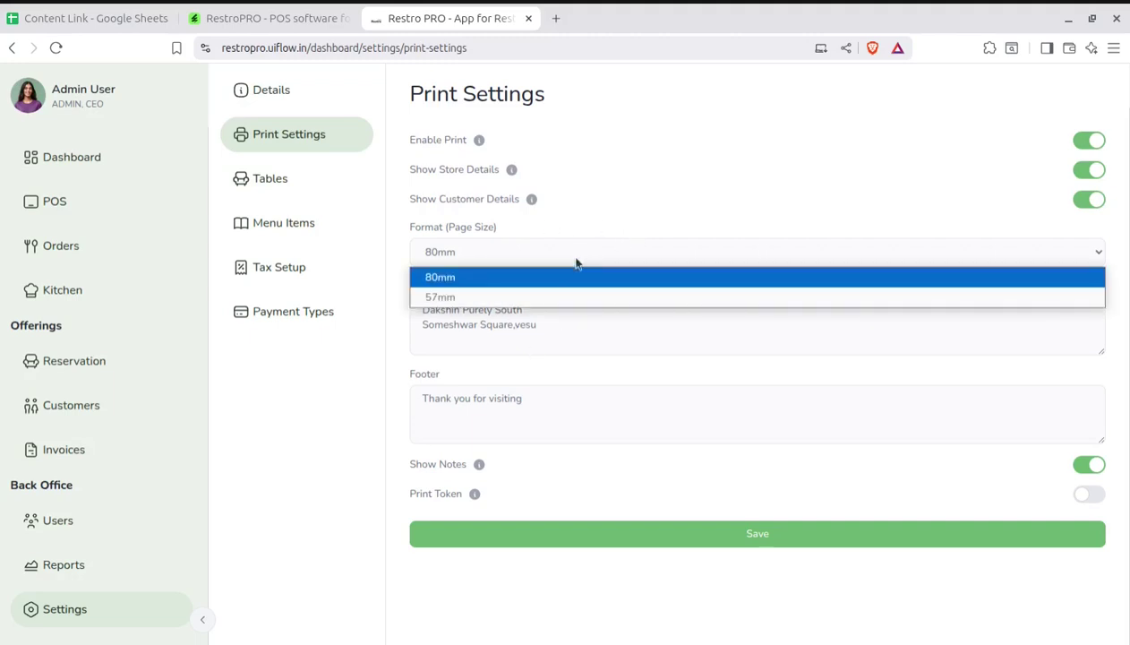
click(370, 278)
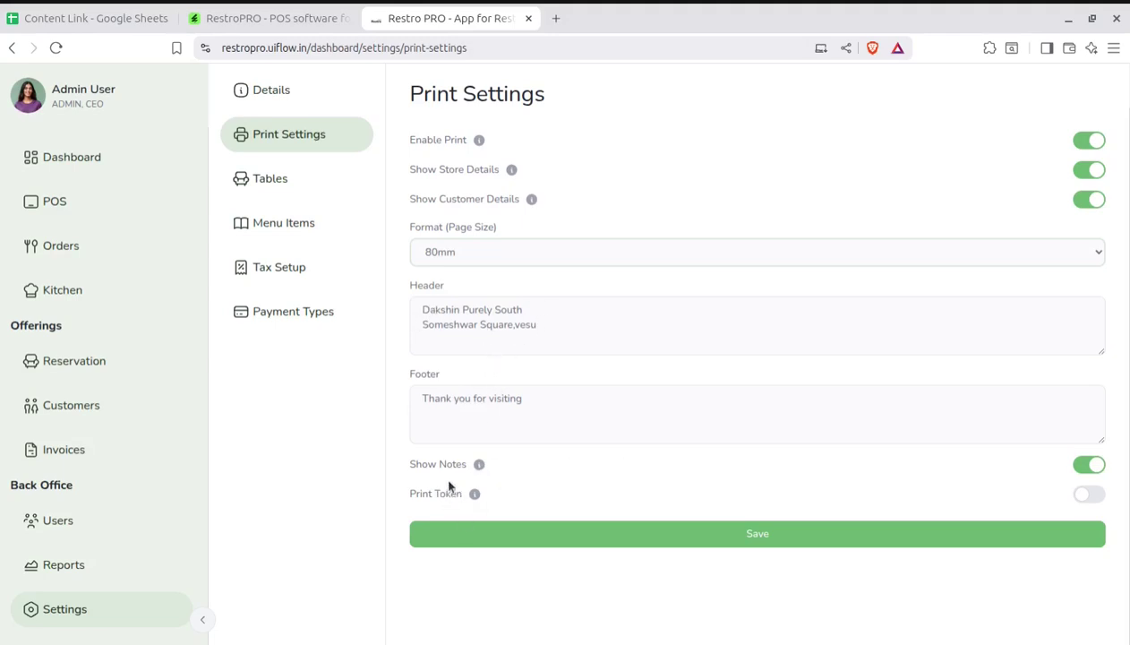
mouse_move(474, 466)
click(1087, 497)
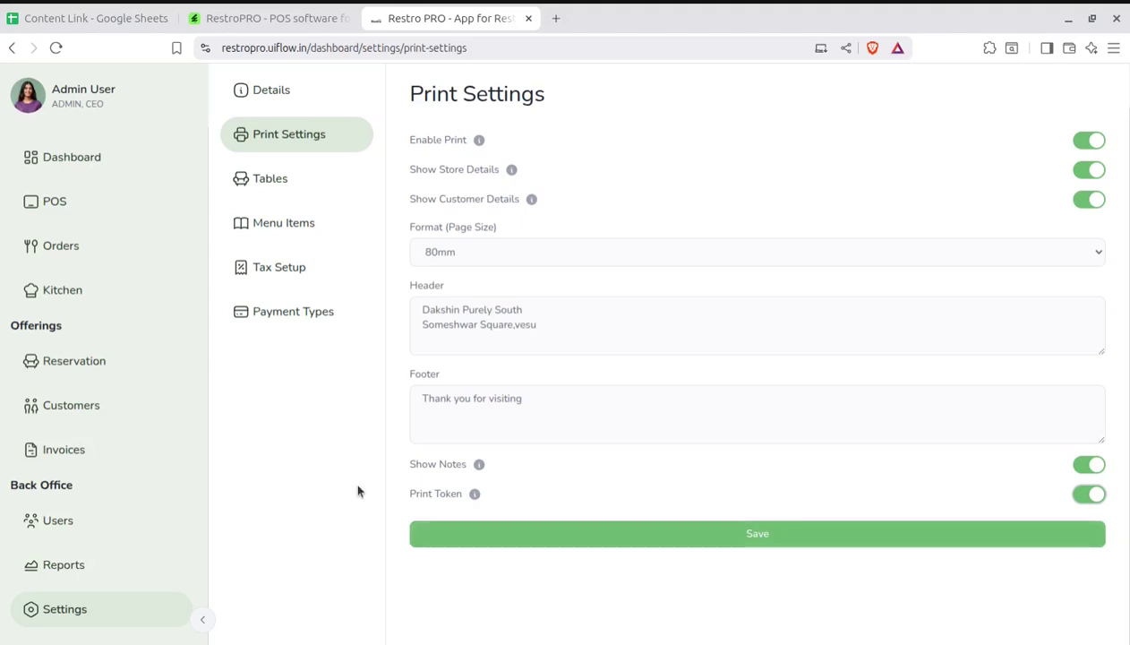
click(1084, 502)
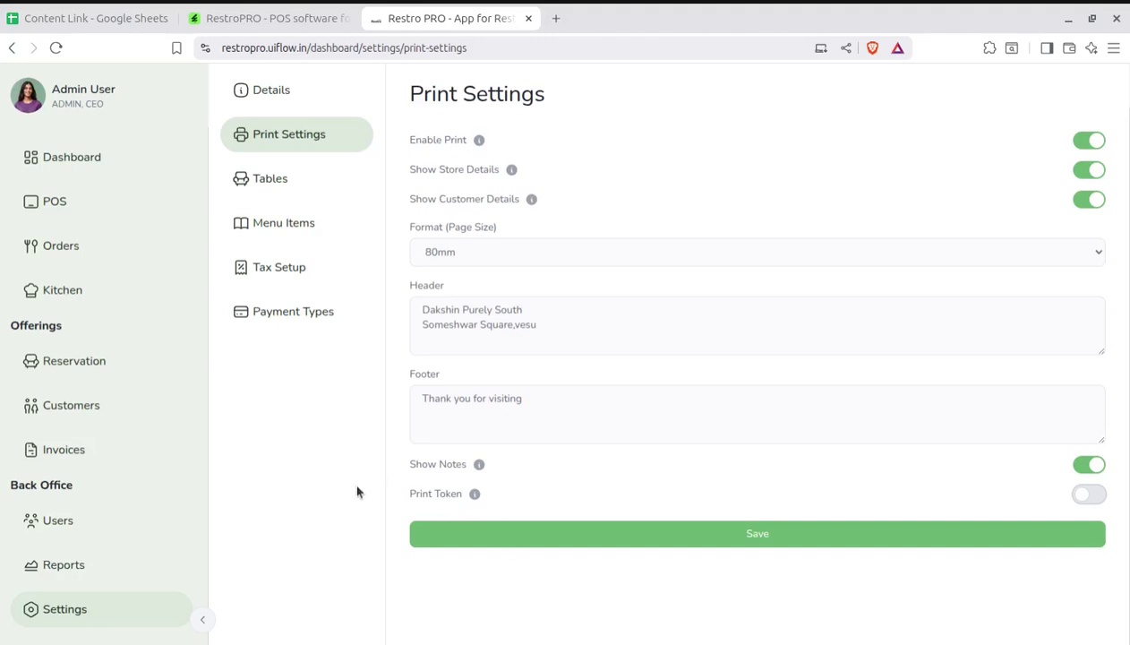
Step: Review the store tables and view the form for adding a new table, closing it without saving
click(272, 180)
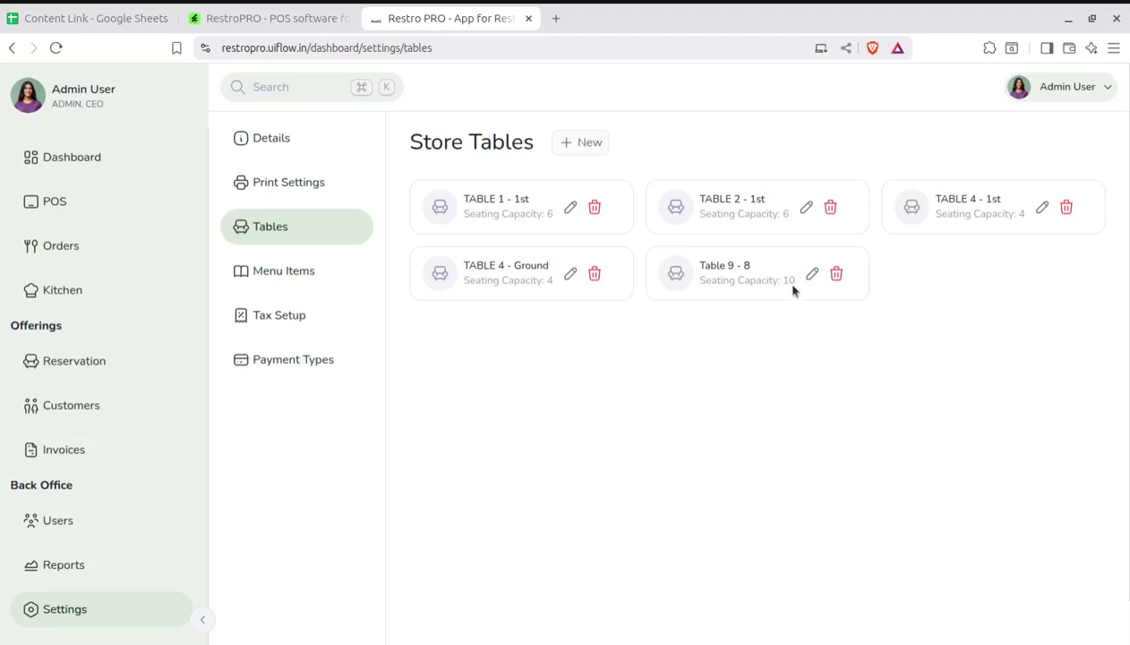
click(573, 143)
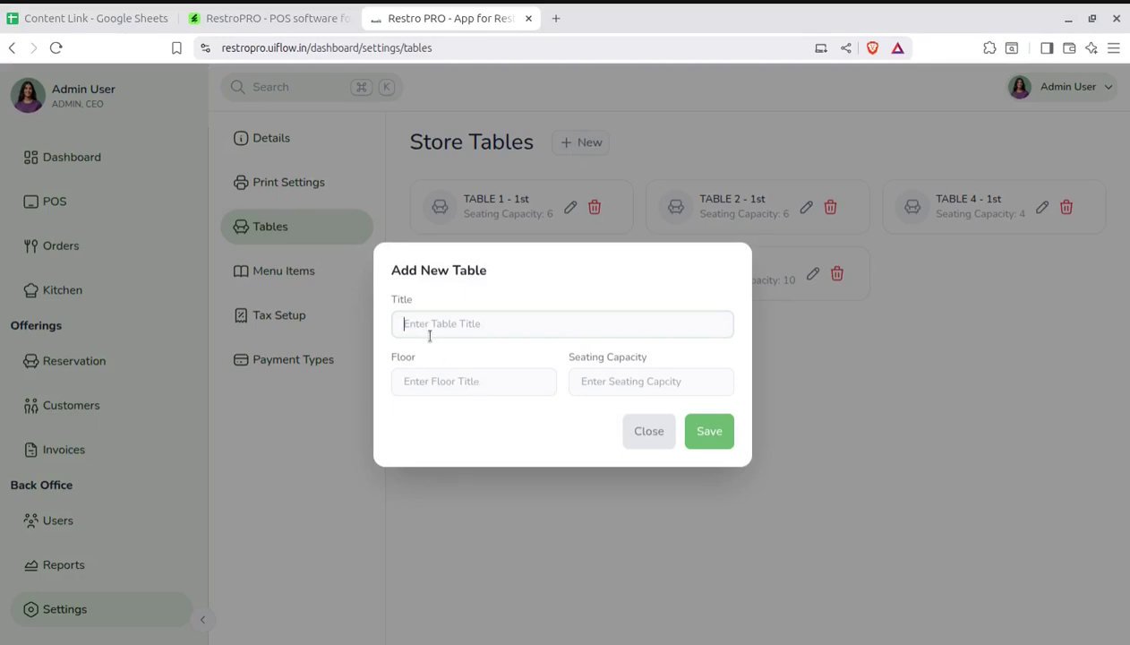
click(645, 431)
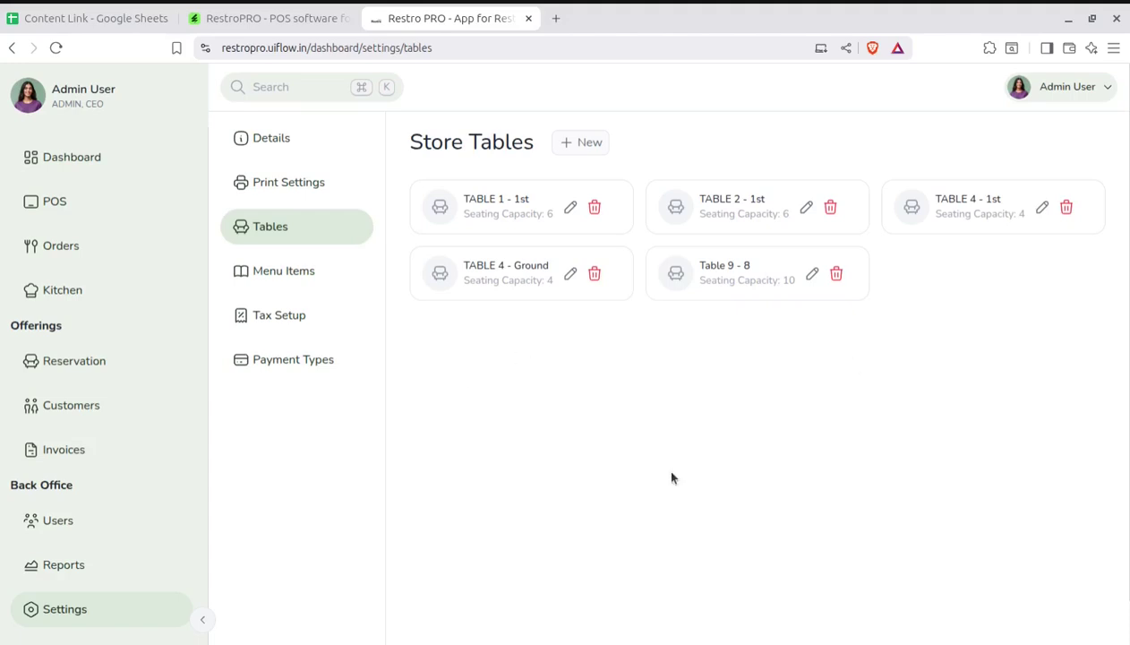
Step: Browse the full list of menu items with their prices and categories in the store settings
click(297, 279)
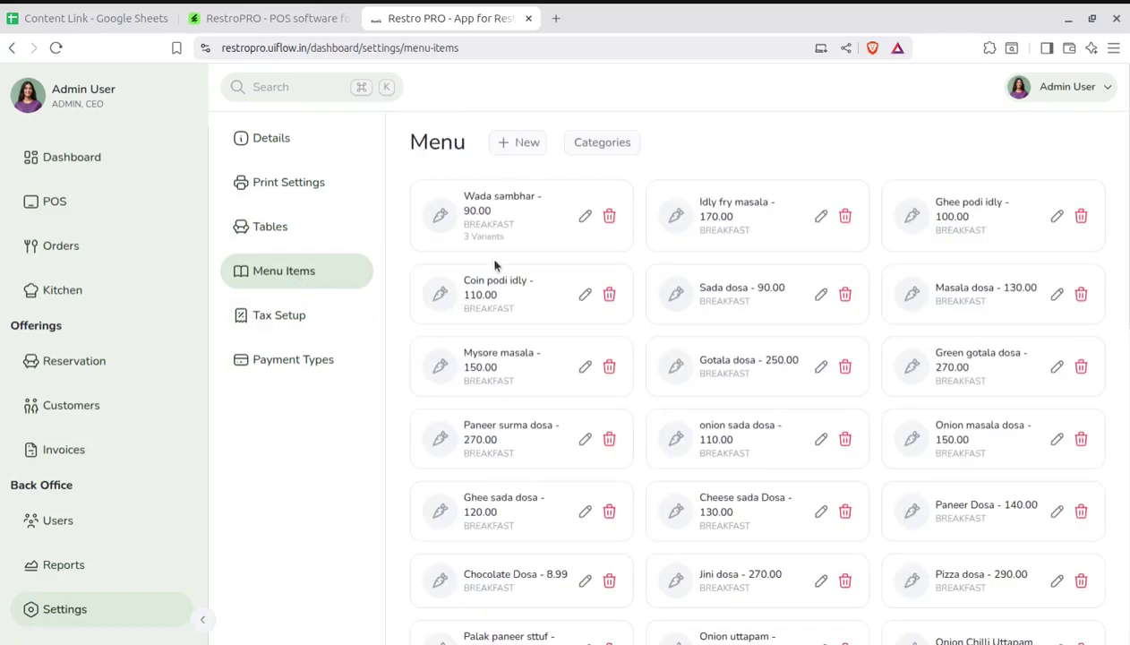
scroll(713, 369, down, 5)
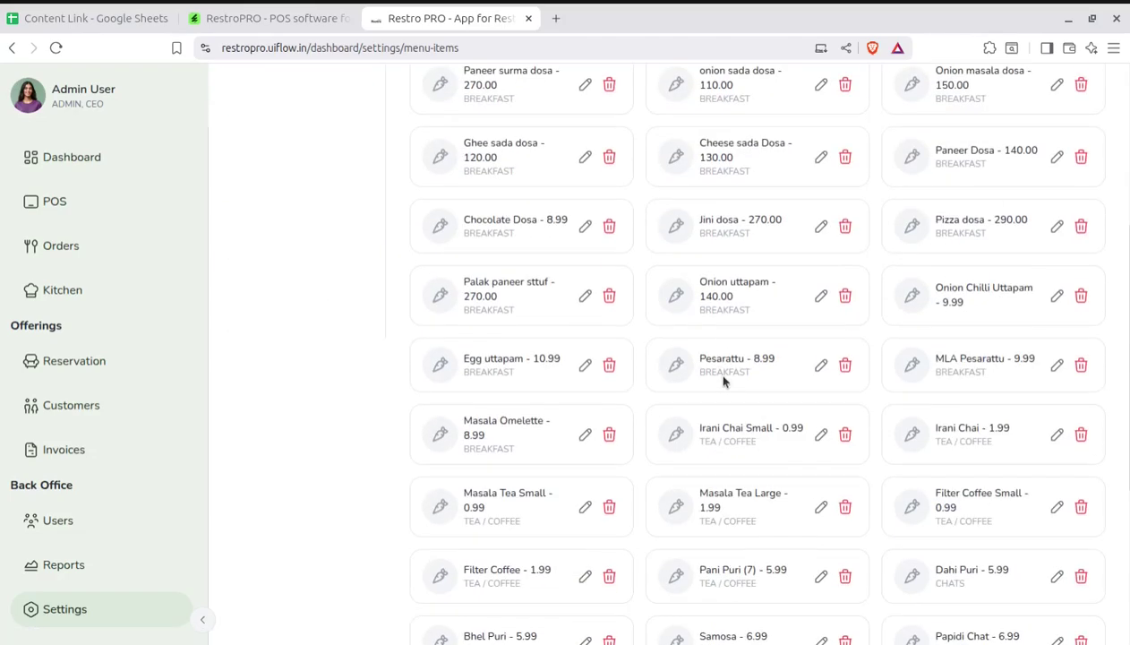
scroll(722, 377, down, 2)
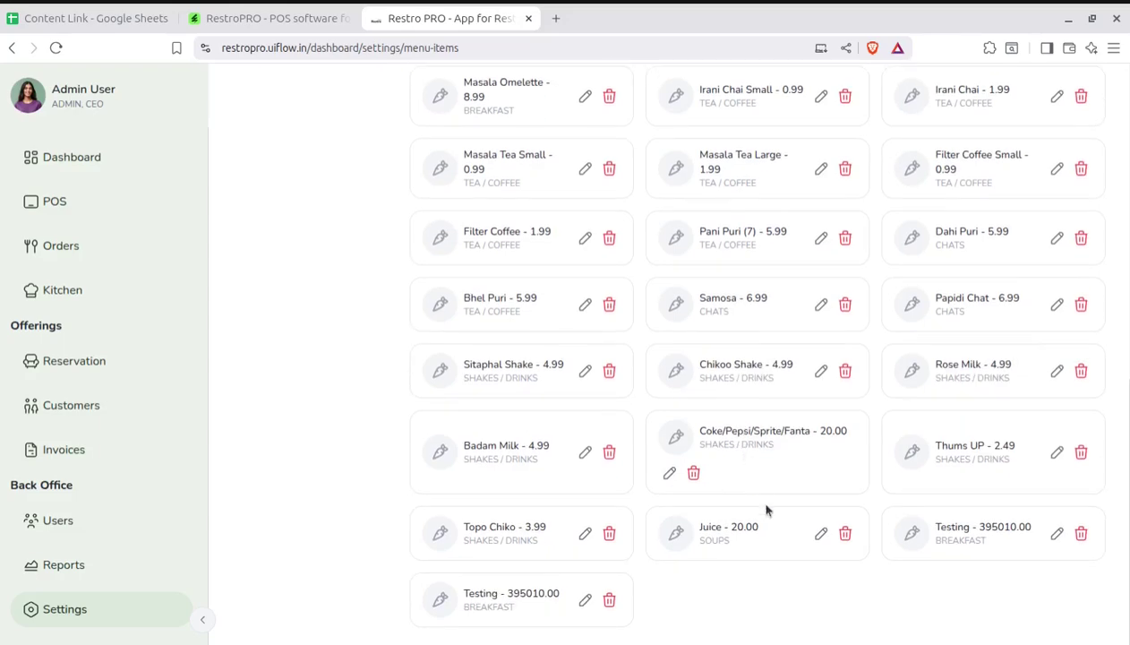
scroll(752, 506, up, 8)
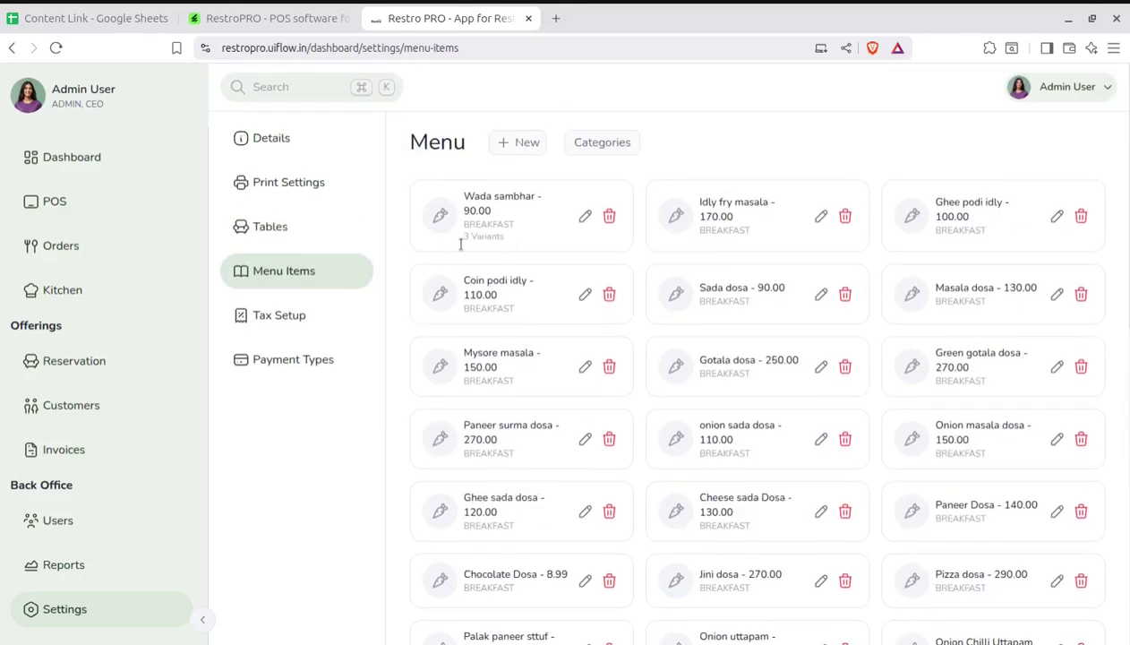
Step: Open the Wada sambhar menu item for editing and check its net price and category fields
click(583, 218)
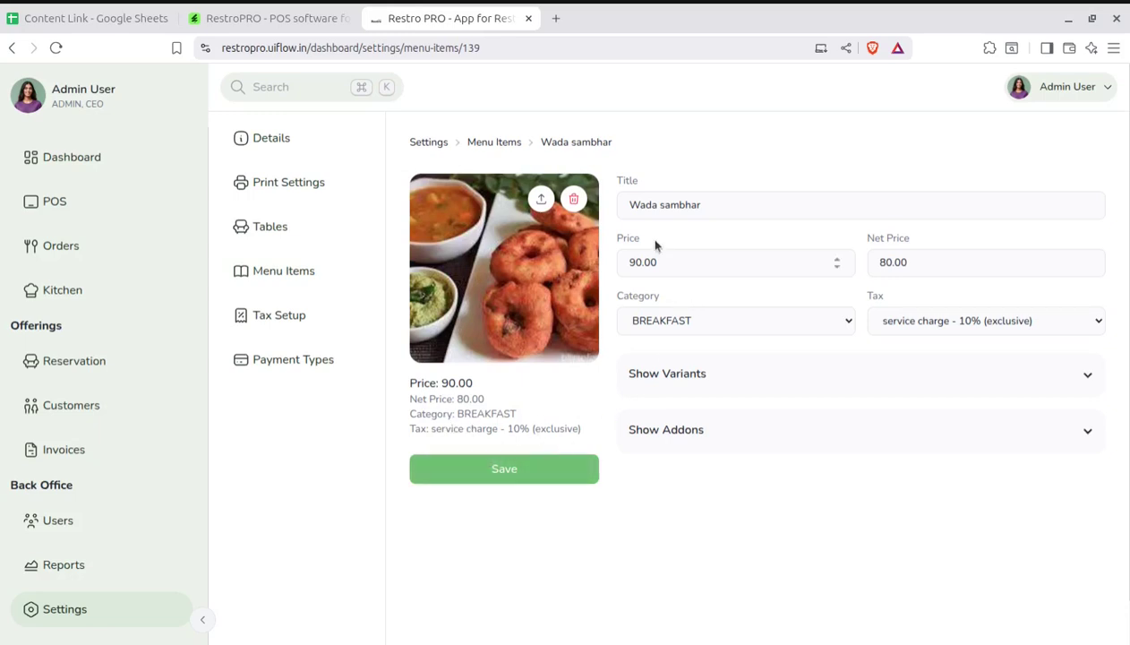
click(947, 268)
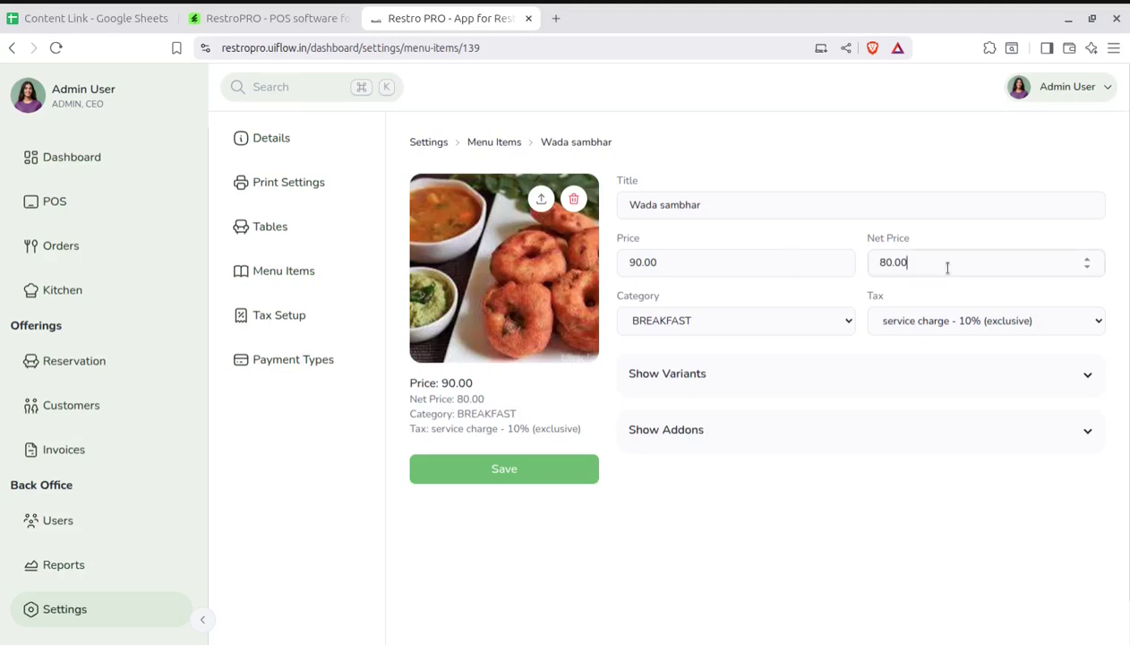
click(703, 323)
click(703, 329)
Step: Expand the variants and addons of the Wada sambhar item and review their entries
click(791, 377)
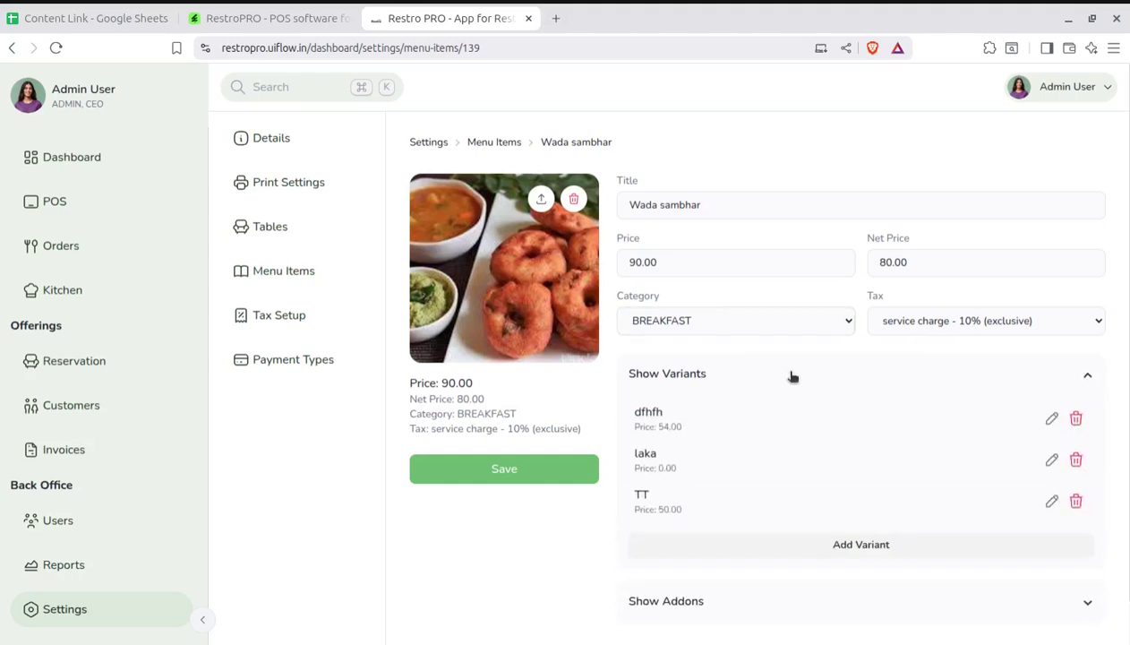
click(792, 377)
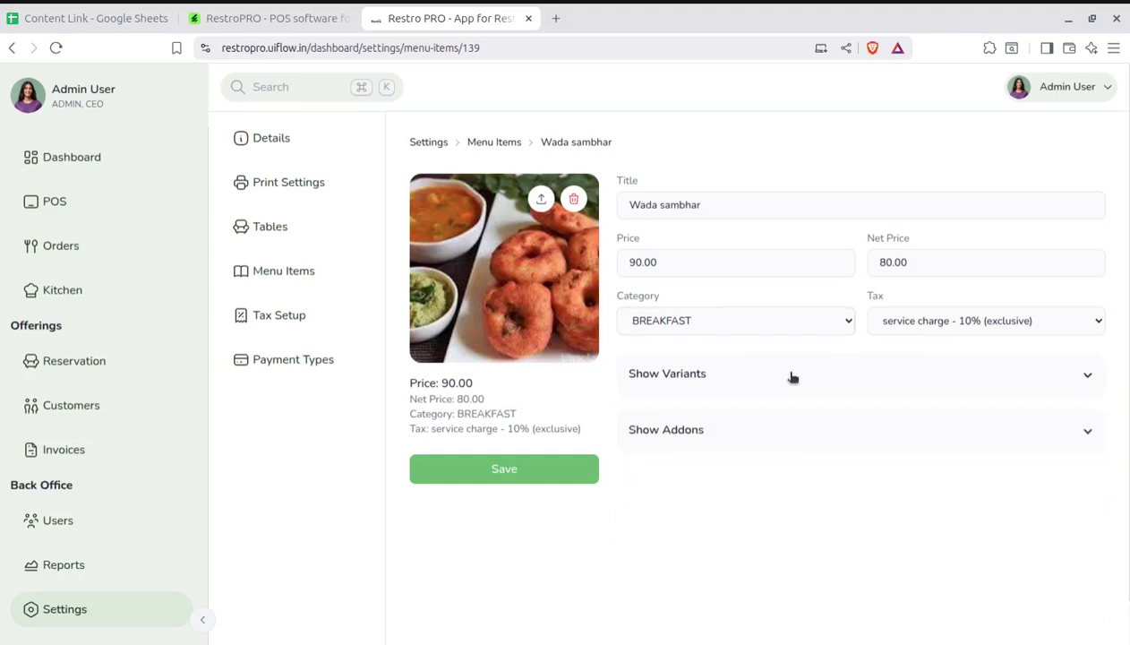
click(791, 377)
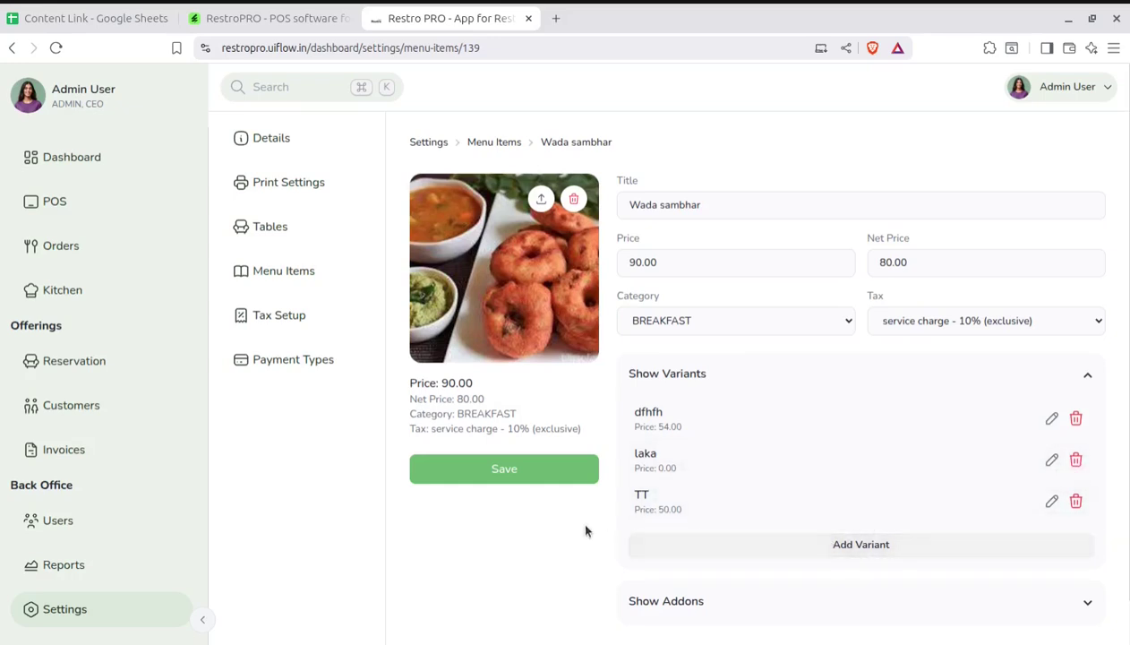
scroll(801, 519, down, 1)
click(784, 555)
scroll(806, 542, down, 1)
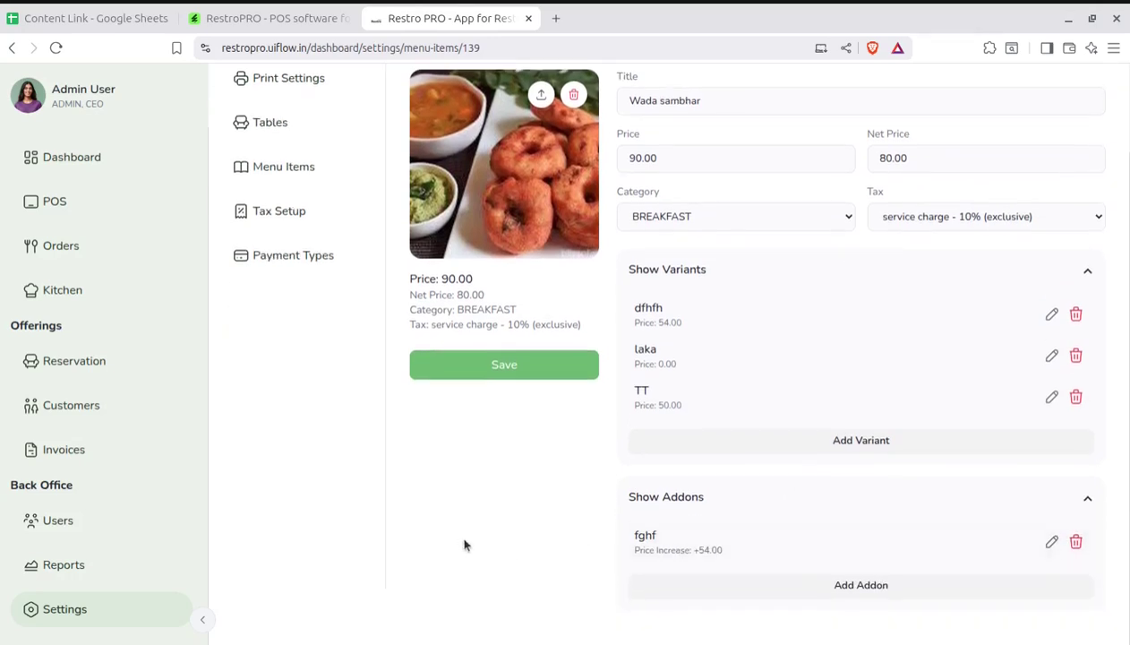
scroll(472, 540, up, 2)
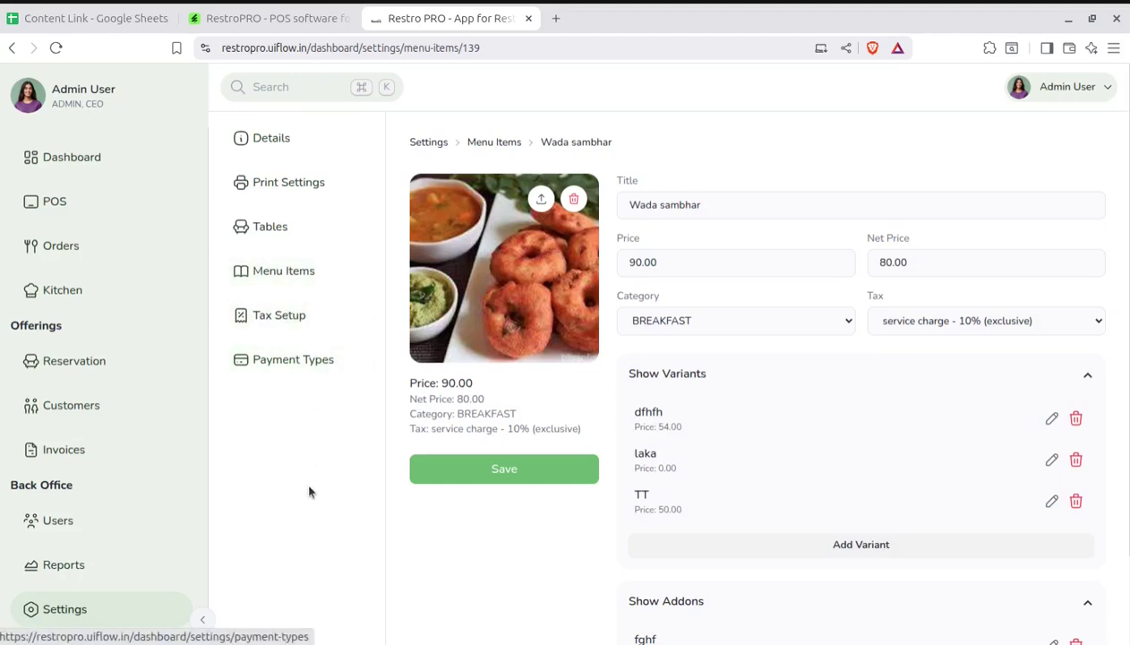
Step: Review the tax setup and the payment types, viewing the new payment type form and closing it without saving
click(294, 321)
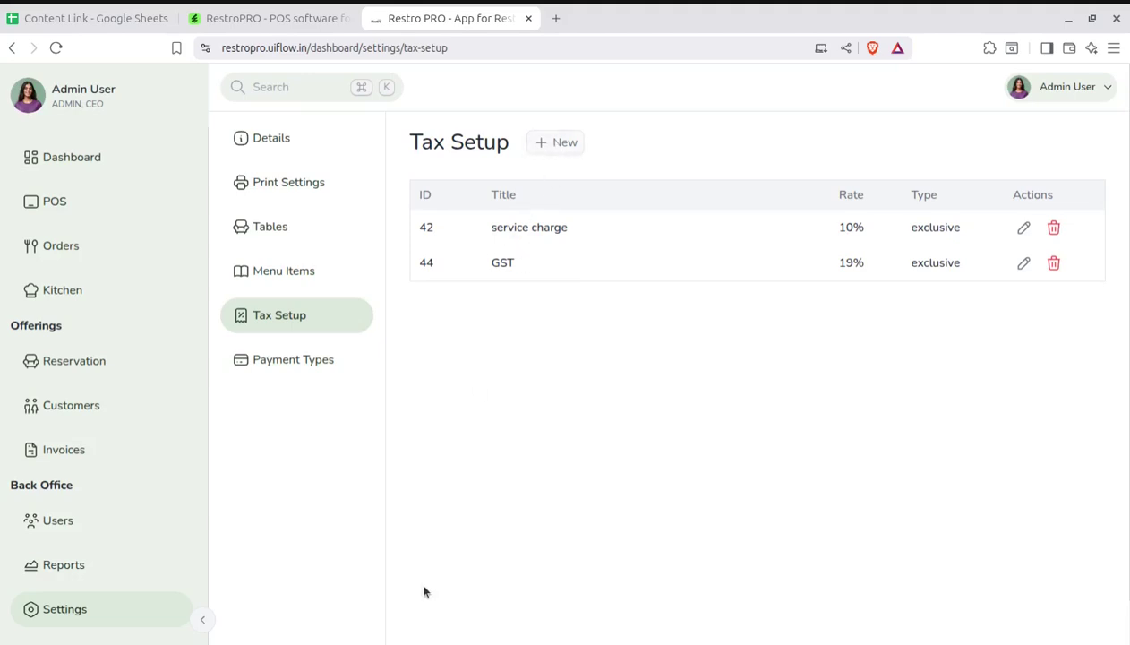
click(297, 362)
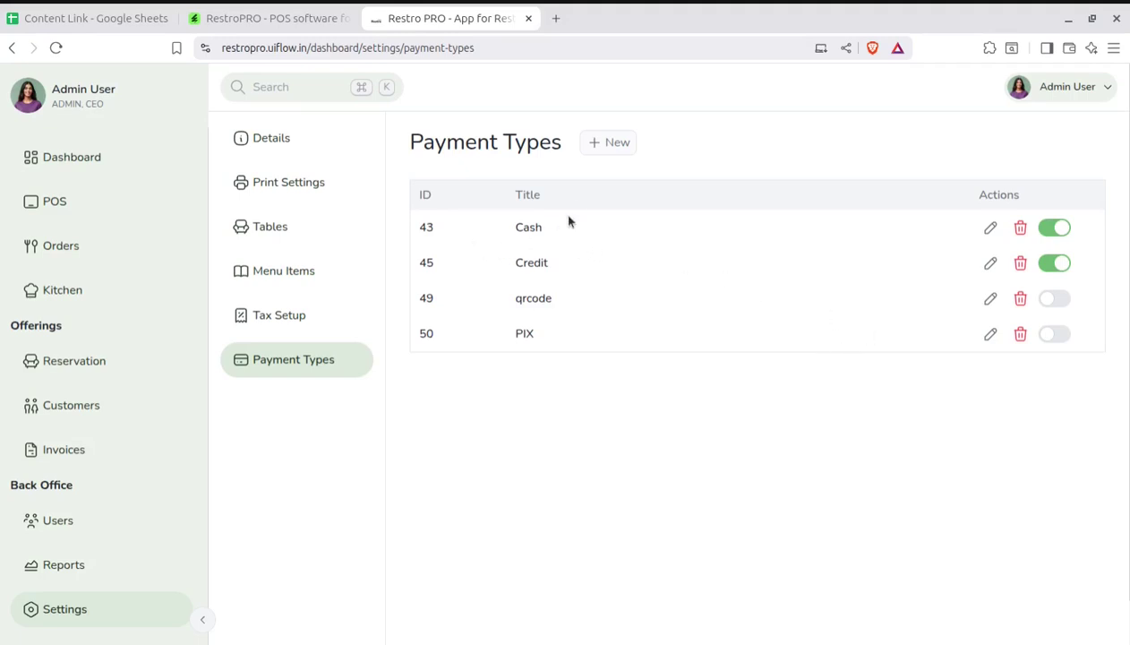
click(605, 150)
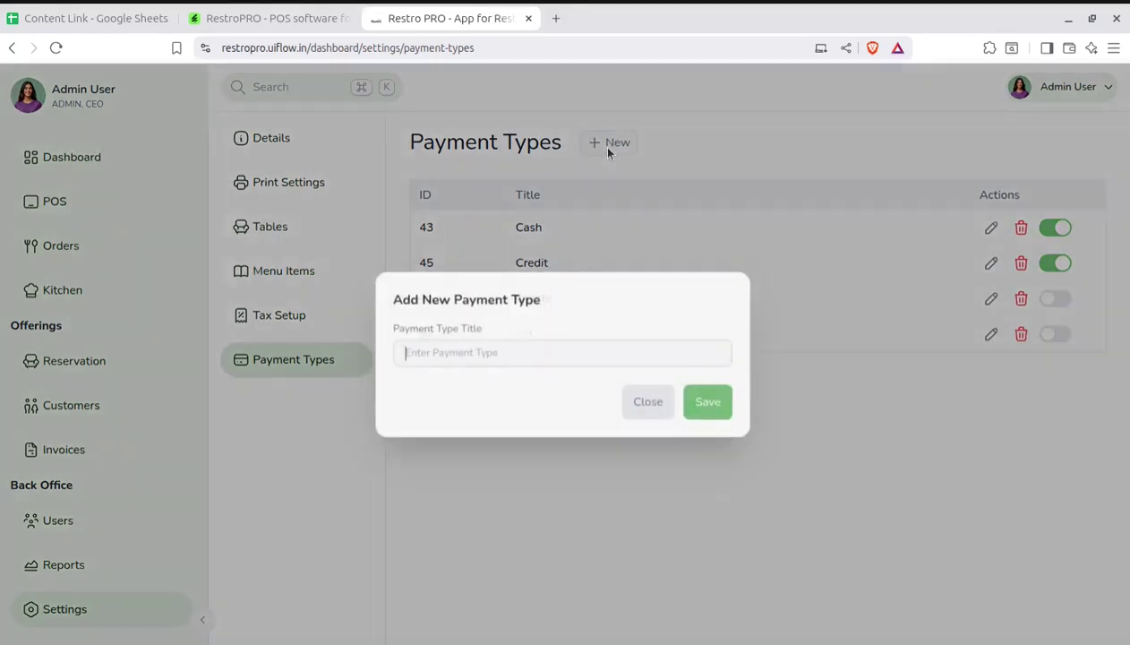
click(650, 405)
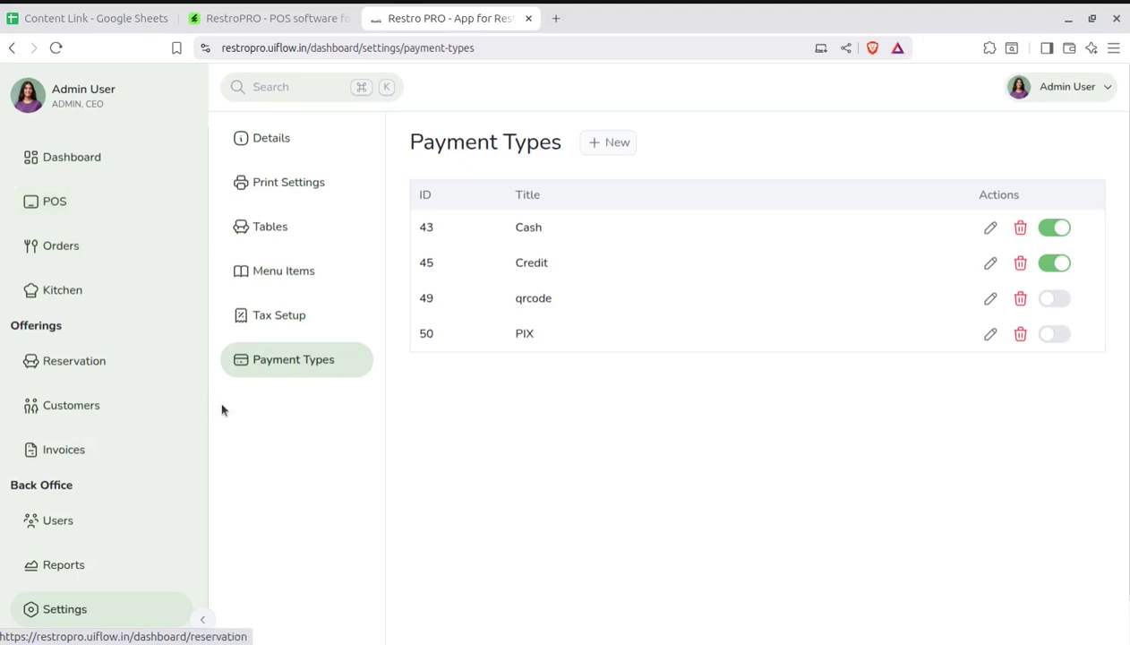
Step: Go to the POS page and browse the pages offered in the global search, closing it without choosing one
click(51, 207)
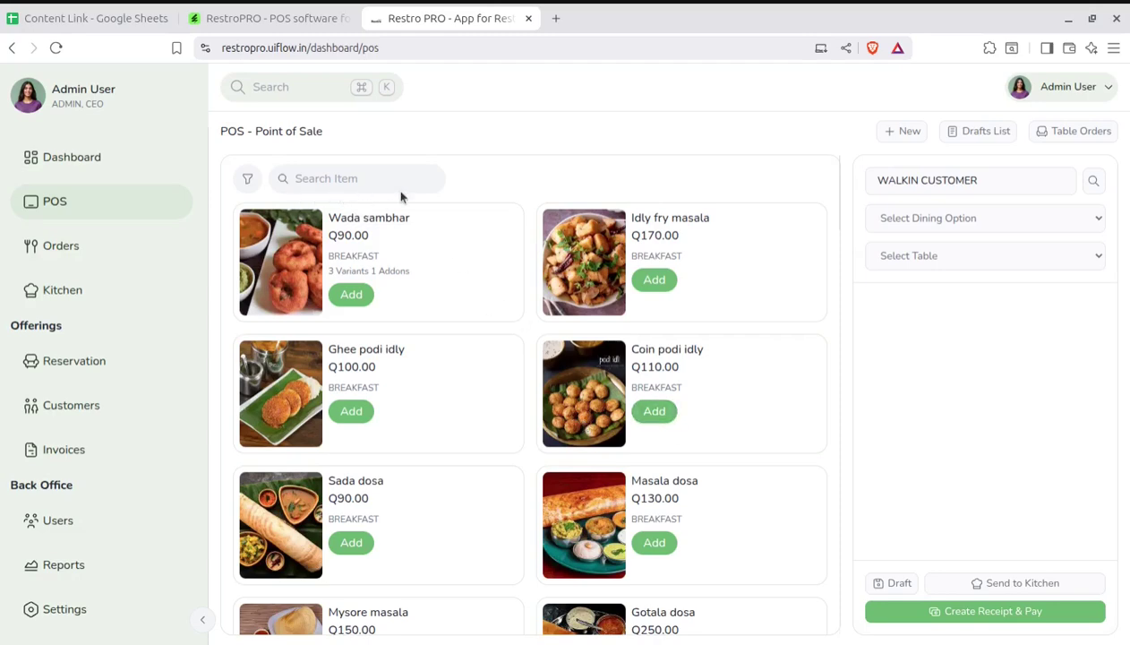
click(365, 94)
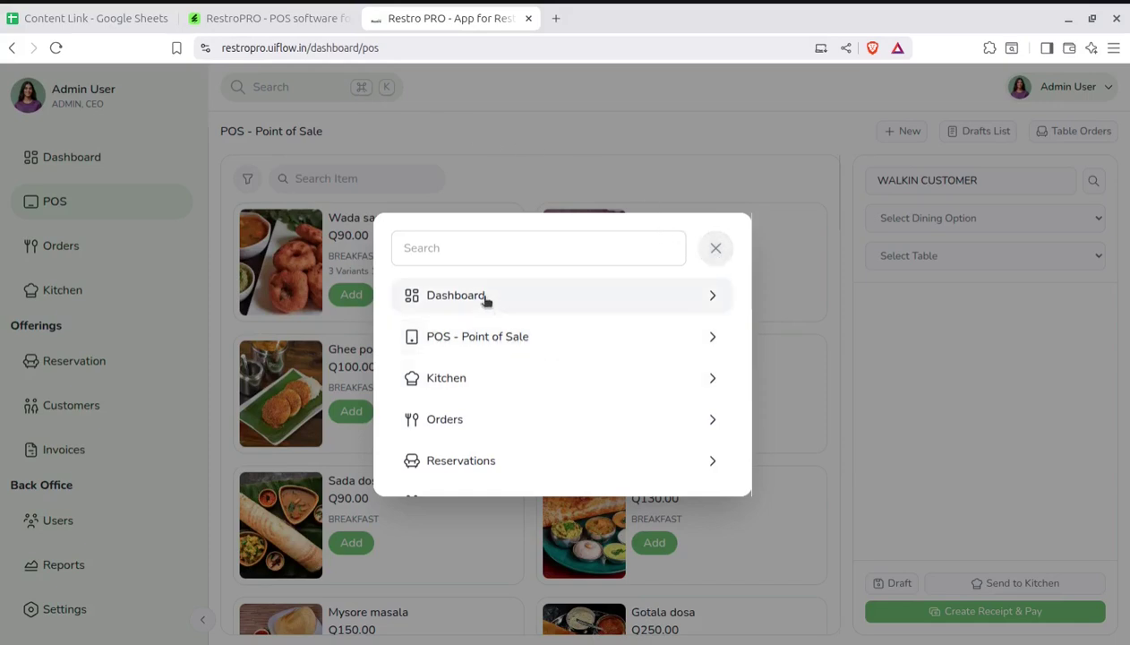
scroll(504, 357, down, 2)
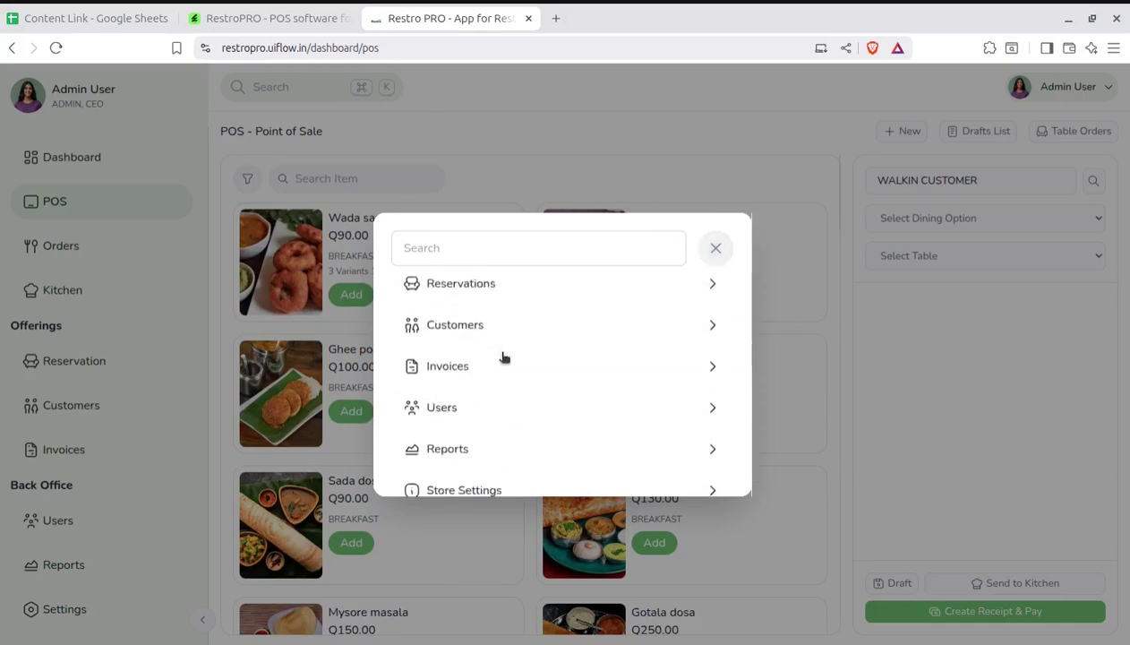
scroll(484, 355, up, 2)
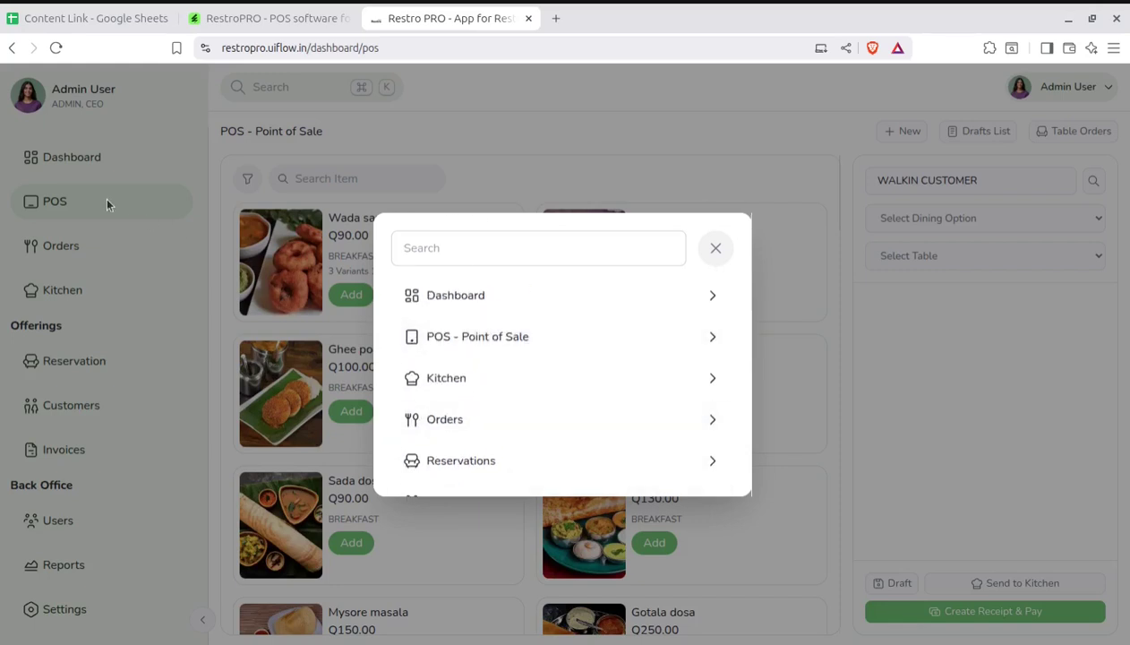
click(716, 249)
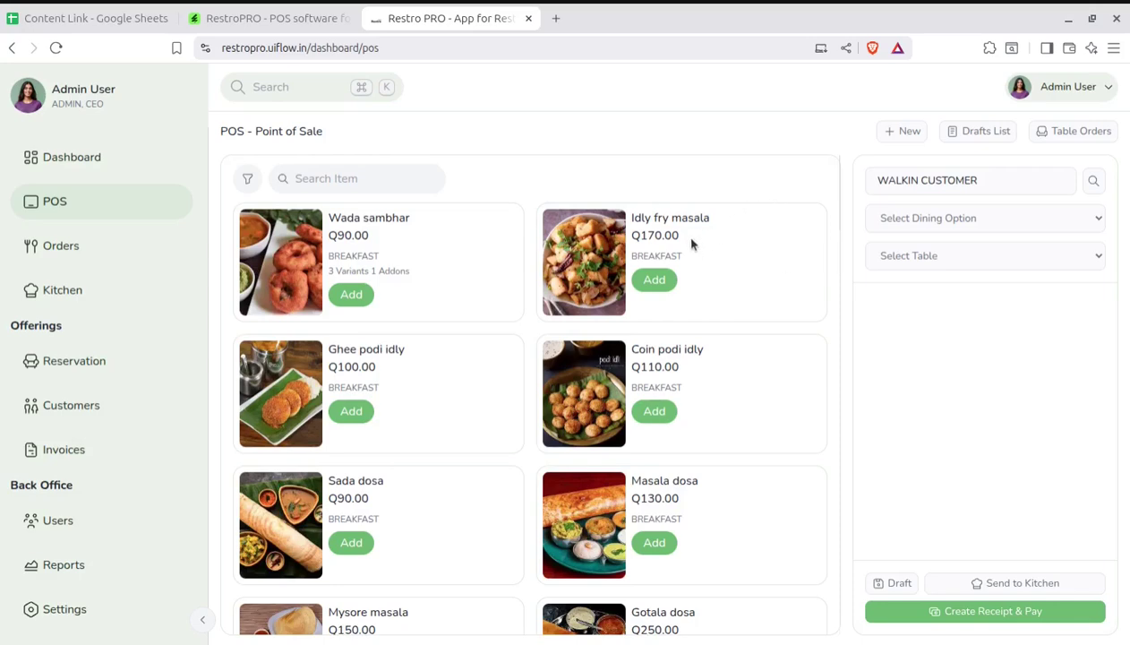
Step: View the customer search for the POS order and close it without selecting a customer
click(950, 193)
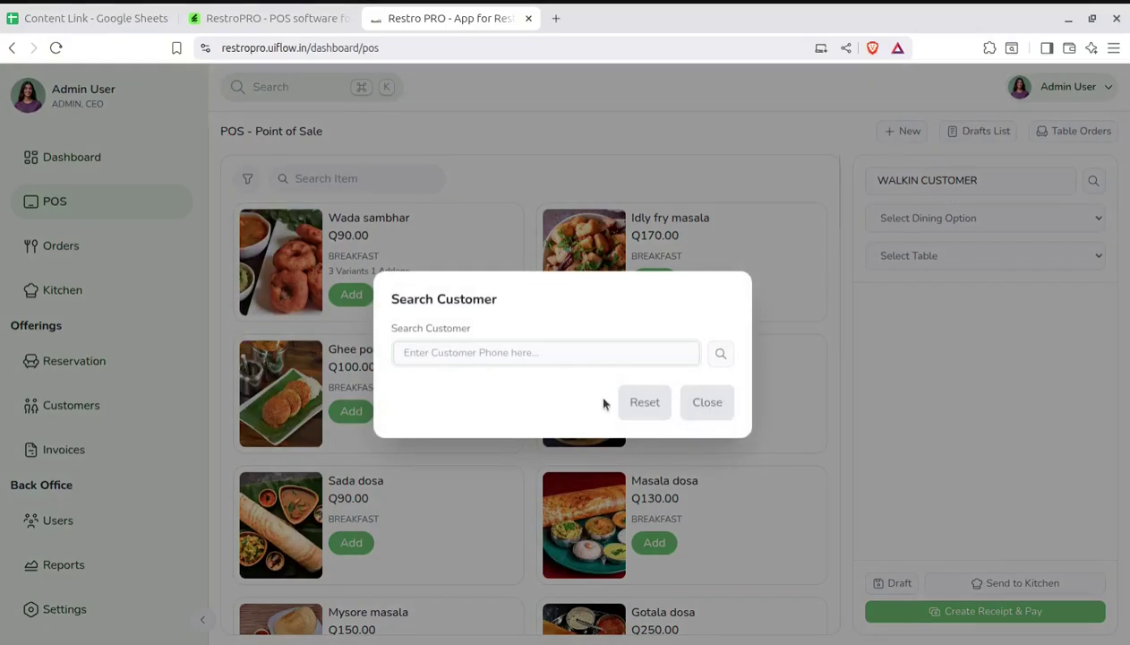
click(717, 402)
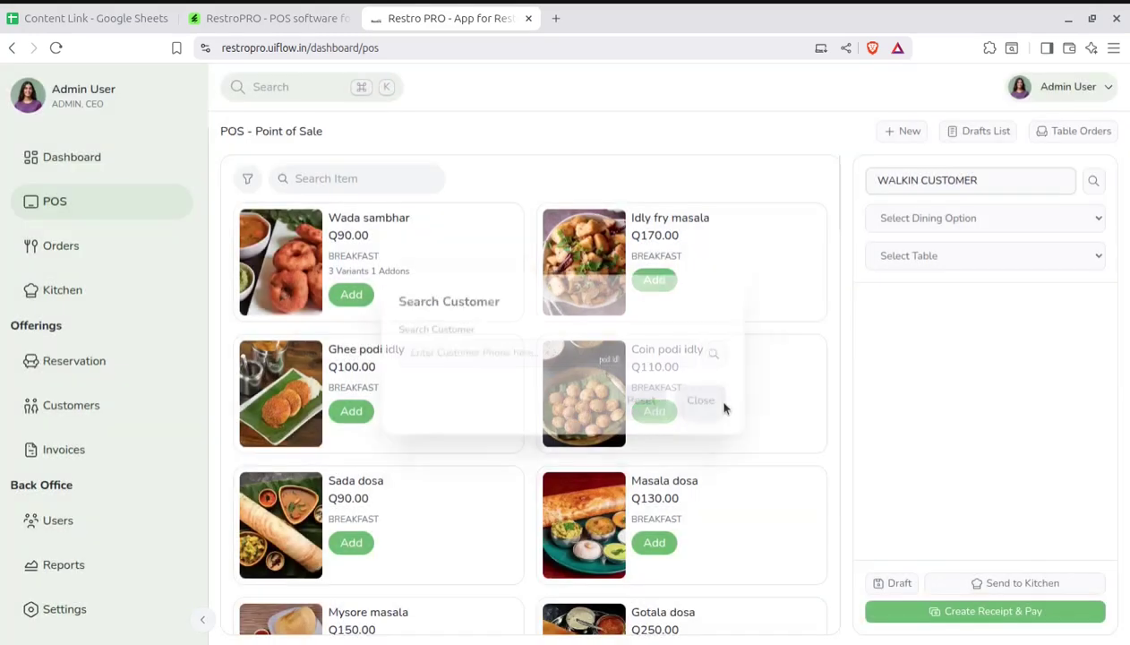
Step: Set the POS order's dining option to Dine-In and view the available tables without choosing one
click(1013, 220)
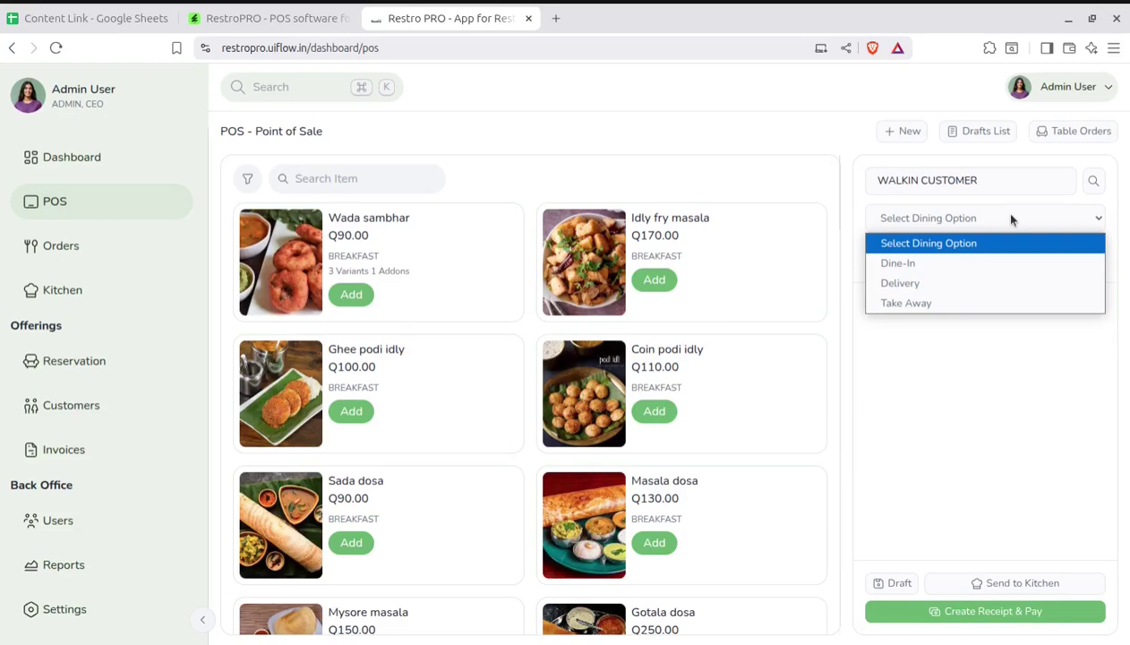
click(940, 267)
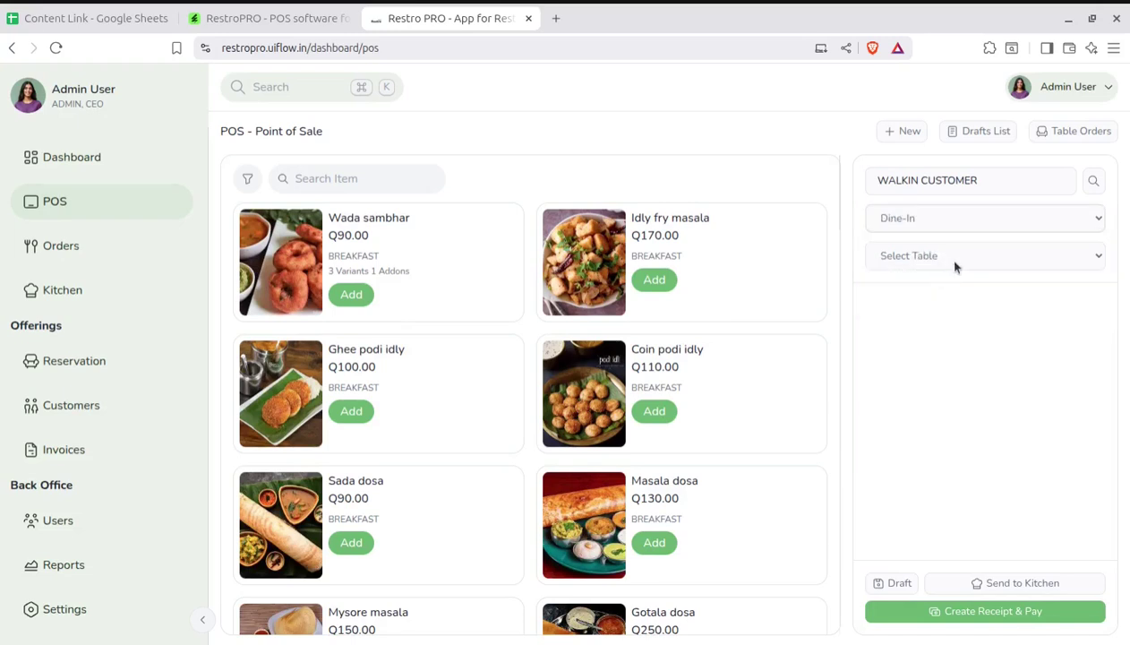
click(973, 259)
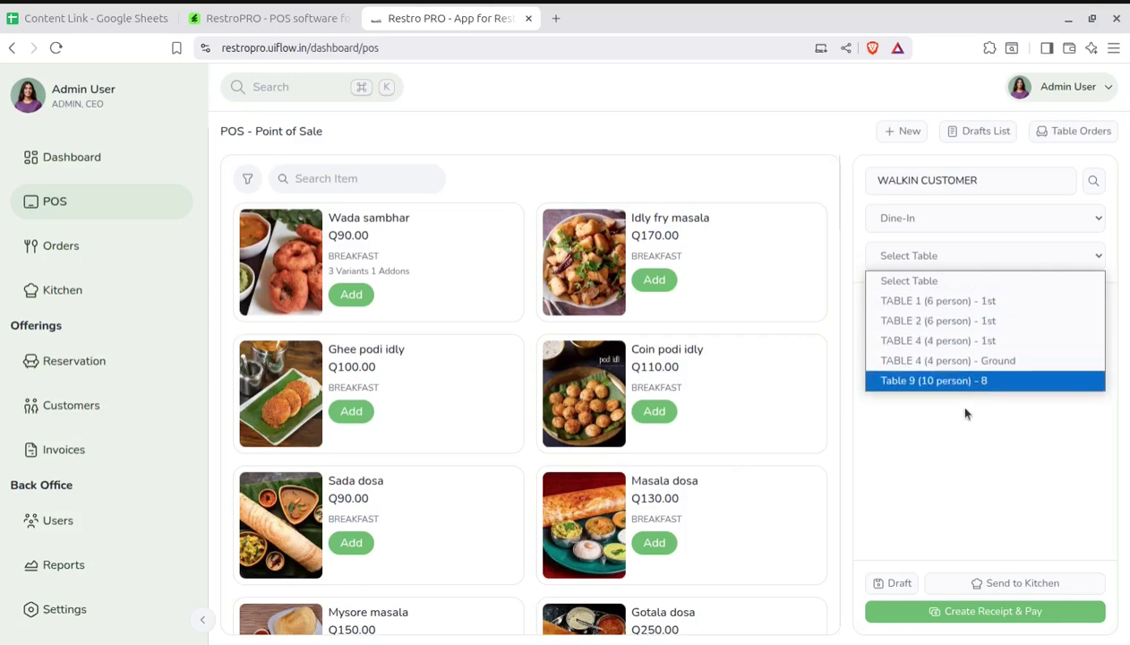
click(803, 308)
Step: Try the Delivery and Take Away dining options for the order, viewing the table choices without selecting any
click(958, 217)
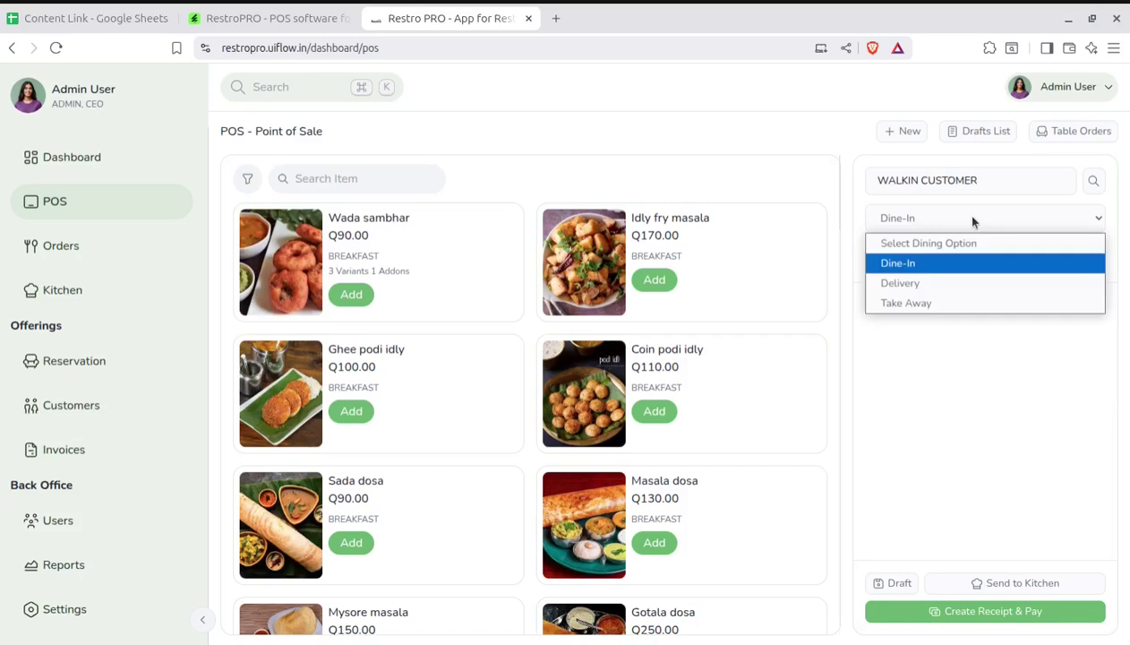
click(955, 285)
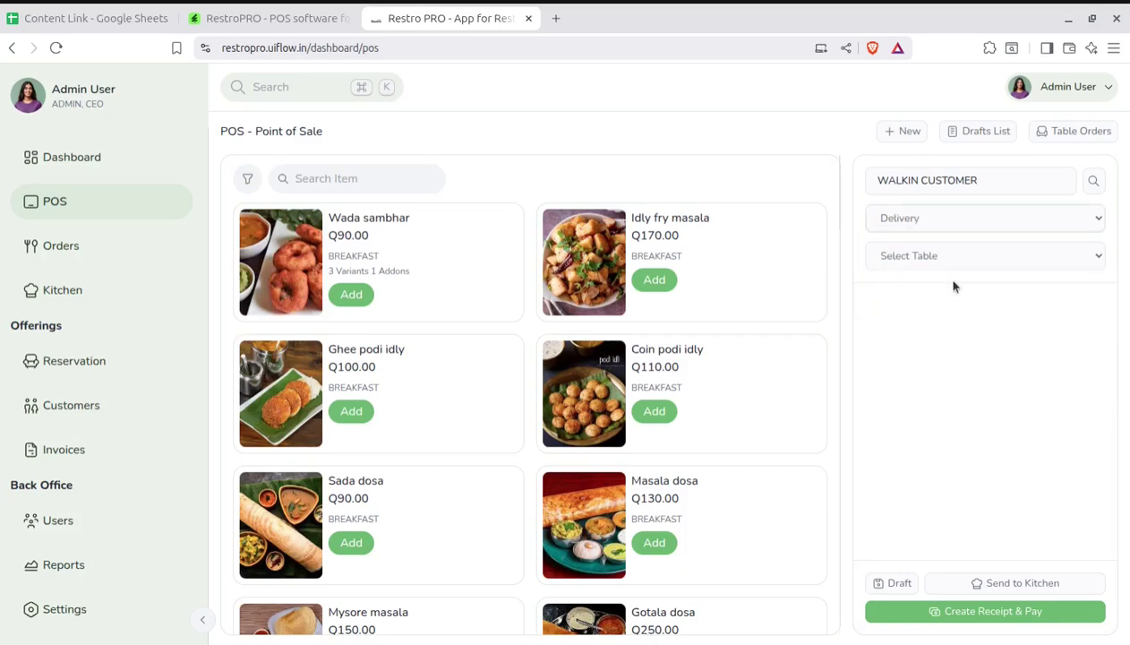
click(972, 265)
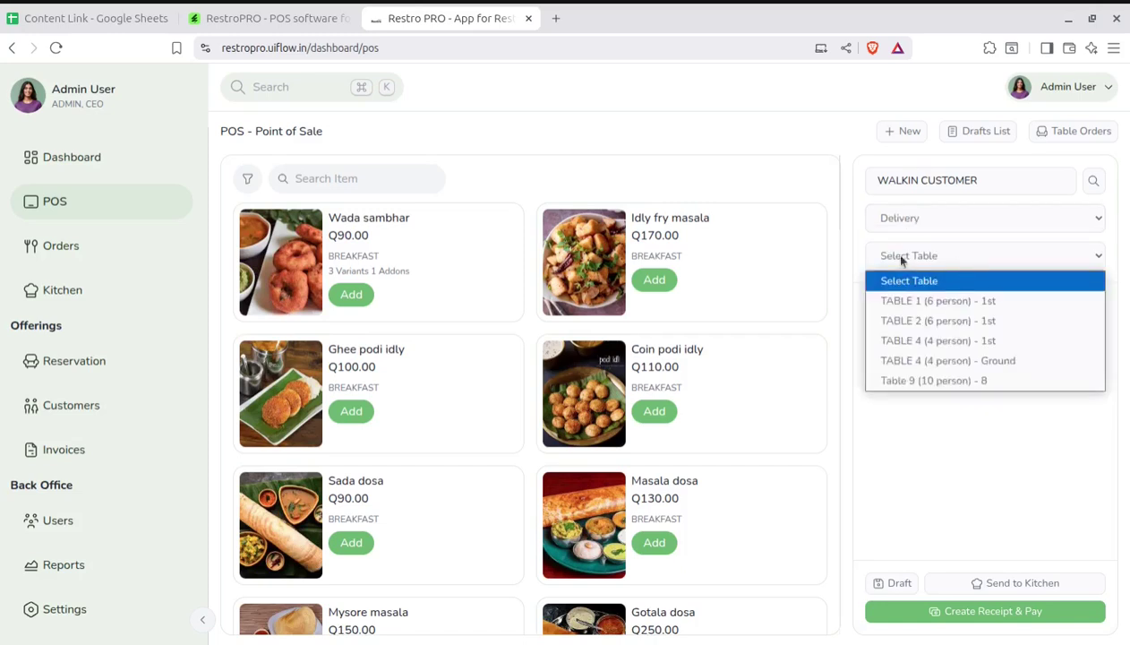
click(902, 260)
click(1072, 227)
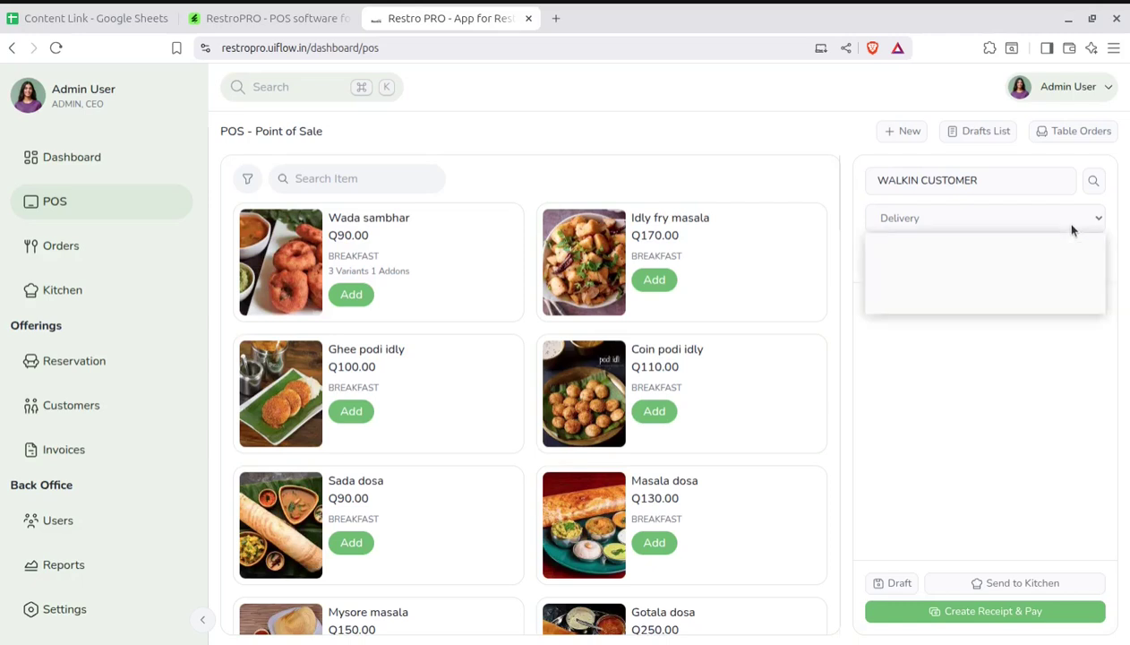
click(949, 305)
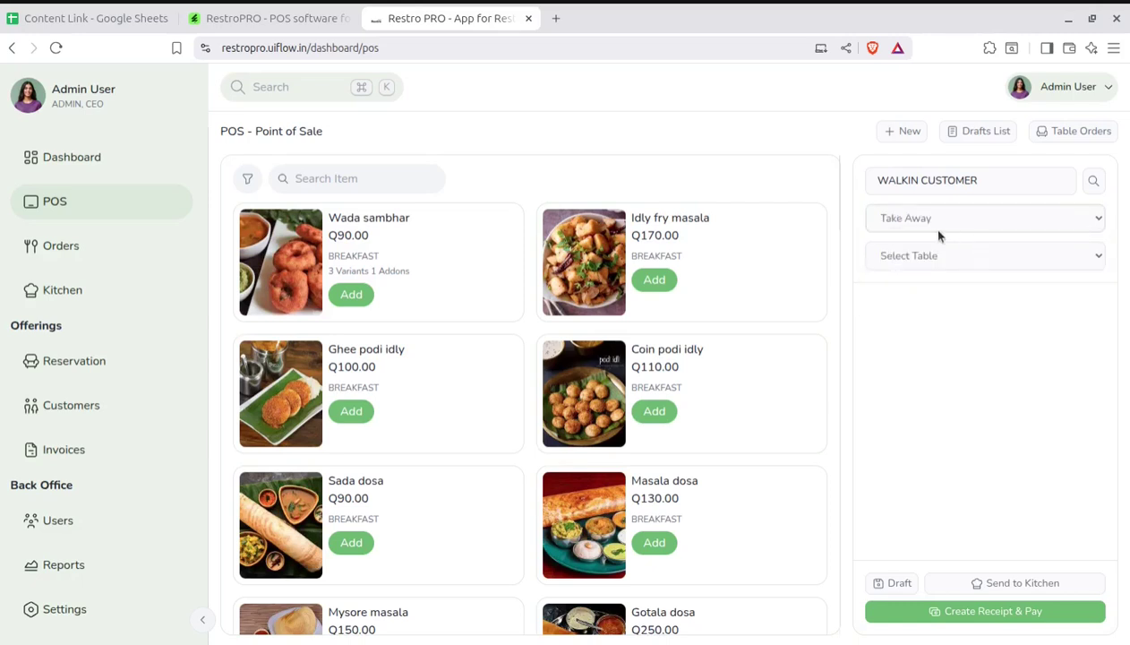
Step: View the table orders and return to the POS page
click(1061, 134)
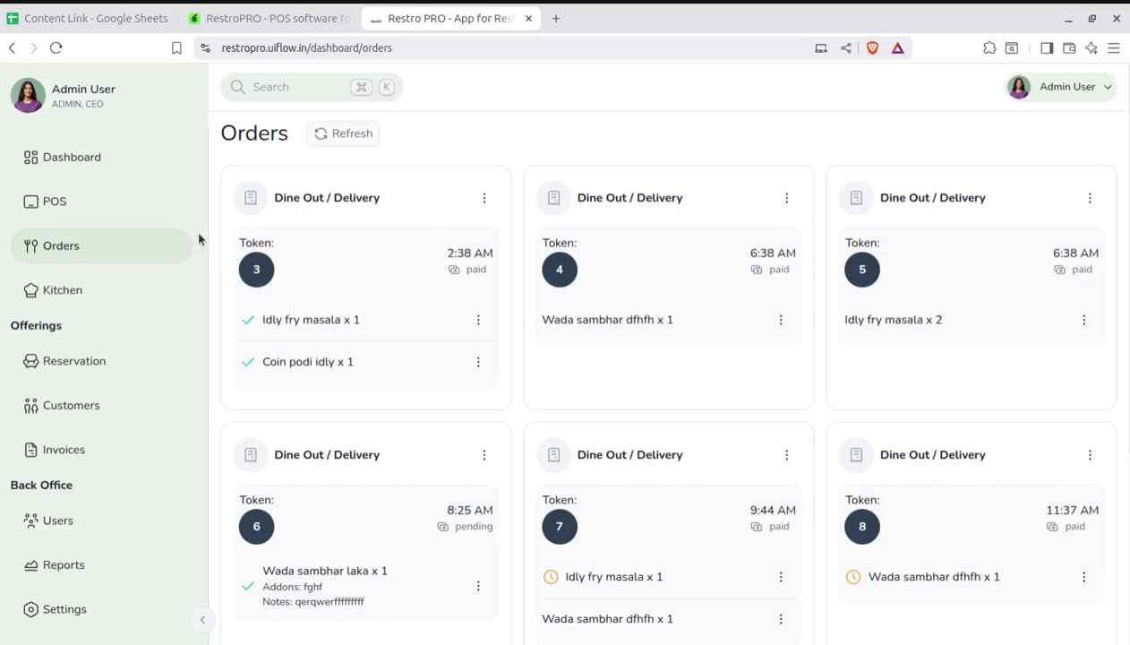
click(54, 214)
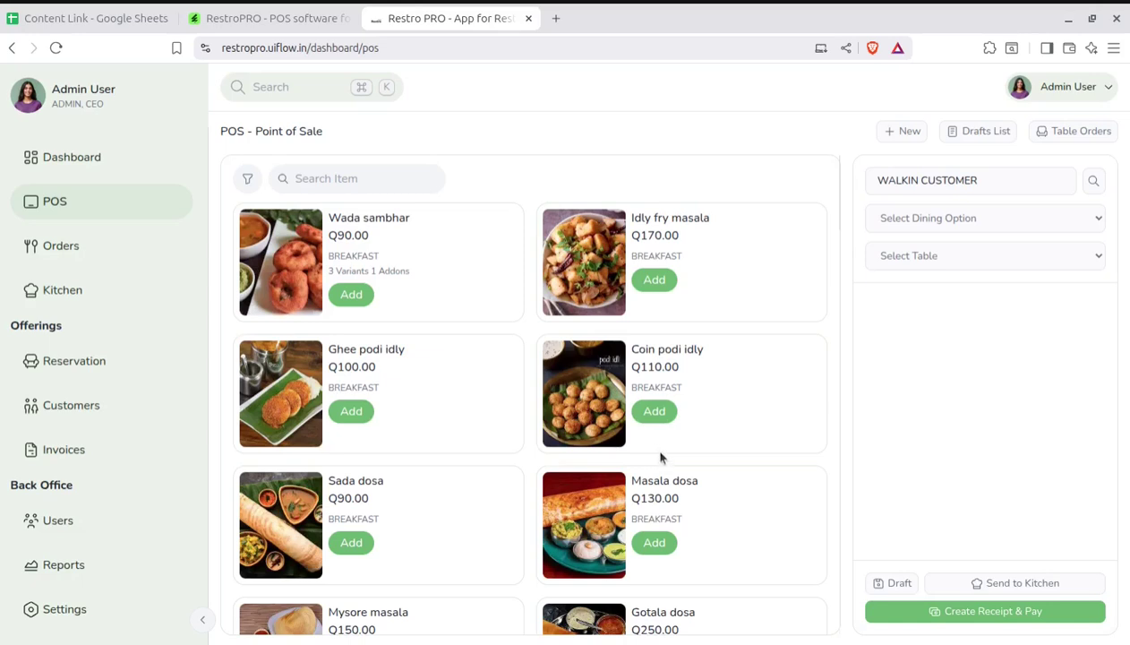
Step: Add one Wada sambhar with the dfhfh variant and fghf addon, plus one Sada dosa, to the POS cart
click(349, 296)
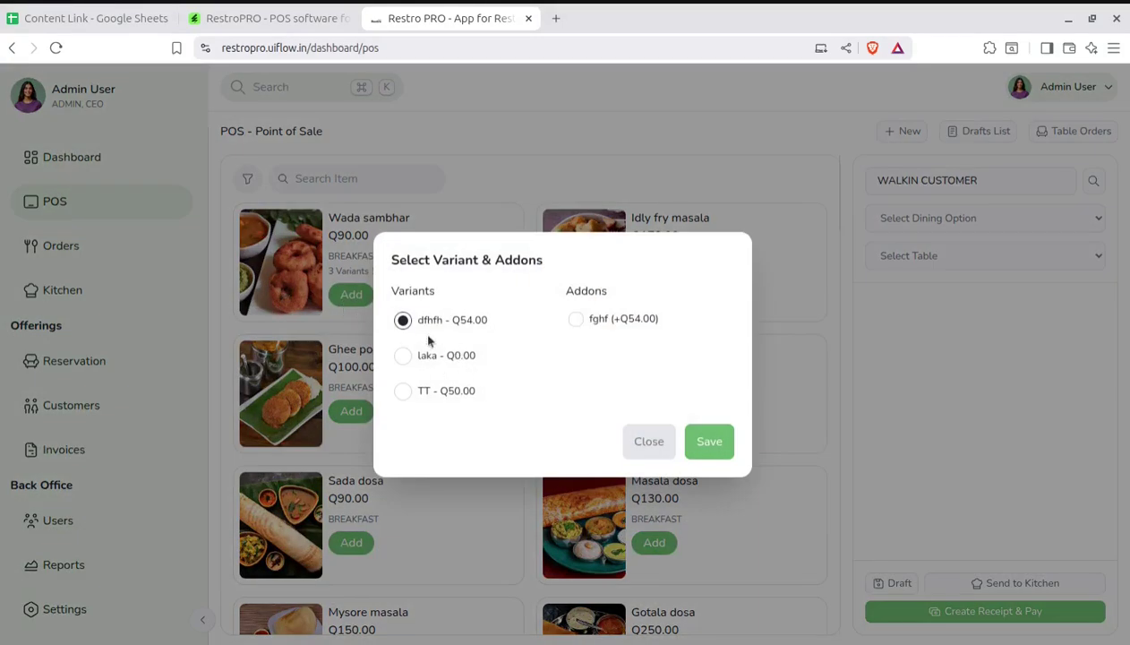
click(575, 320)
click(709, 445)
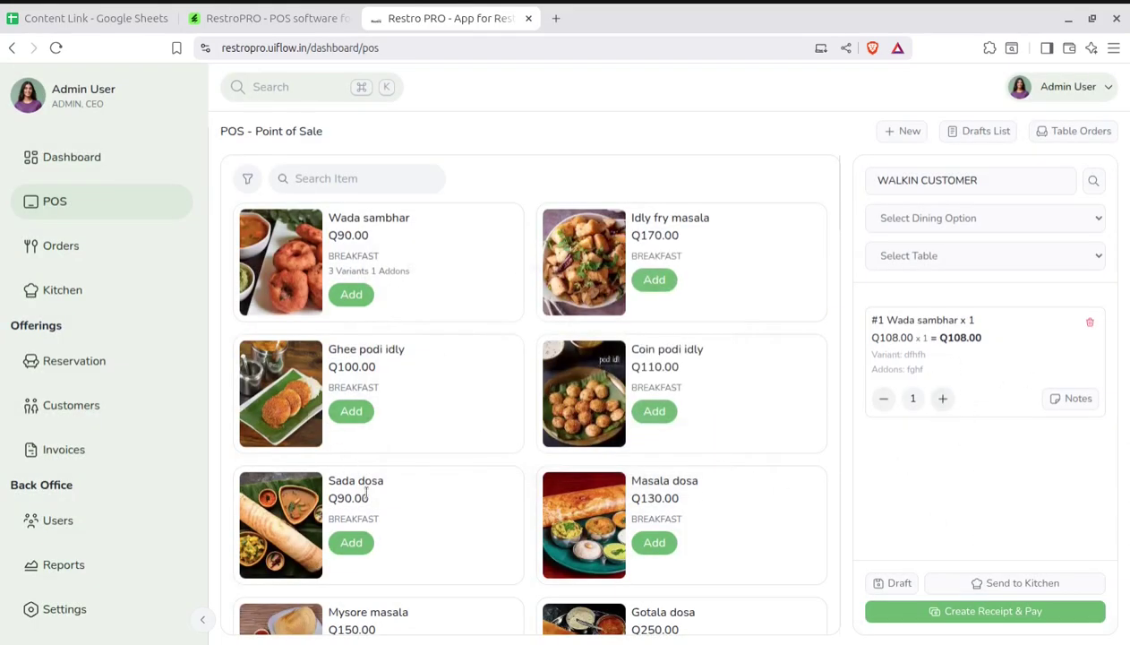
click(349, 543)
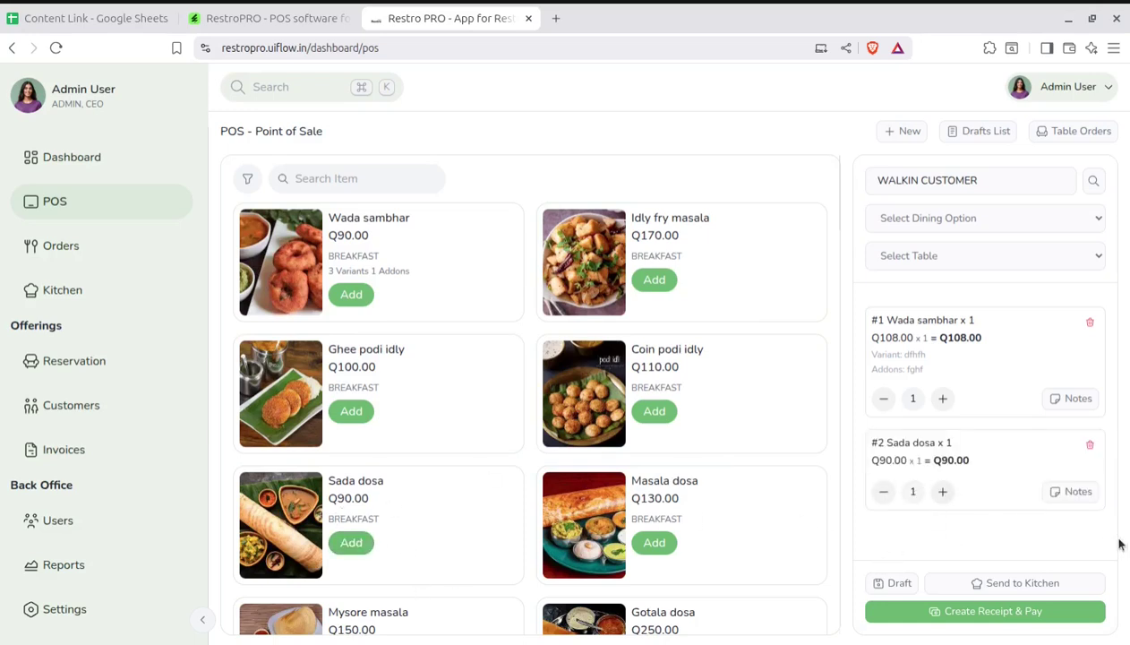
Step: View the form for saving the cart items to drafts and close it without saving
click(889, 586)
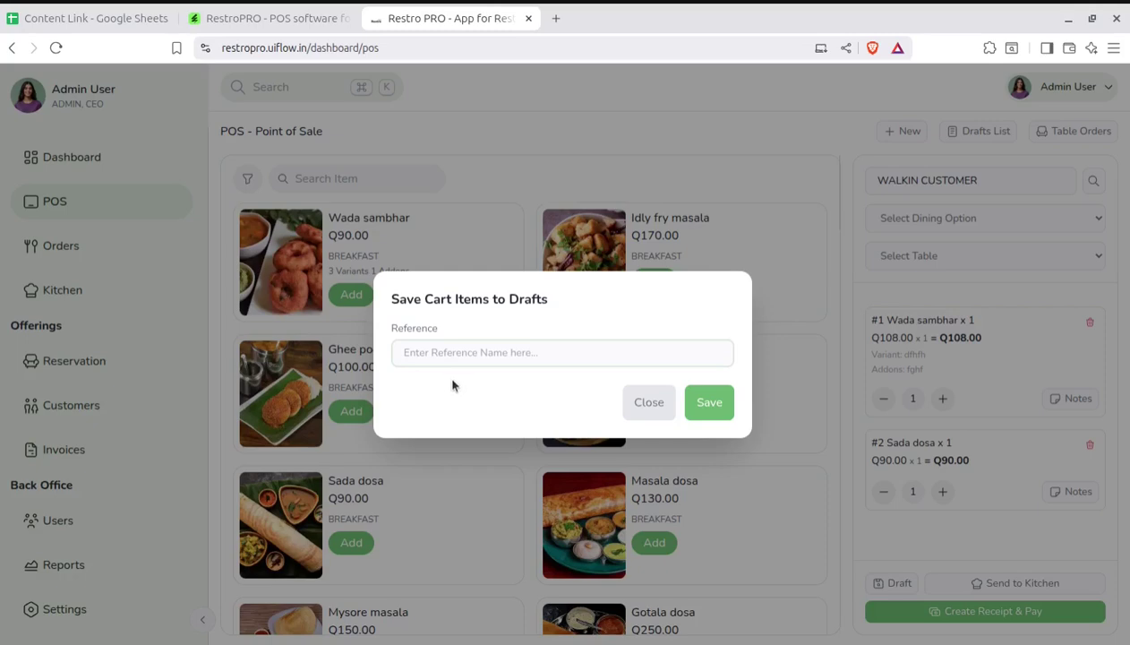
click(645, 408)
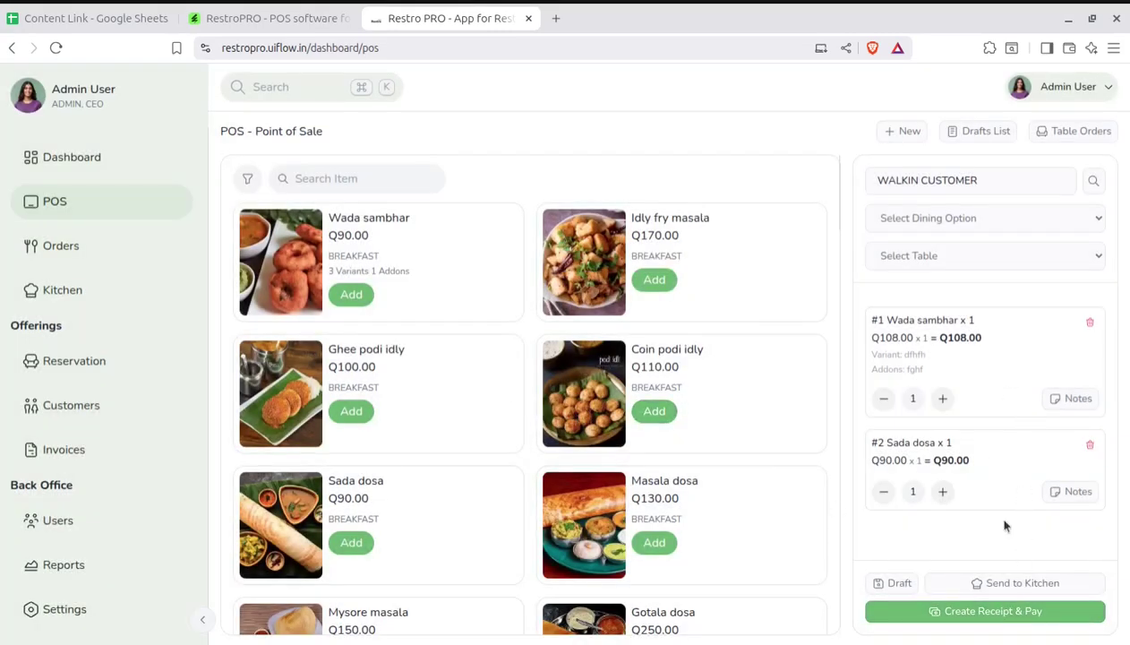
Step: Create the receipt for the Wada sambhar and Sada dosa order, collect the payment and send it to the kitchen
click(999, 616)
click(969, 610)
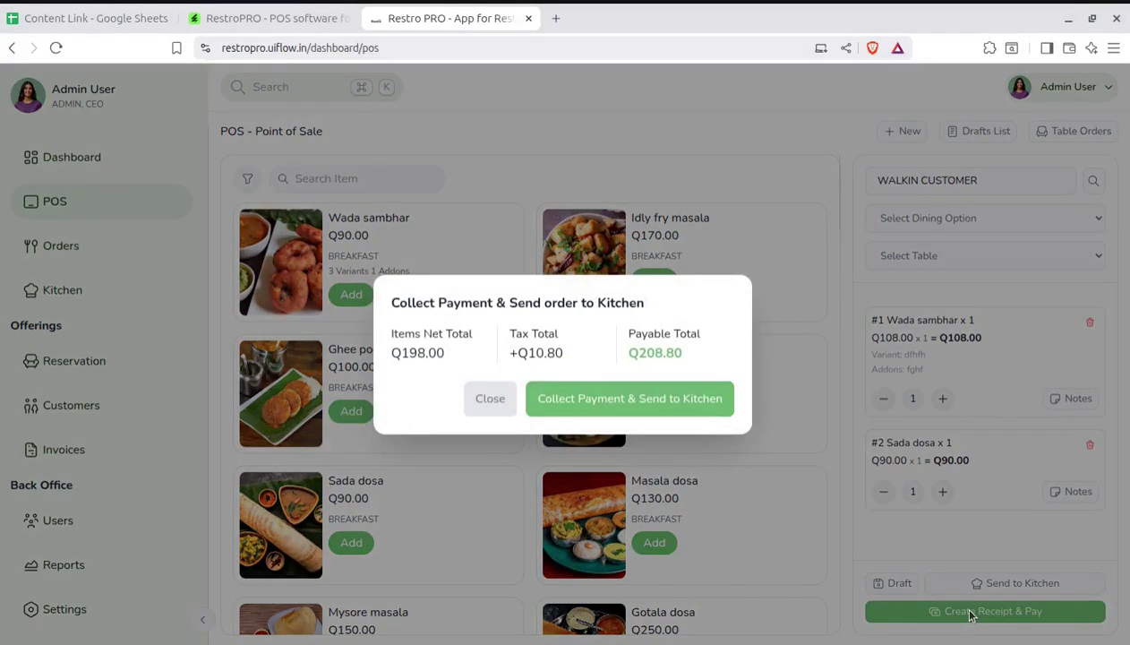
click(602, 398)
click(603, 407)
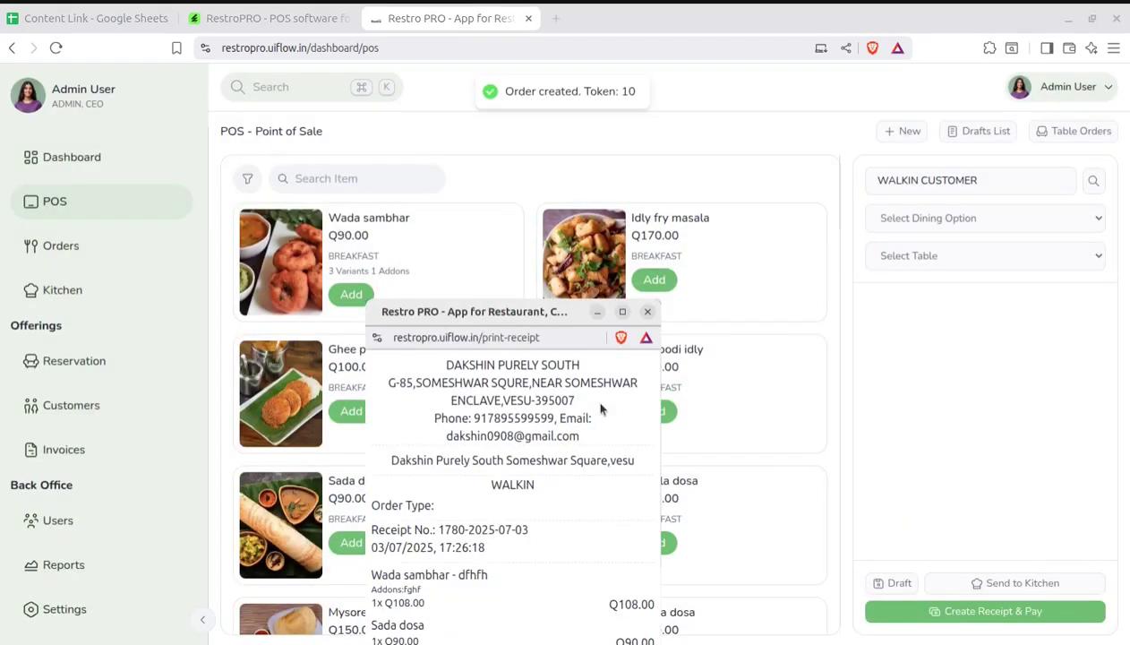
Step: Cancel printing, review the receipt for the Wada sambhar and Sada dosa order, and close it
click(566, 606)
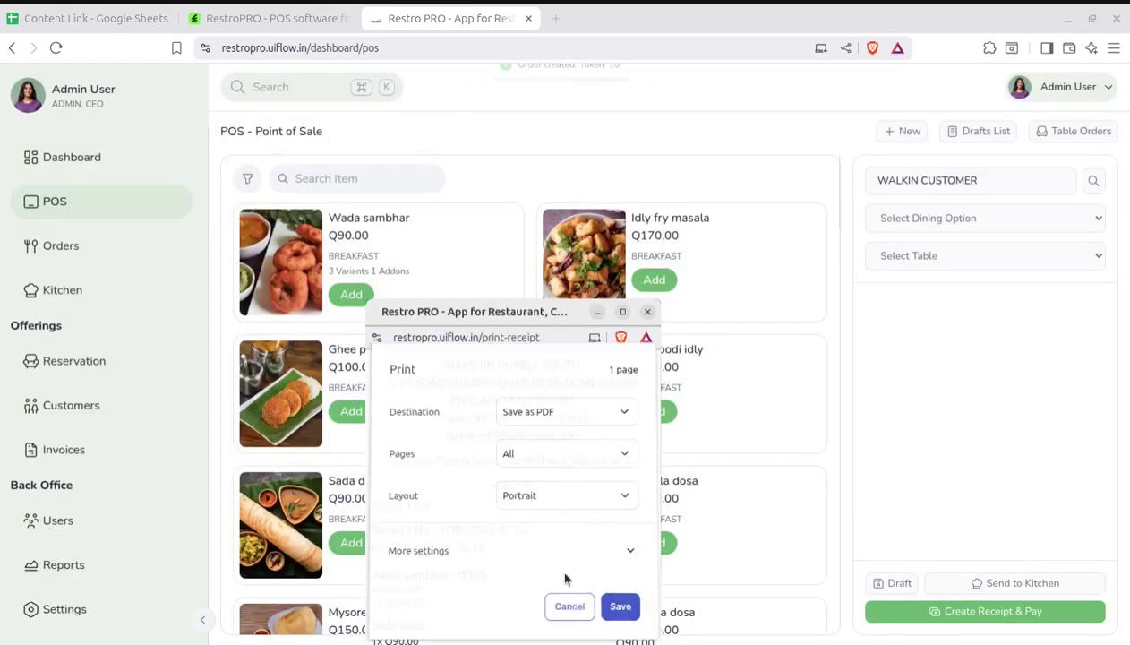
scroll(543, 530, down, 1)
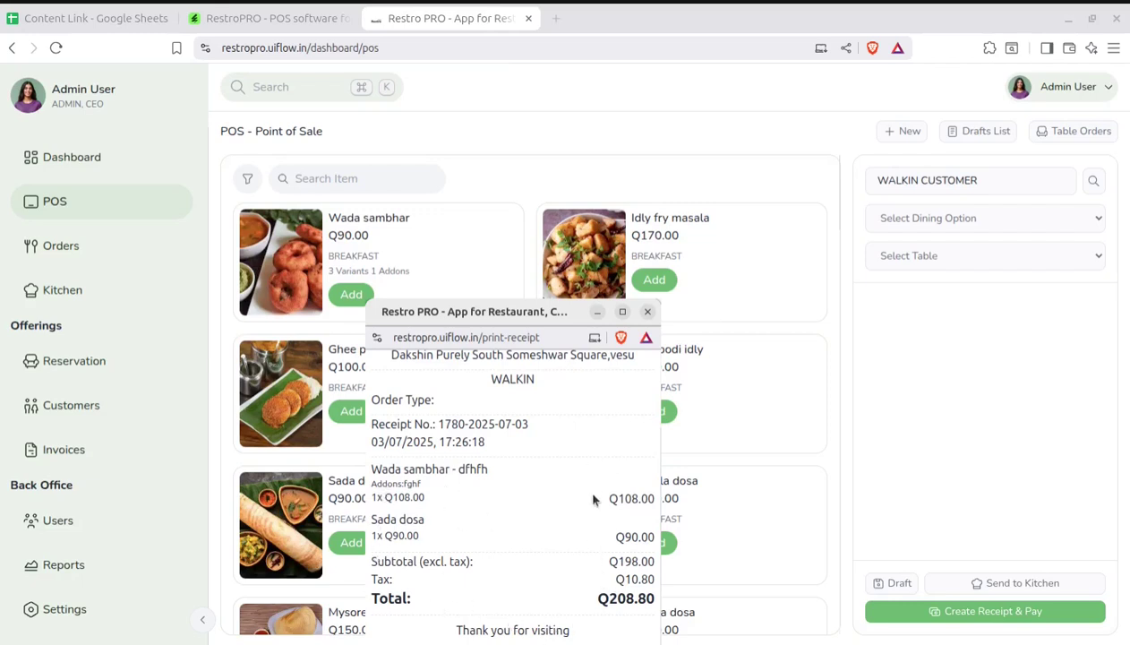
scroll(593, 500, up, 2)
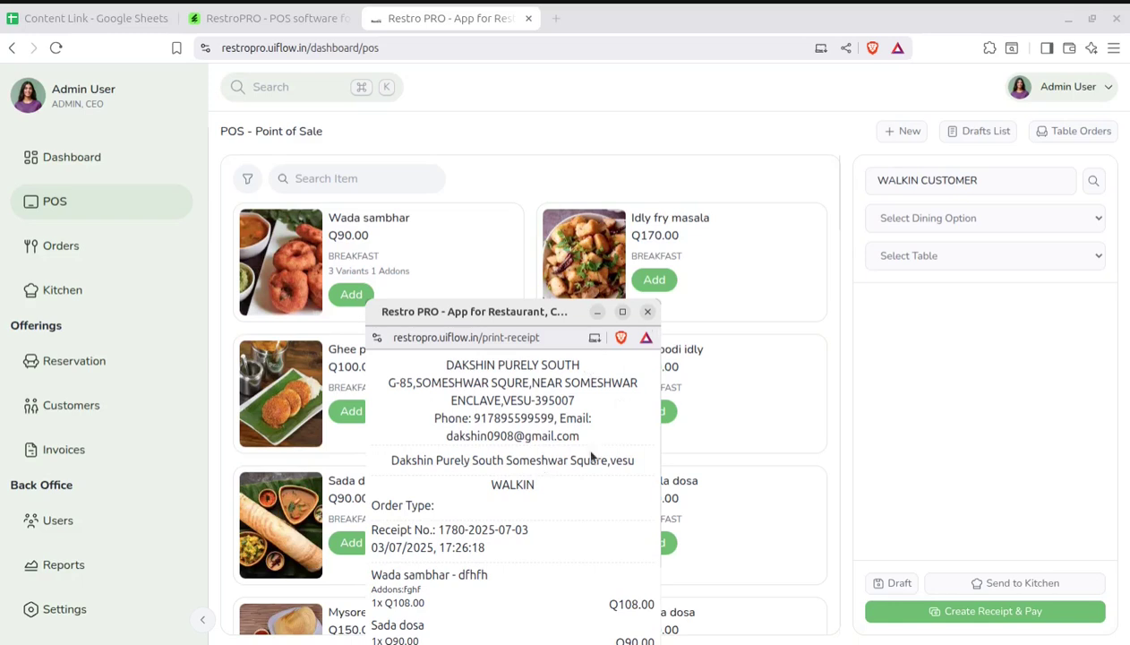
scroll(512, 596, down, 2)
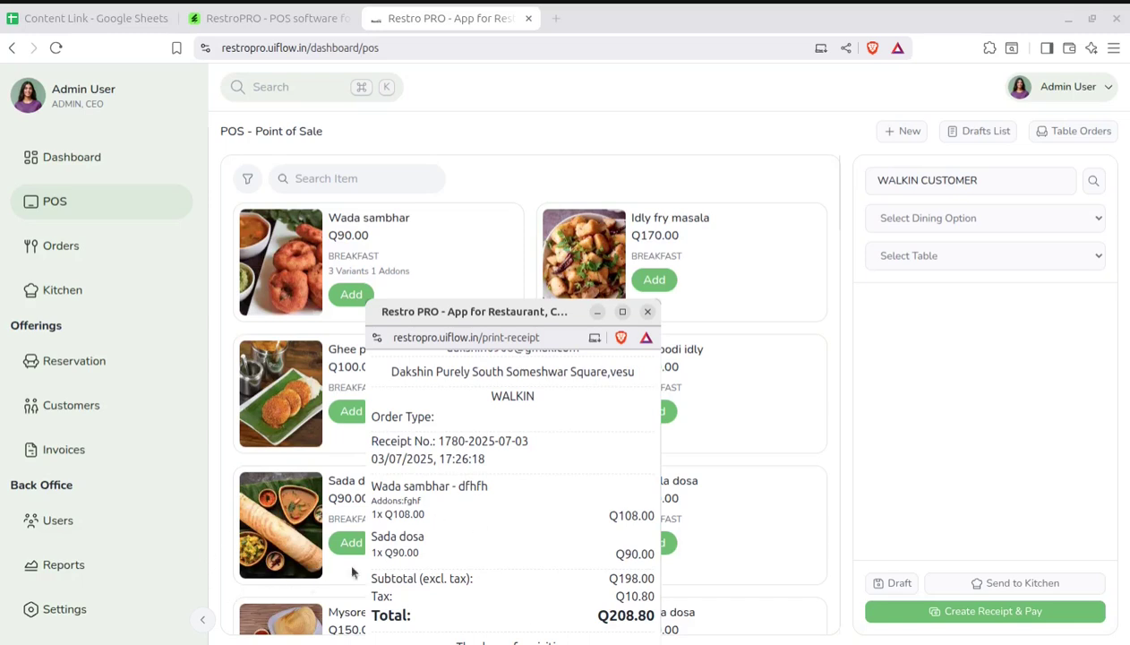
click(647, 312)
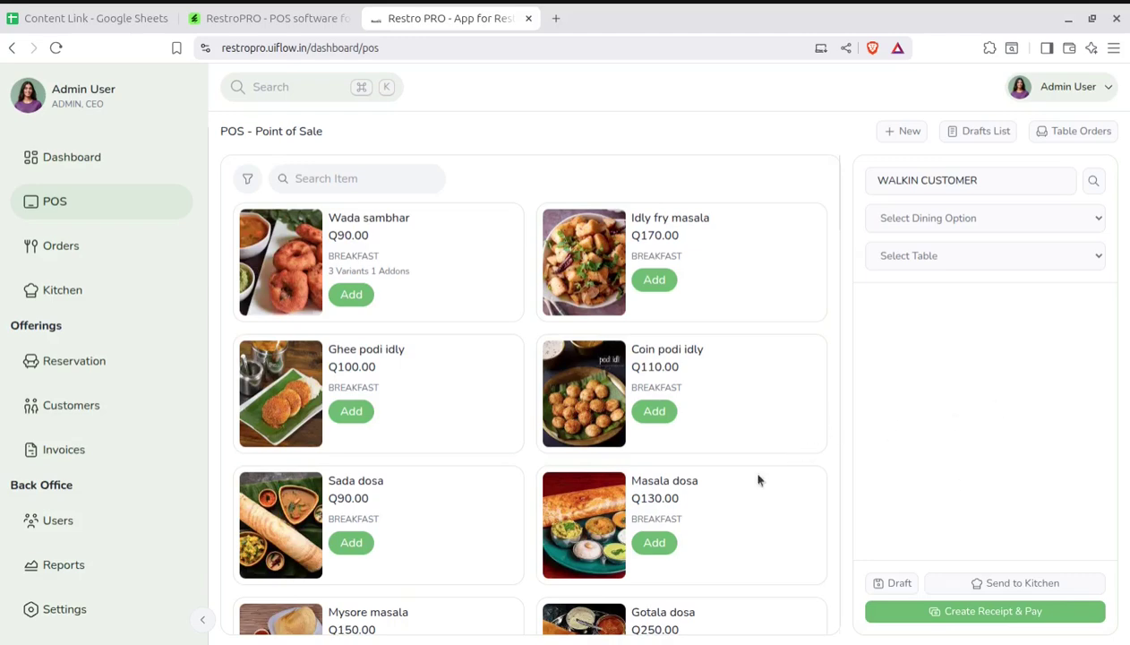
Step: View the payment summary for the empty cart and the table choices, closing both without proceeding
click(950, 613)
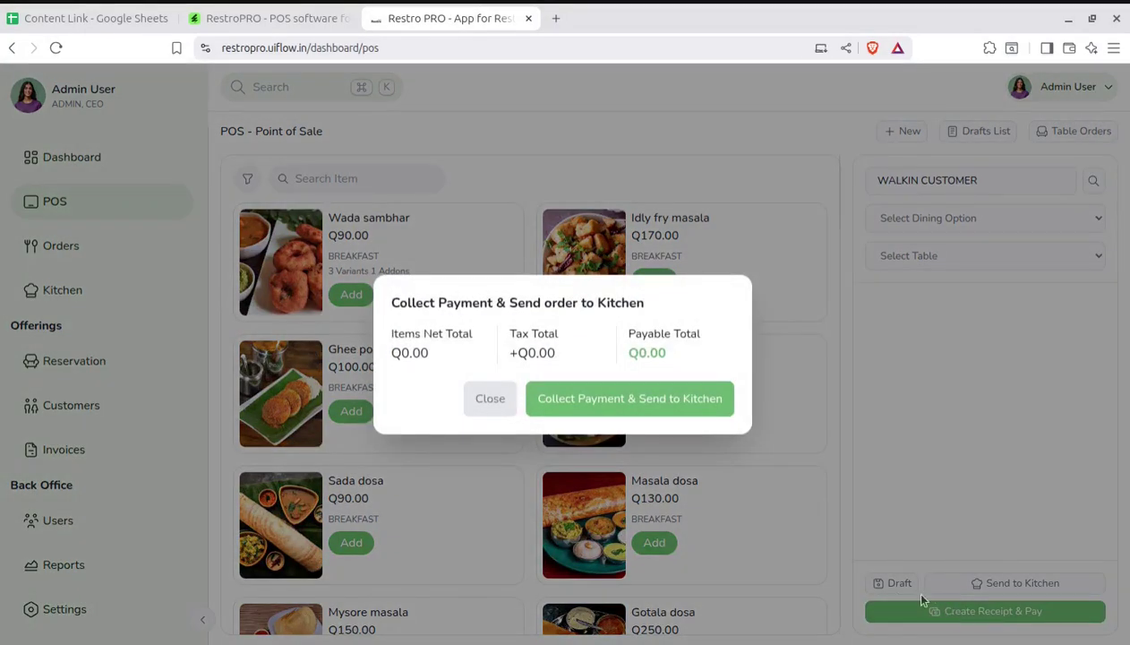
click(495, 405)
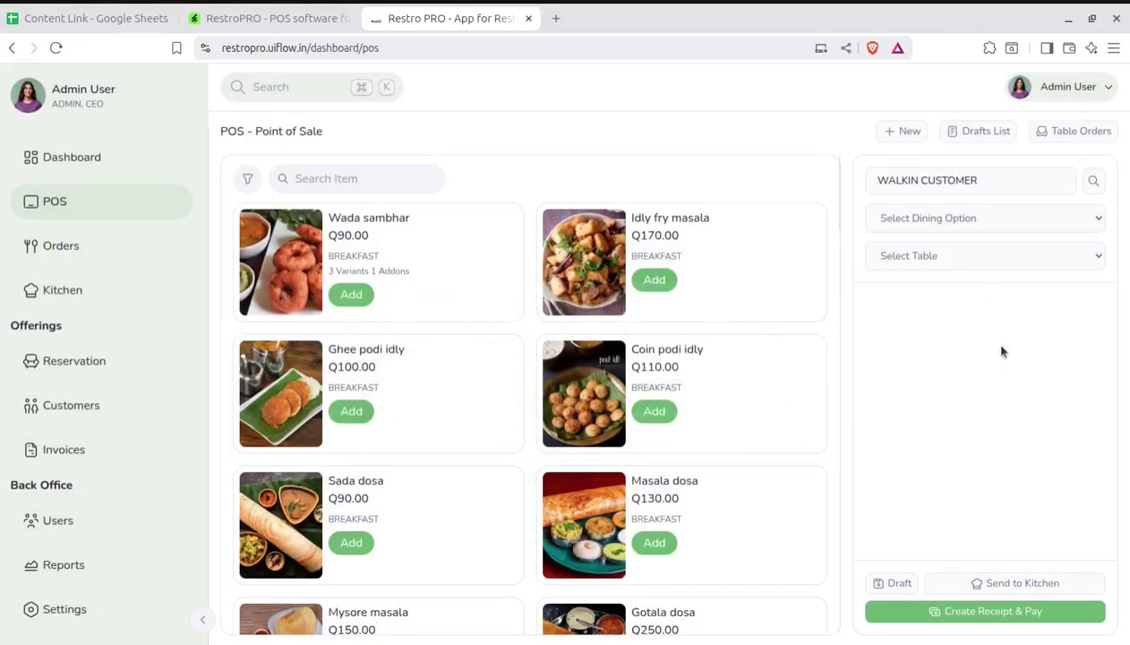
click(983, 257)
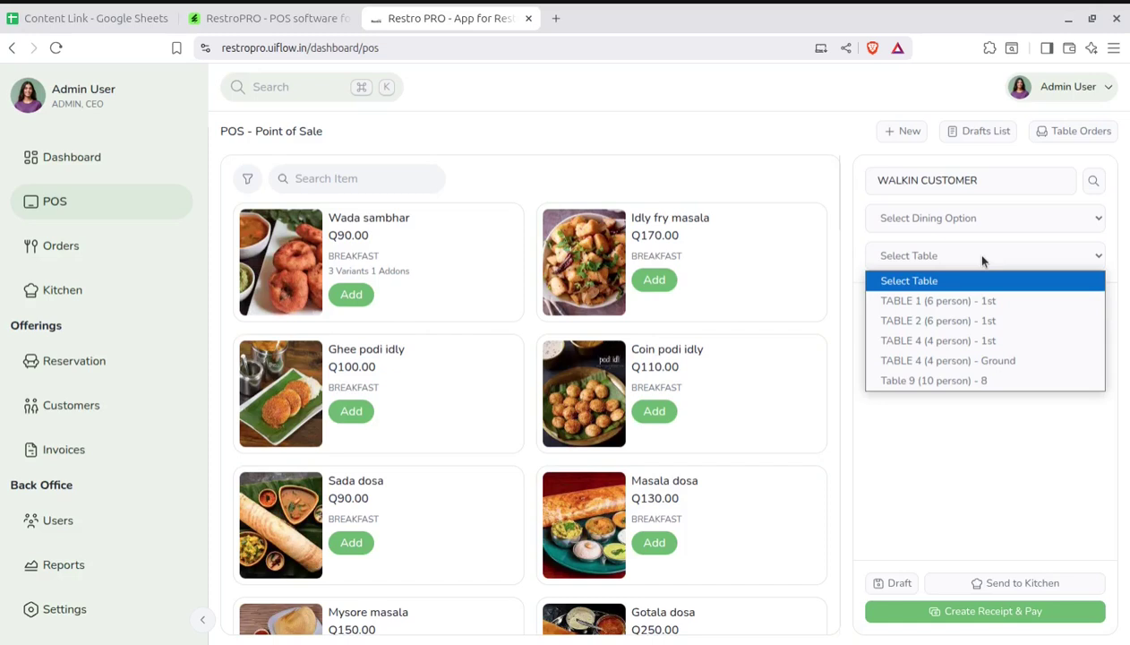
click(985, 255)
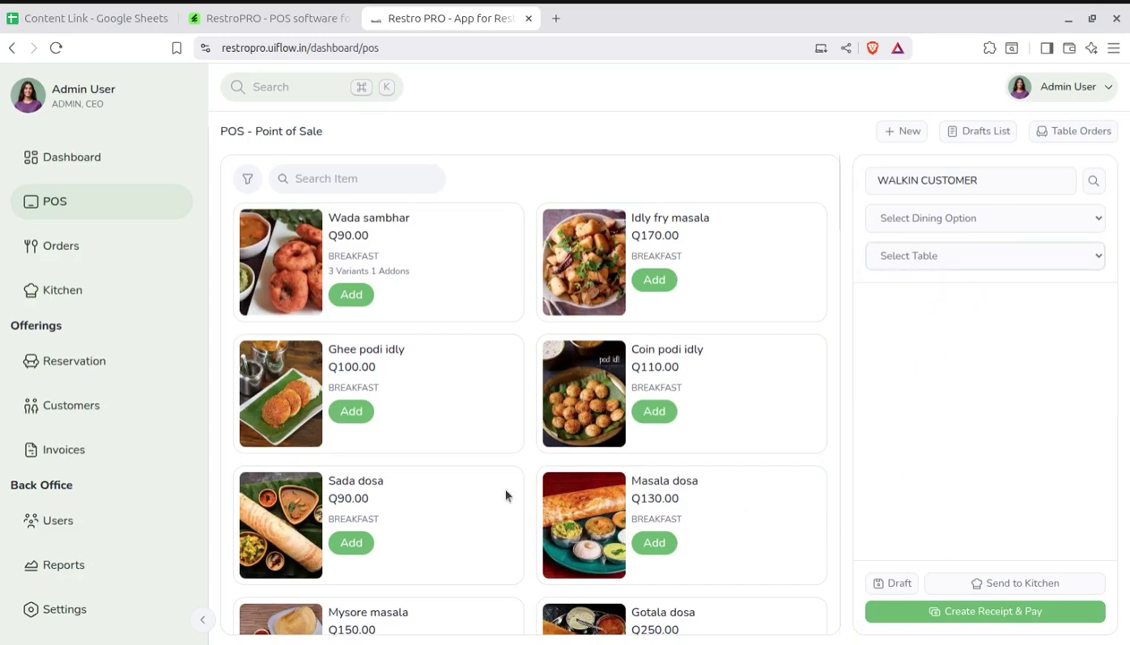
Step: Browse the order cards on the Orders page and refresh the list
click(60, 247)
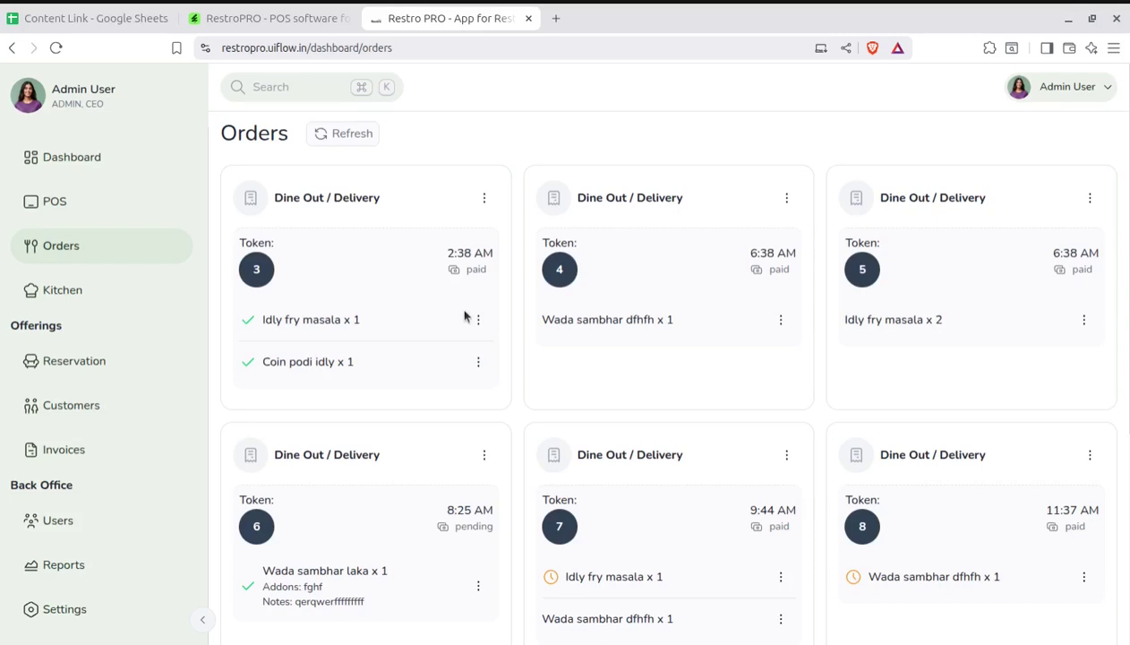
scroll(424, 316, down, 2)
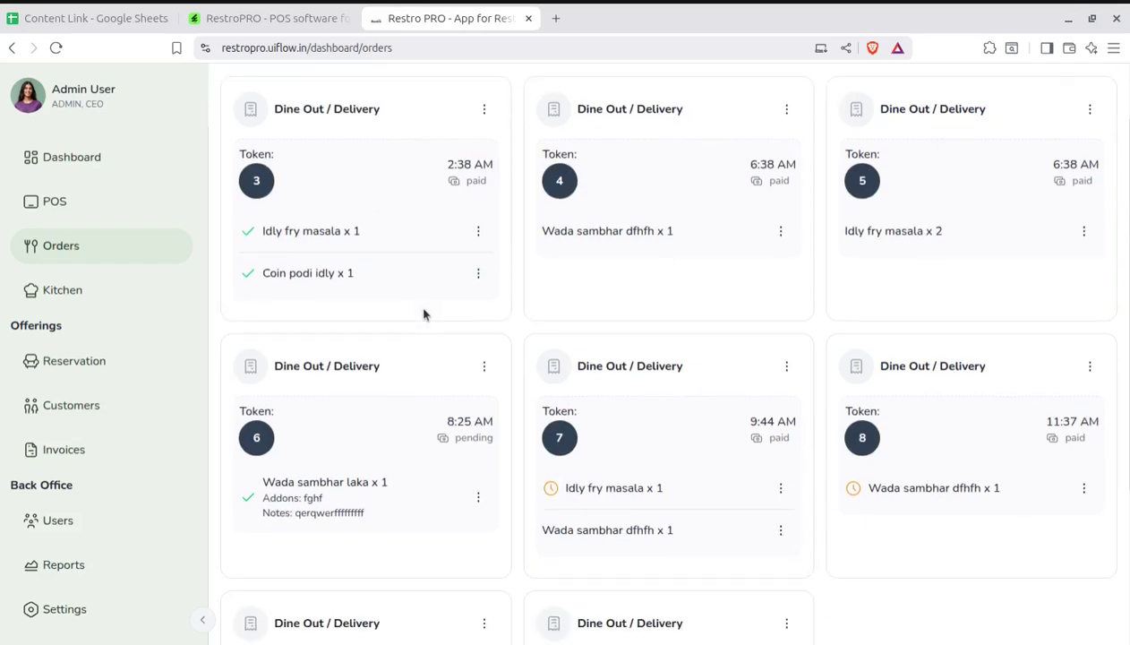
scroll(370, 252, up, 2)
click(349, 141)
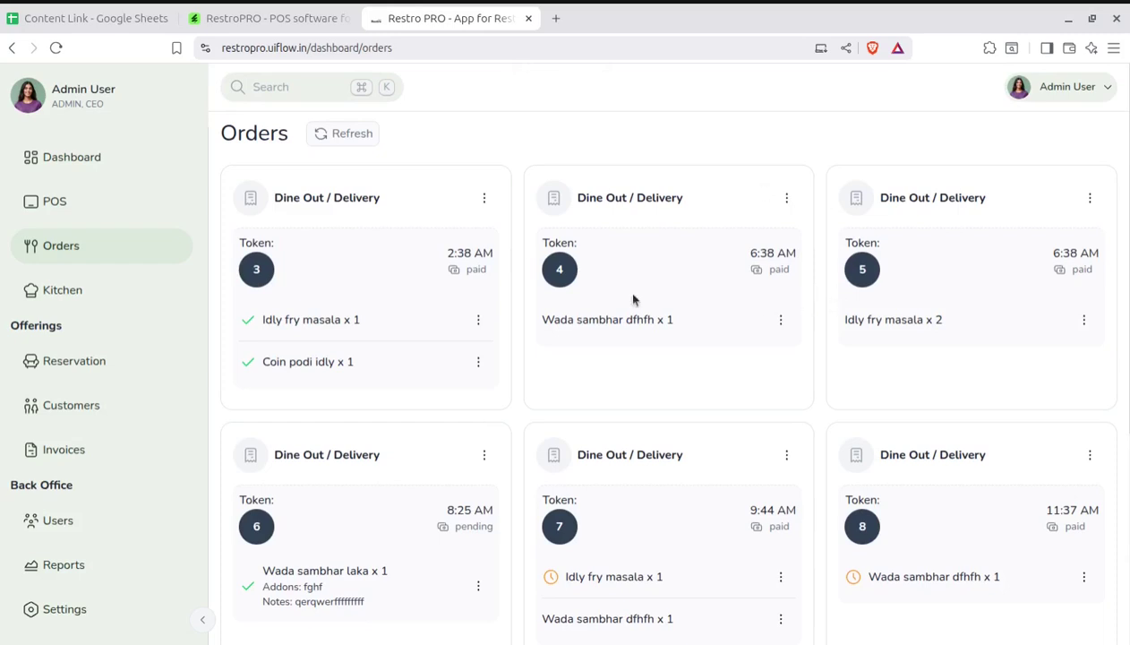
Step: Create a POS order with one Idly fry masala, collect the payment and send it to the kitchen
click(96, 211)
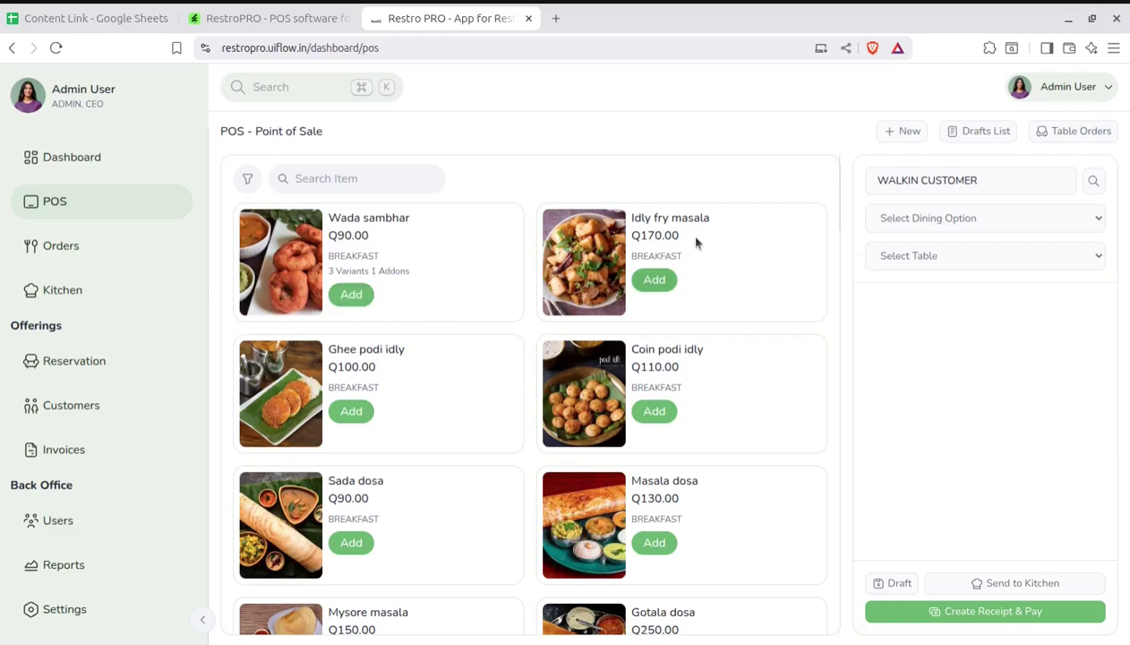
click(653, 285)
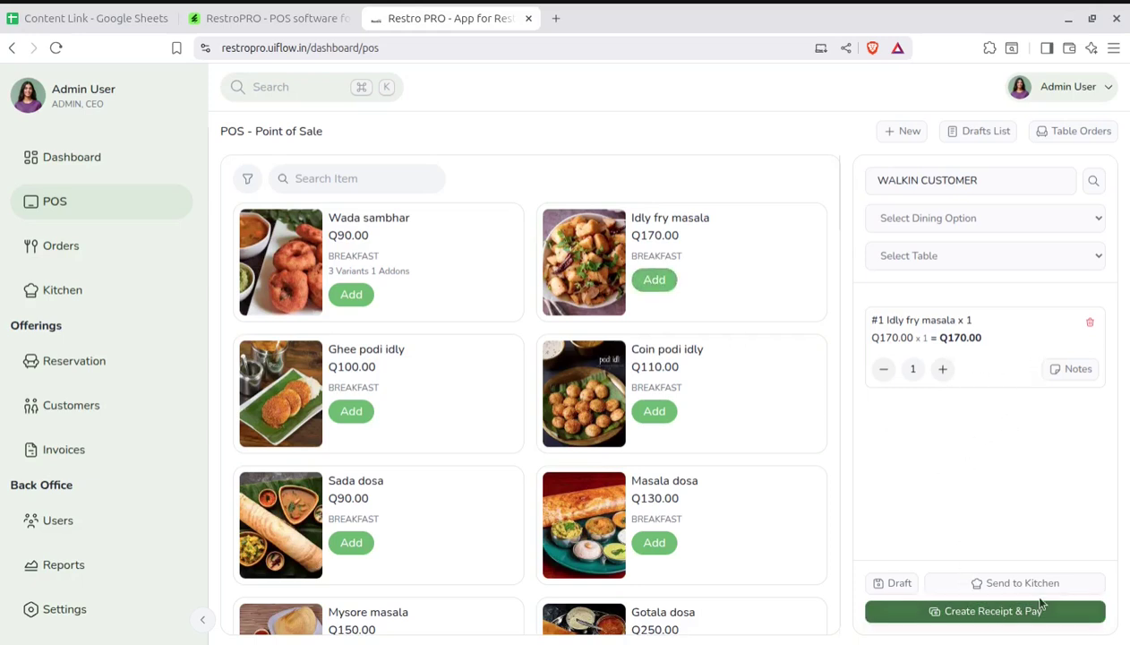
click(982, 610)
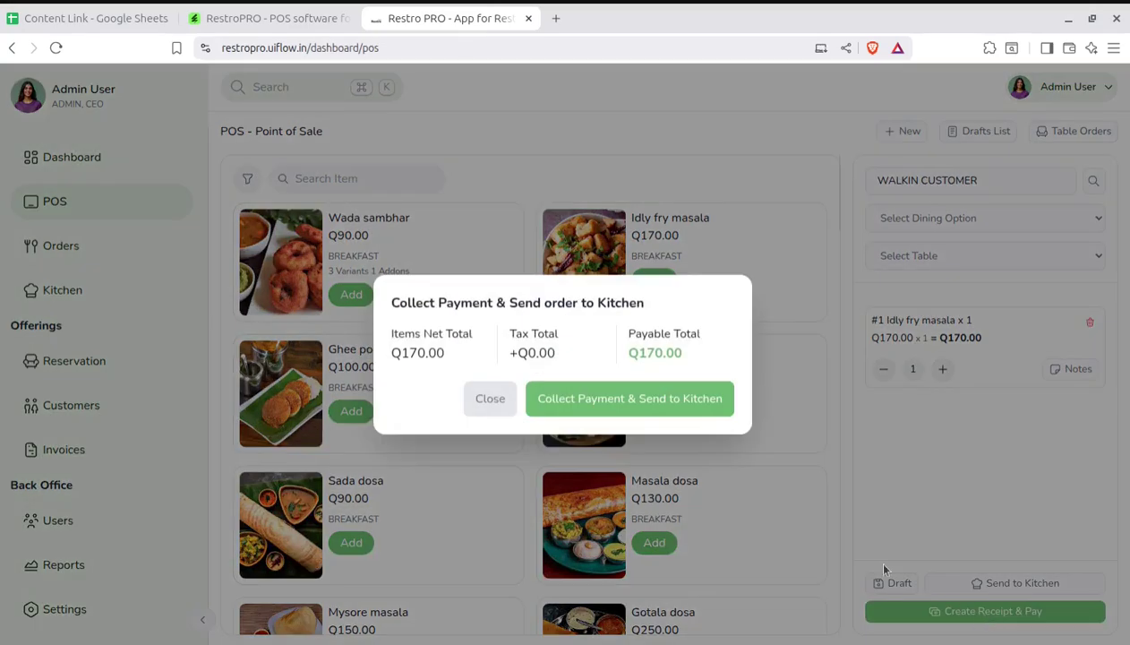
click(621, 399)
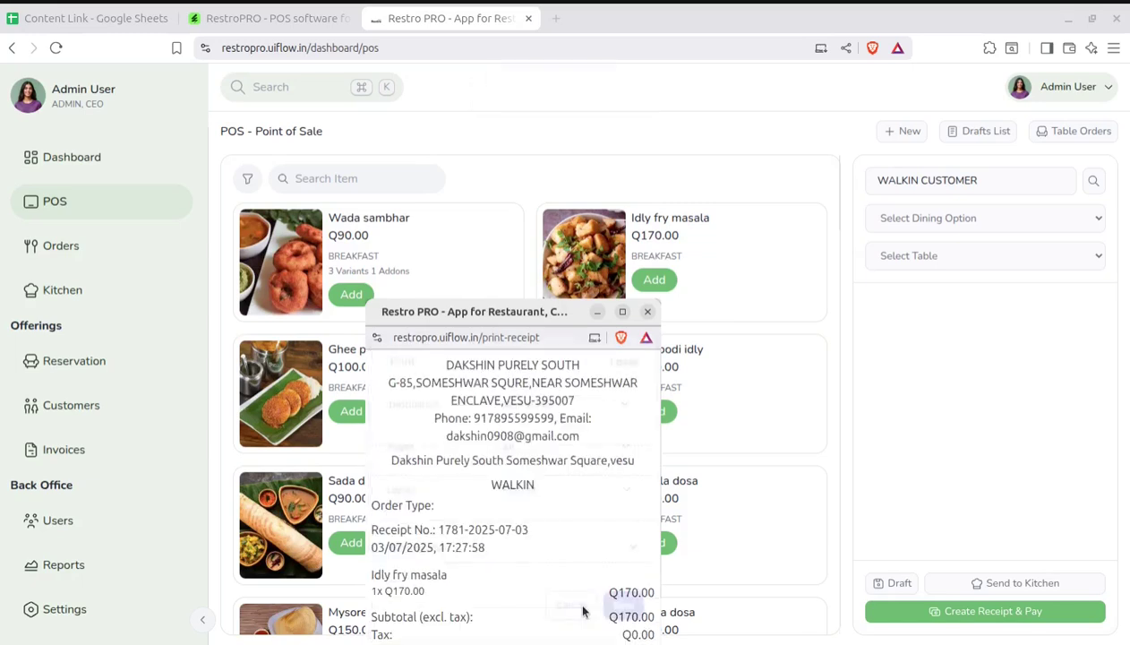
Step: Cancel printing, review the Idly fry masala receipt down to its total, and close it
click(581, 607)
scroll(573, 483, down, 2)
scroll(708, 470, down, 2)
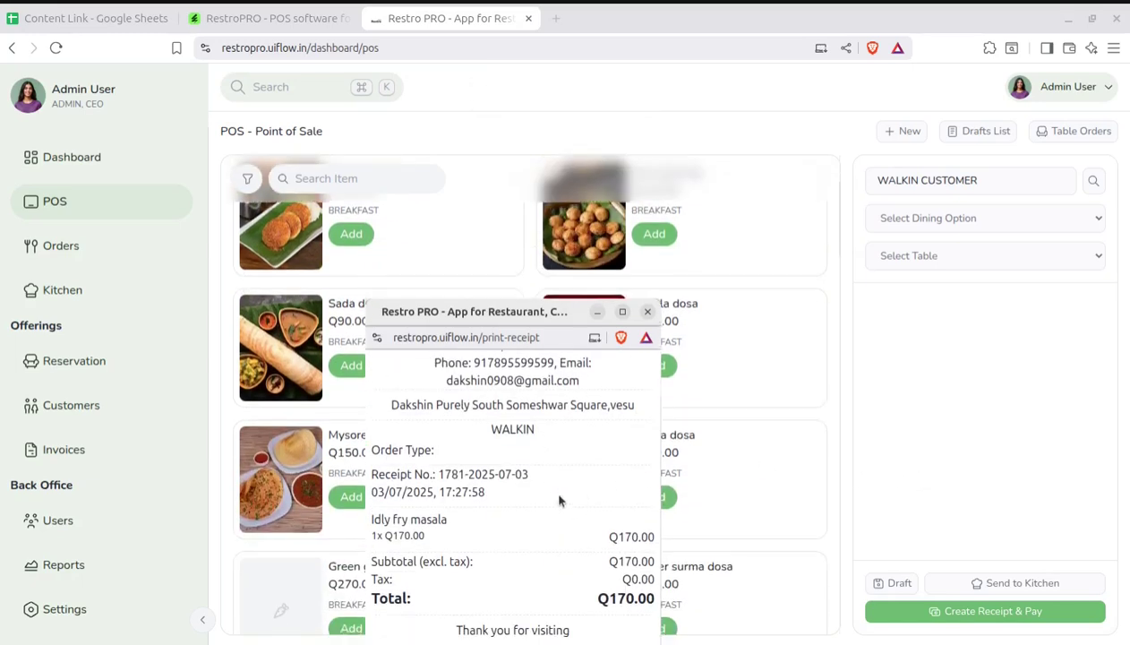
click(648, 311)
Step: Open the Kitchen page to view the order tokens and their items
click(59, 295)
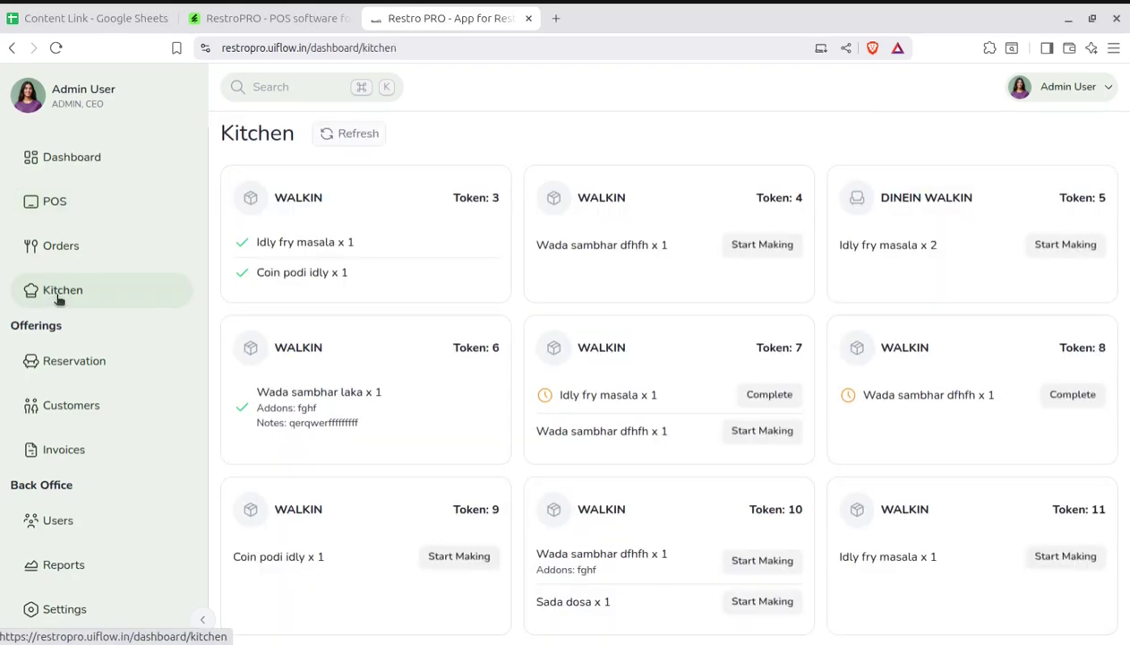
Step: Open the Orders page and look through the order cards down to token 11
click(60, 249)
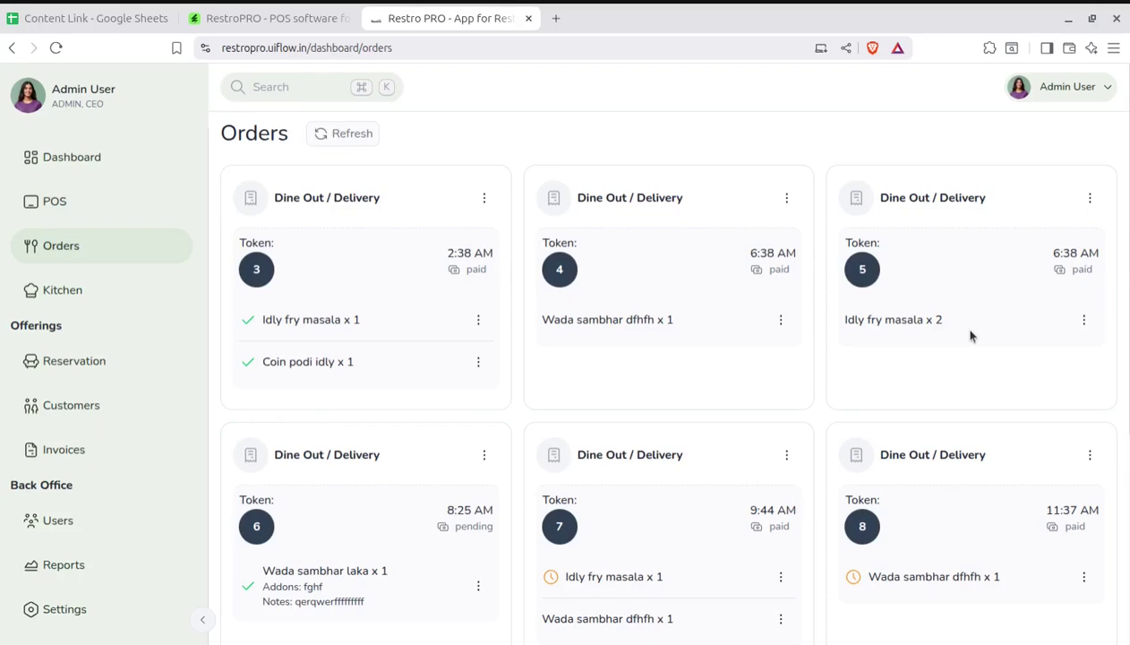
scroll(972, 335, down, 4)
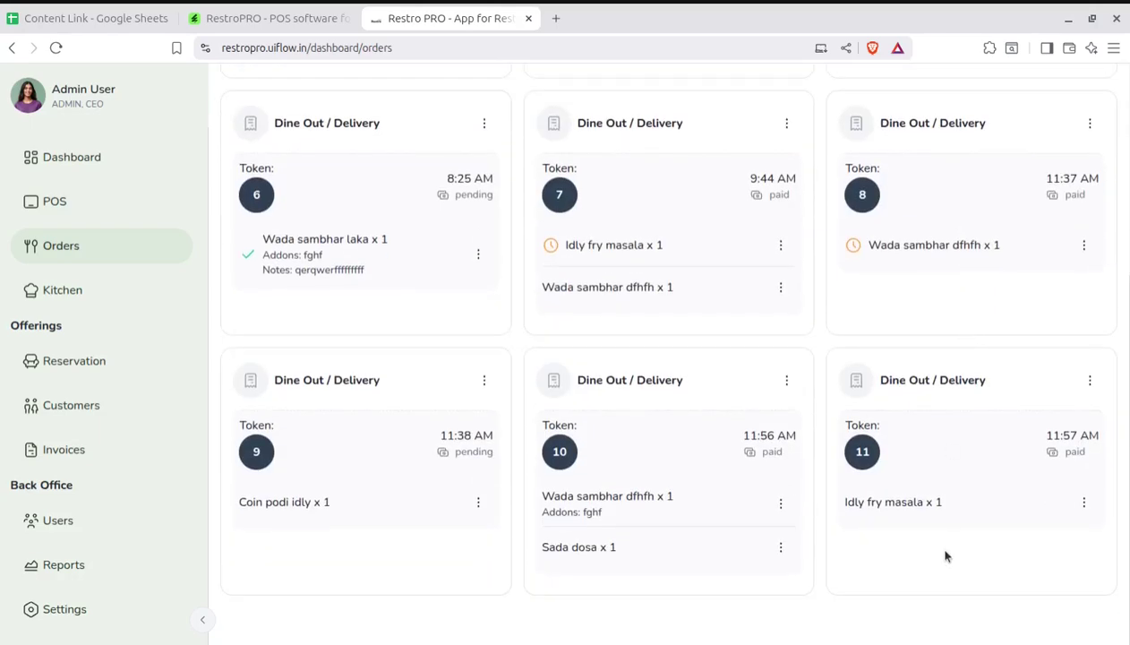
scroll(963, 475, up, 4)
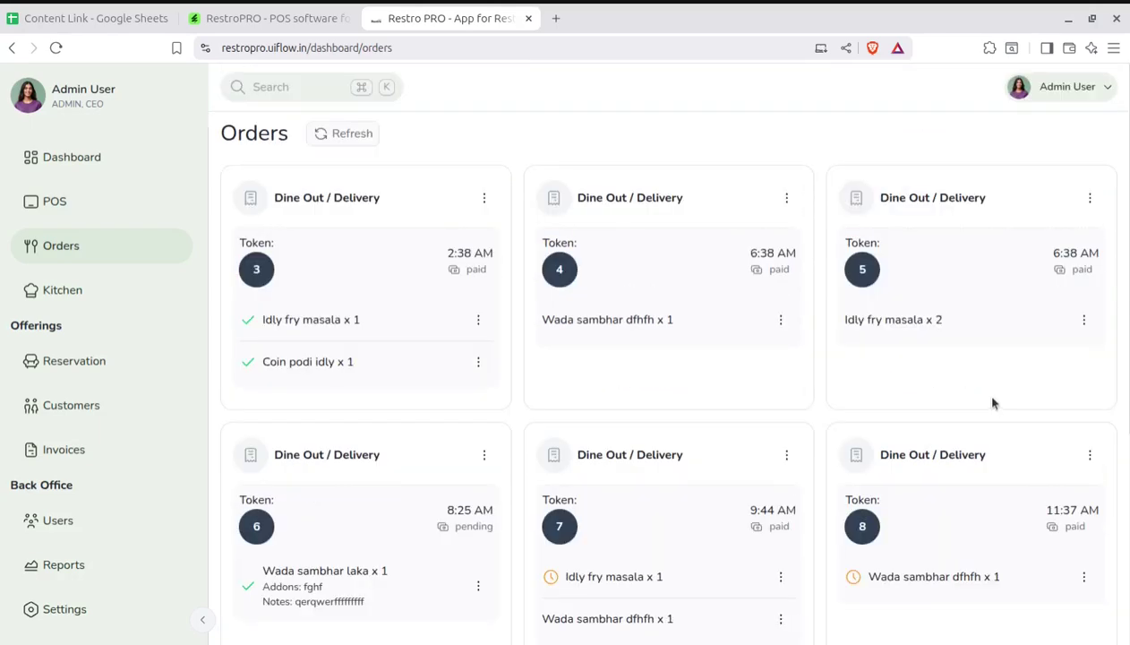
Step: Try to pay and complete the token 3 order using Pay & Complete
click(483, 198)
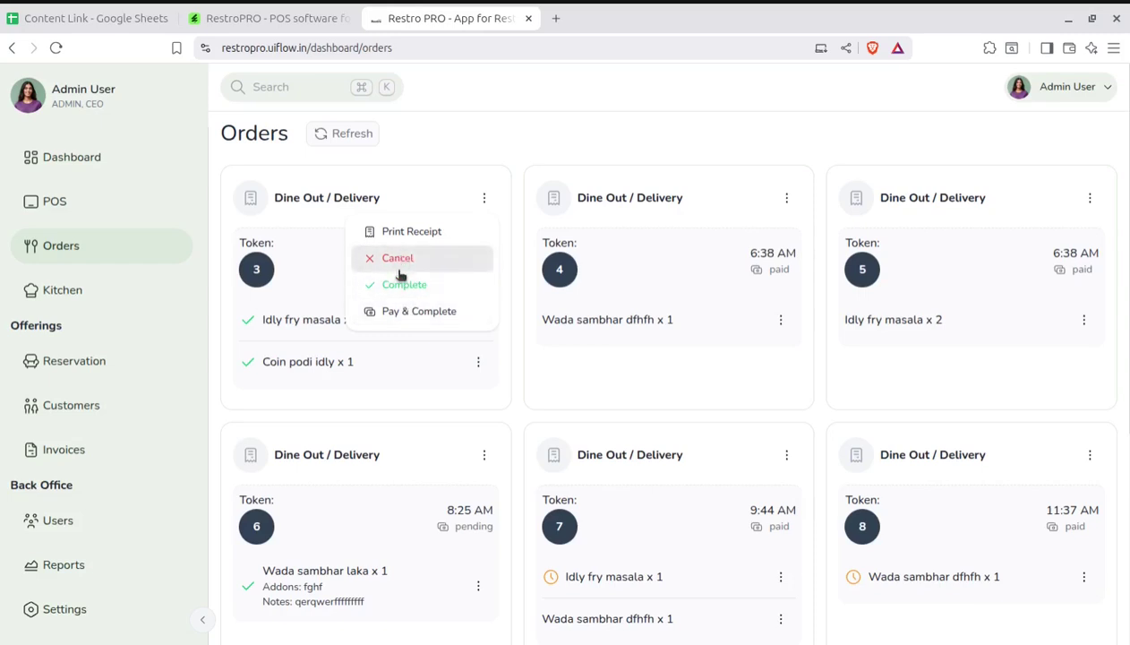
click(403, 319)
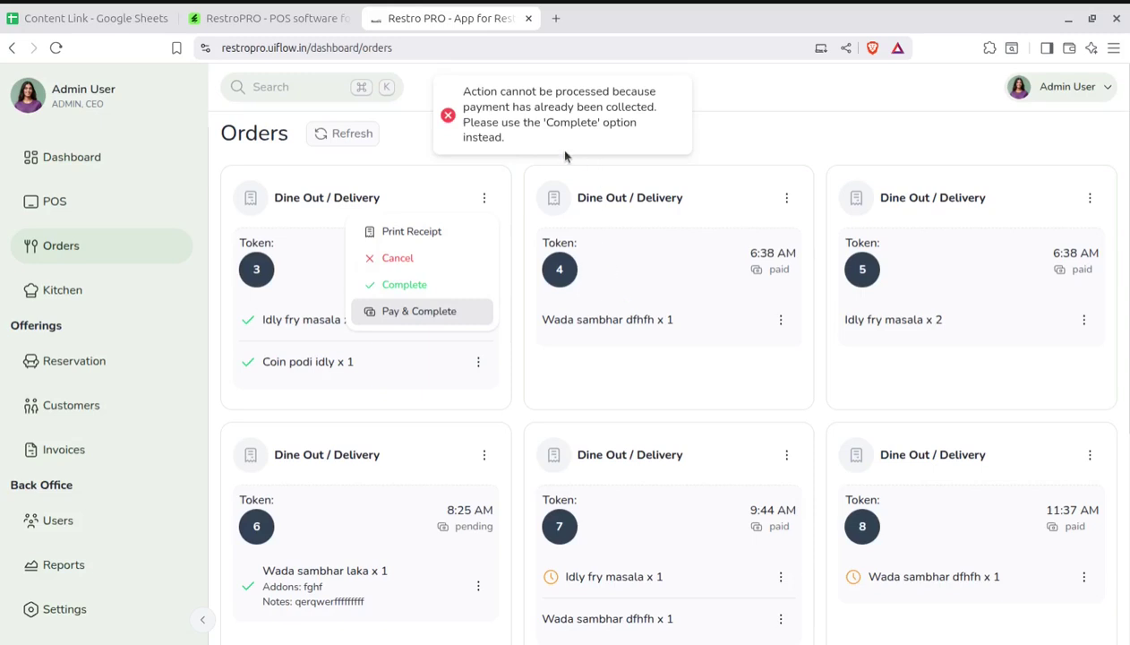
click(405, 320)
scroll(474, 331, down, 1)
click(461, 351)
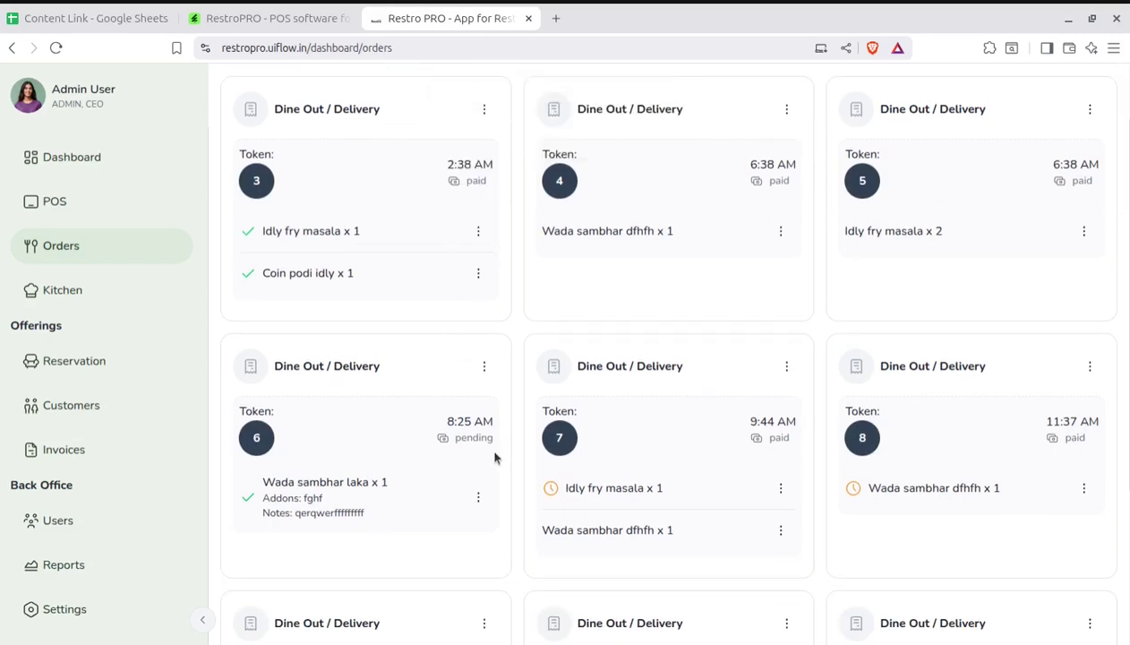
Step: Mark the Wada sambhar laka item of token 6 as Complete and dismiss the confirmation
click(479, 497)
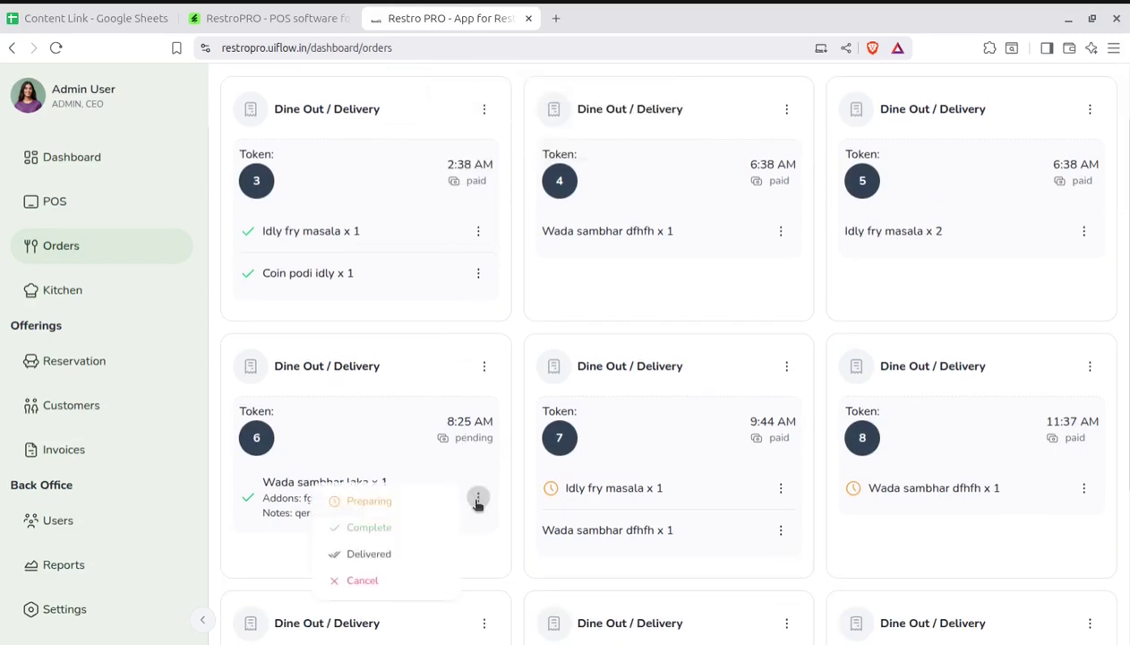
click(378, 534)
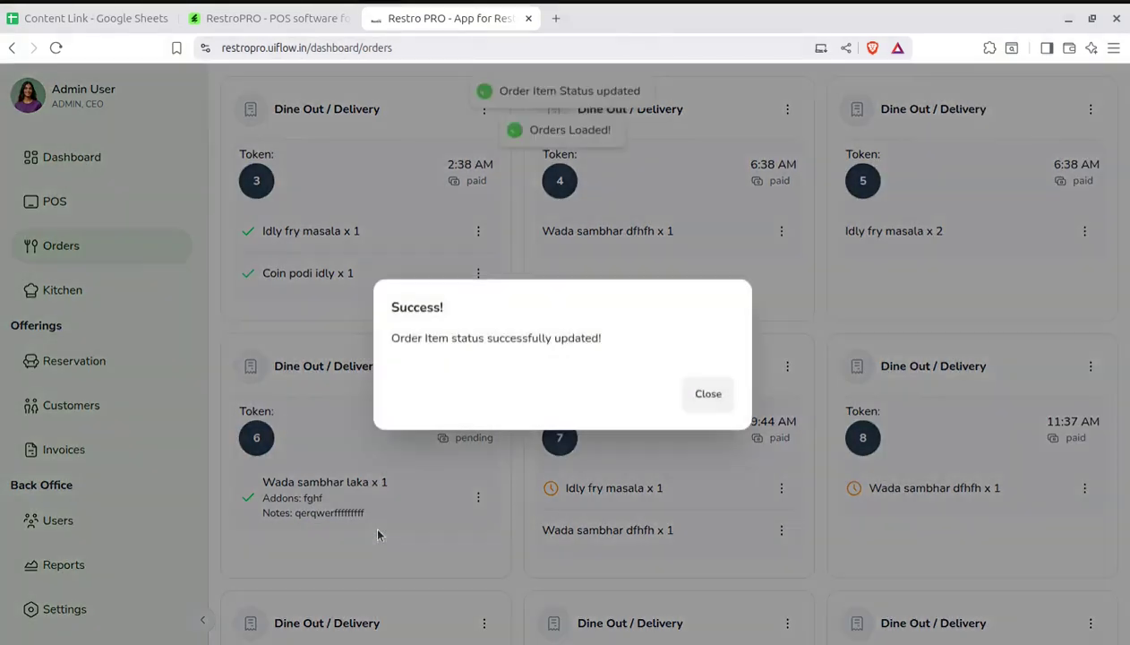
click(708, 395)
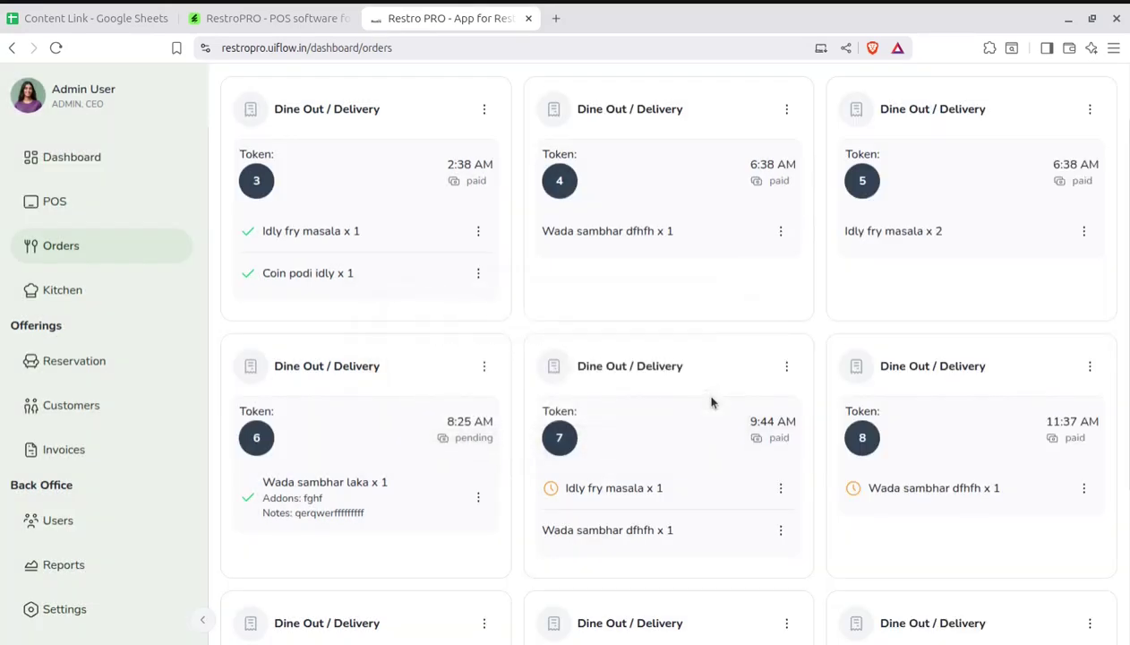
Step: Start making the Wada sambhar dfhfh item of token 4 in the Kitchen and check its status on the Orders page
click(83, 301)
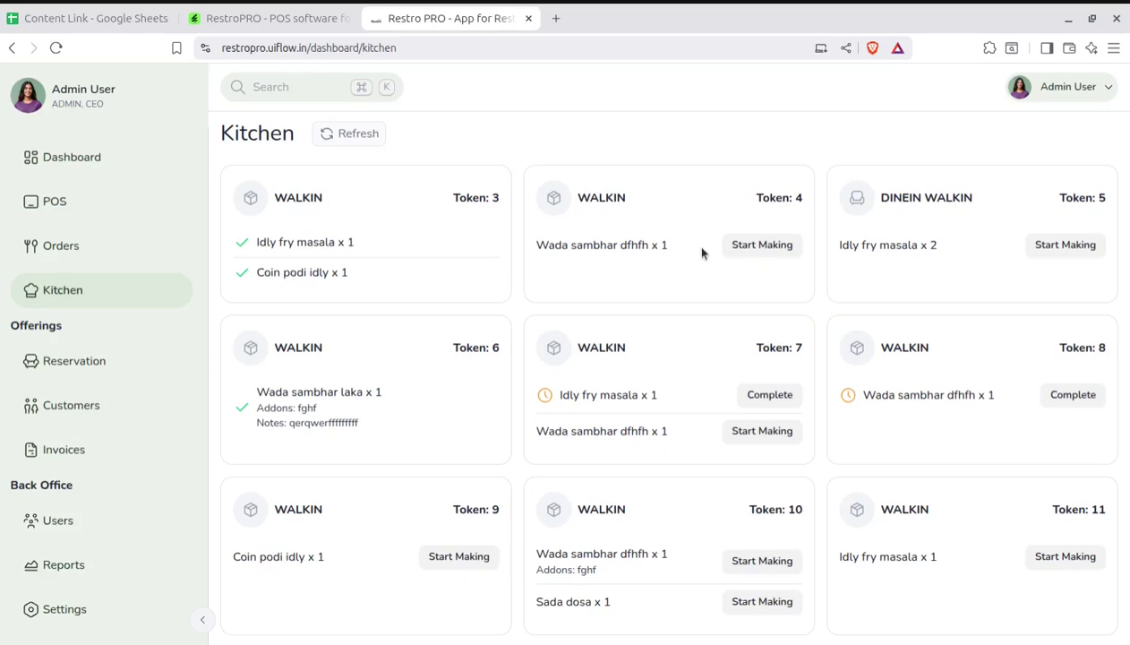
click(768, 246)
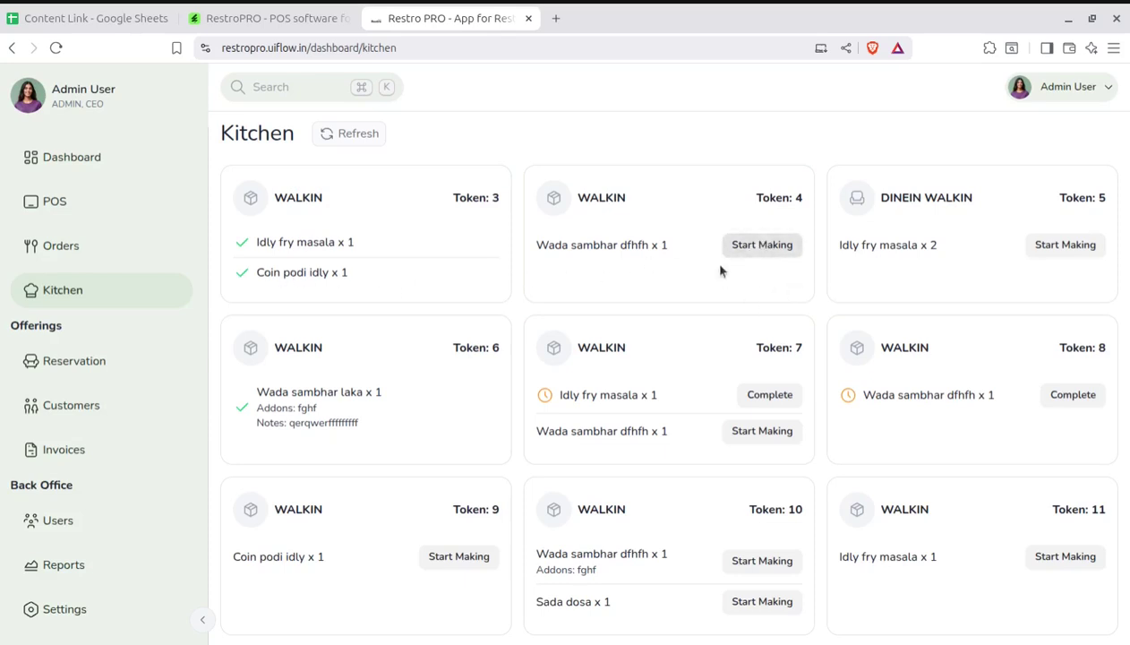
click(766, 249)
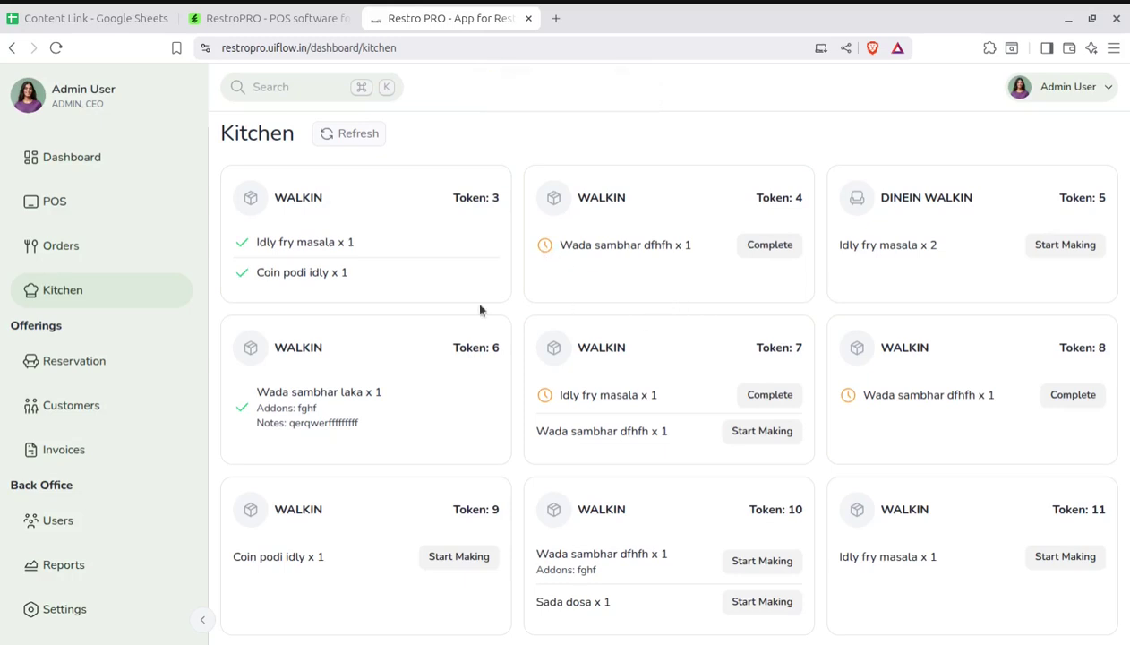
click(73, 259)
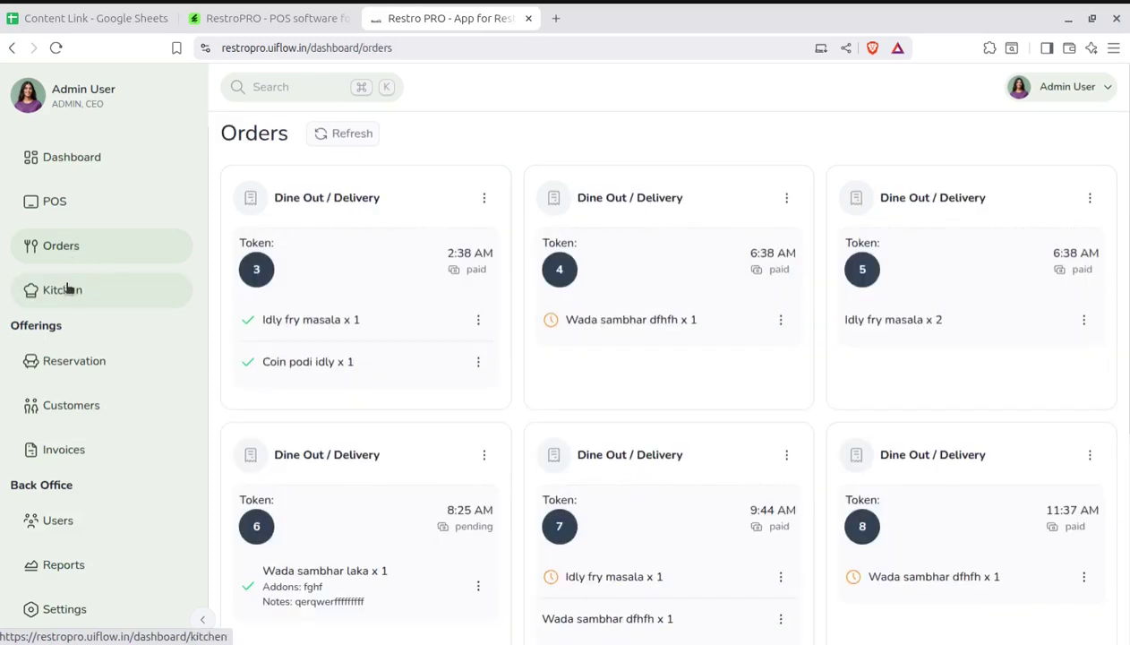
Step: Complete the Wada sambhar dfhfh item of token 4 in the Kitchen, check it on the Orders page and return to the Kitchen
click(66, 296)
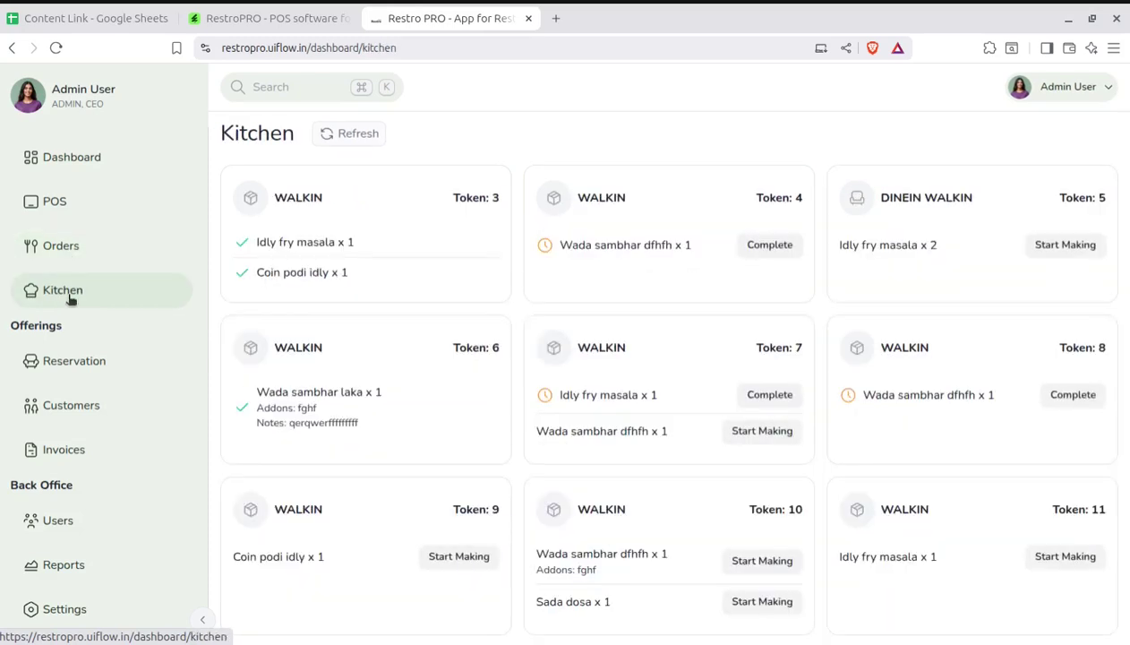
click(752, 249)
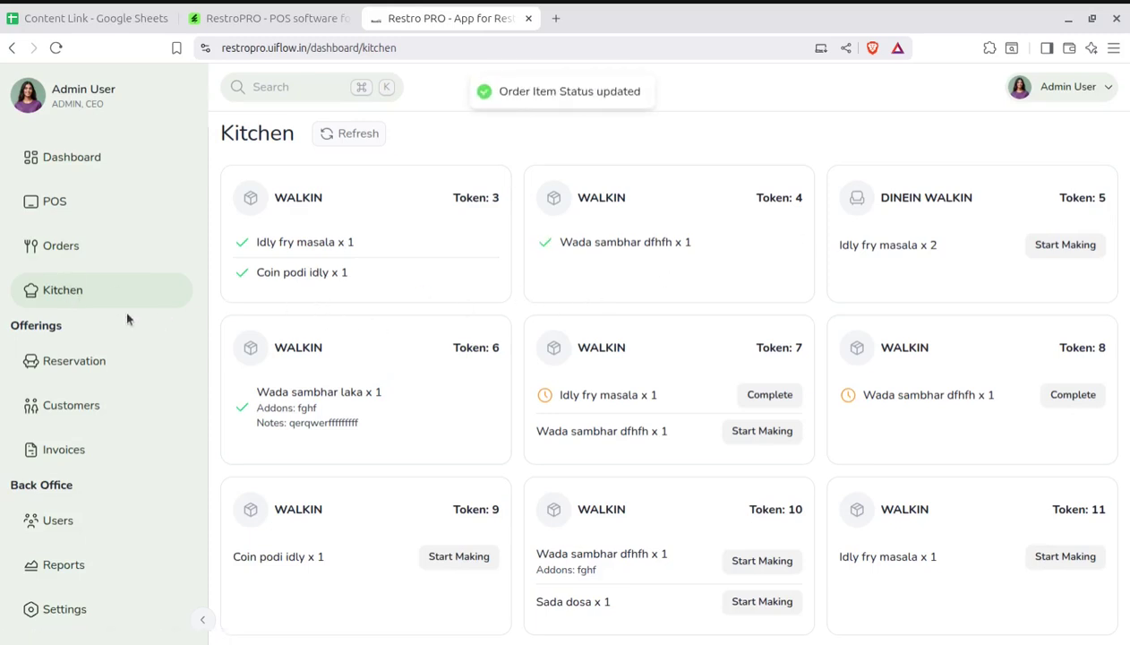
click(68, 251)
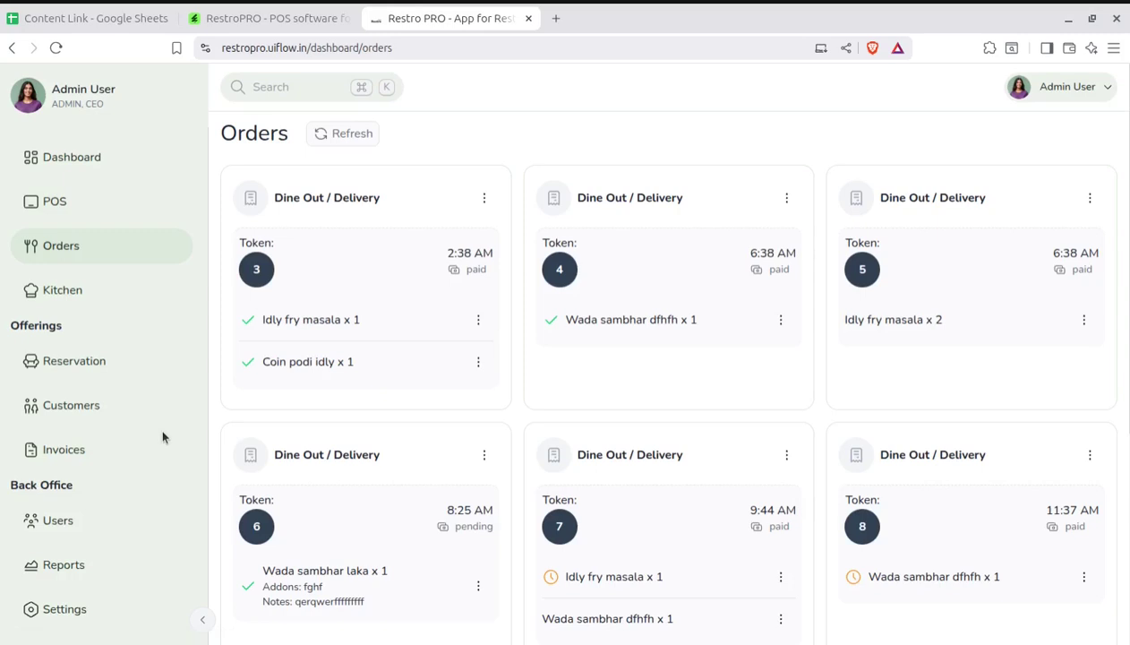
click(65, 292)
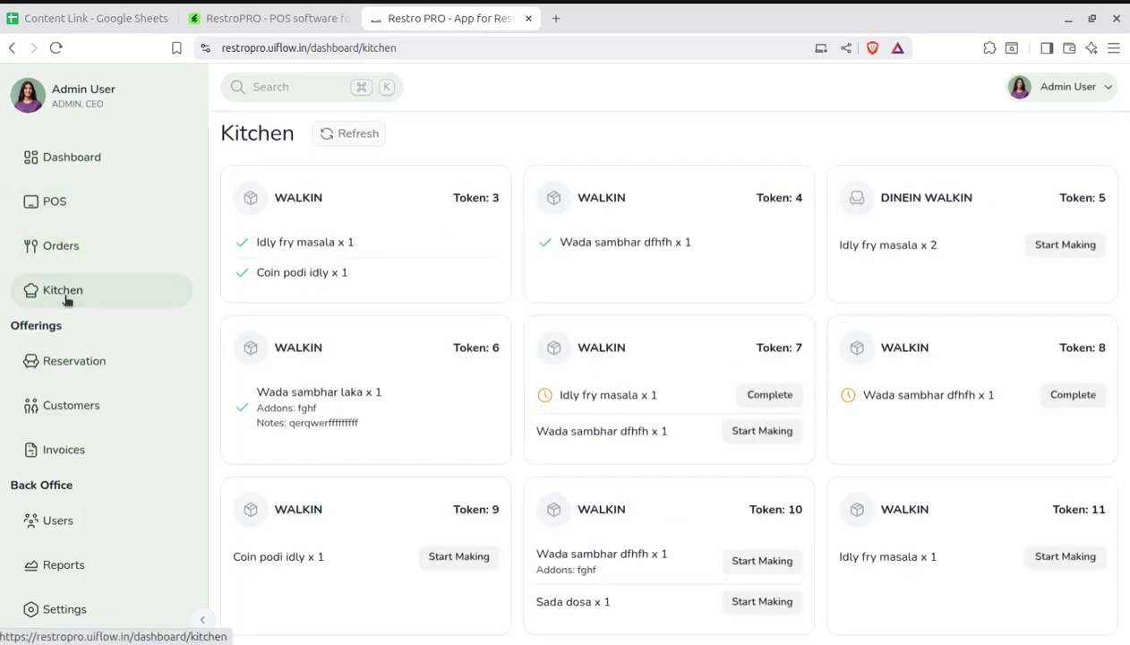
Step: Open the Reservations page, examine the new reservation form with its table and status options, and close it without saving
click(69, 367)
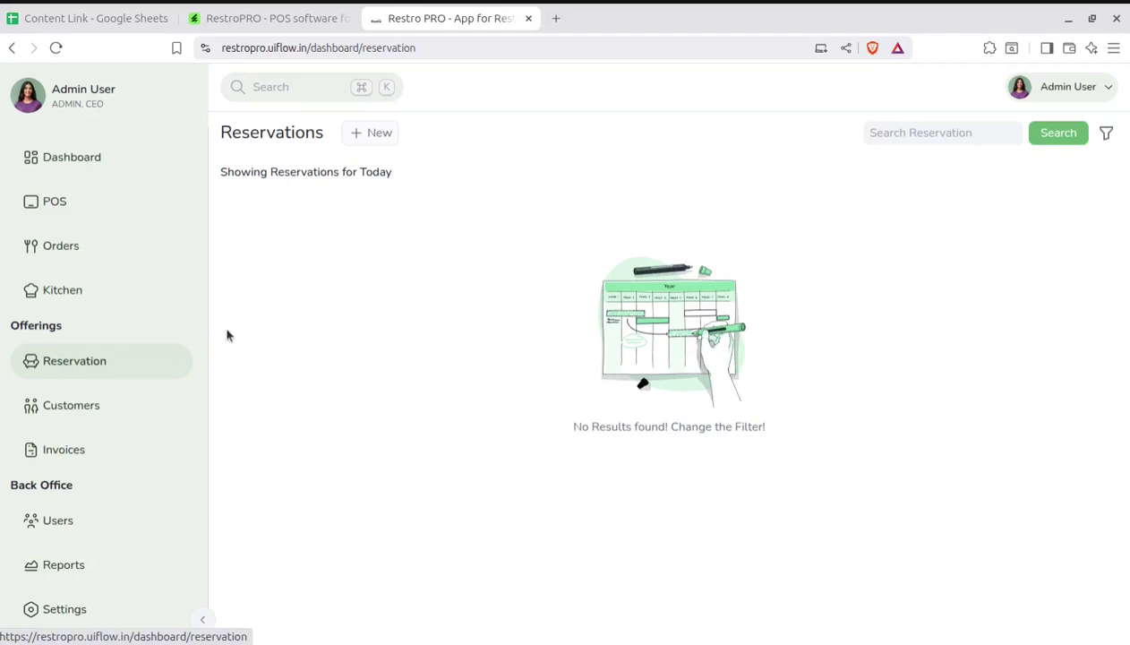
click(355, 138)
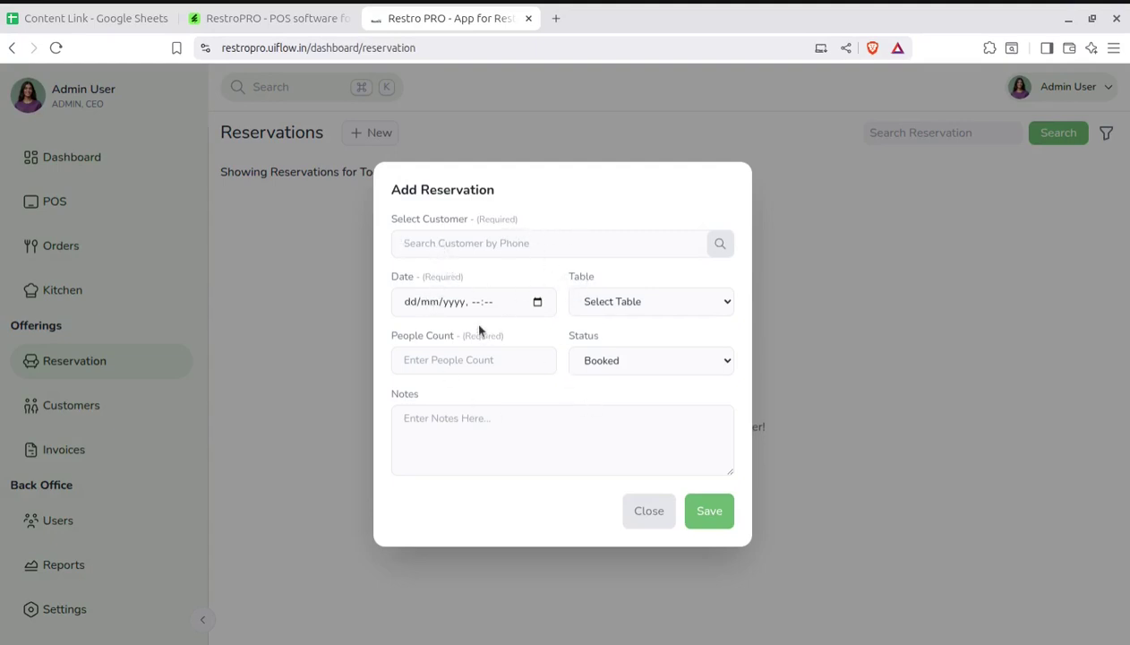
click(461, 305)
click(635, 302)
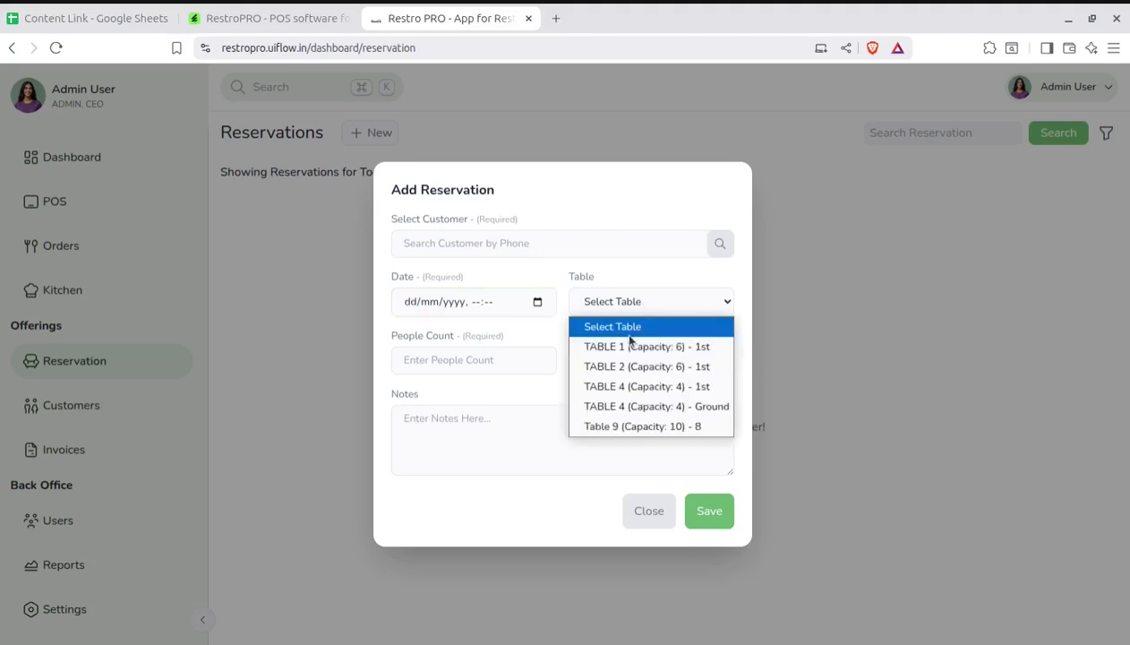
click(627, 345)
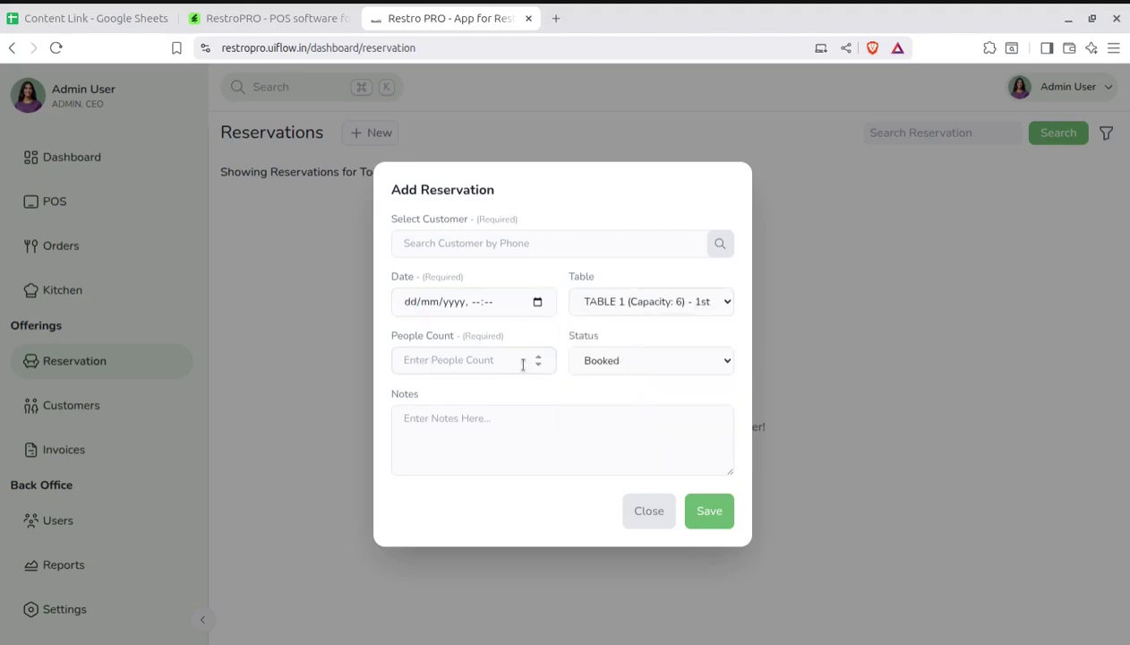
click(618, 369)
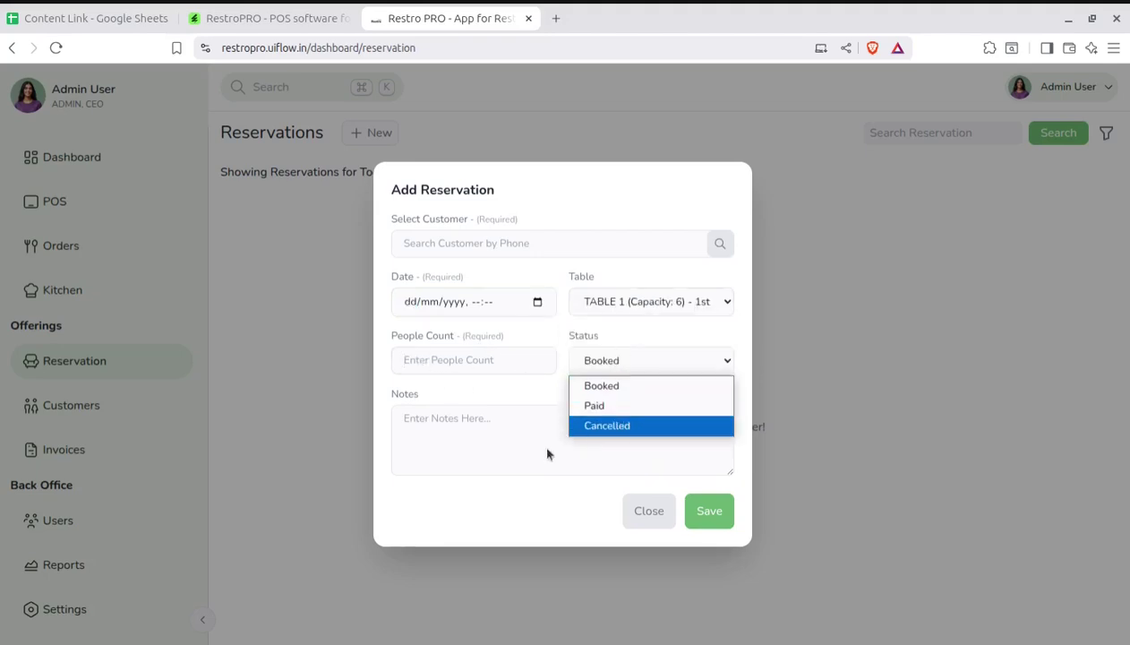
click(455, 414)
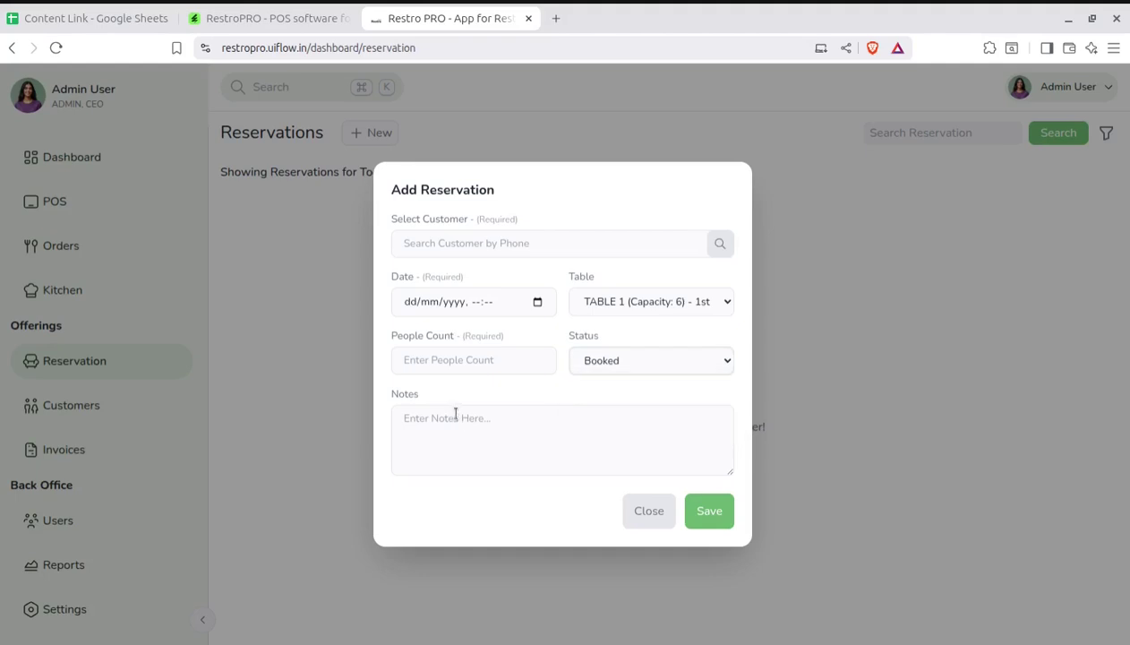
click(640, 520)
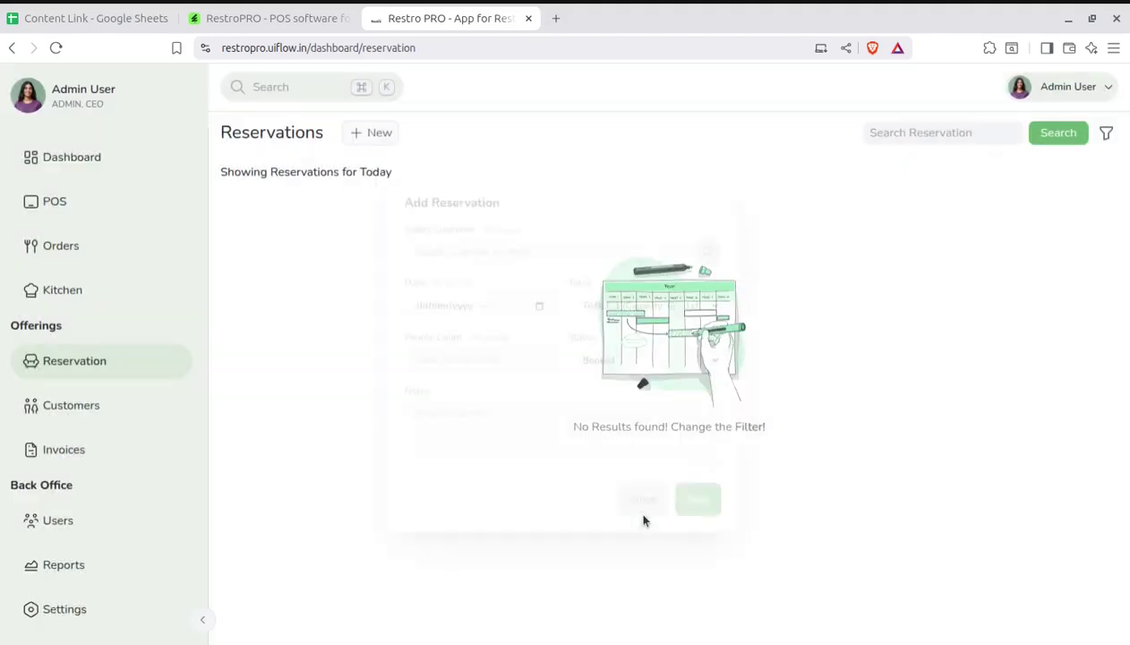
Step: Open the Customers page, examine the fields for adding a new customer, and close the form without saving
click(82, 410)
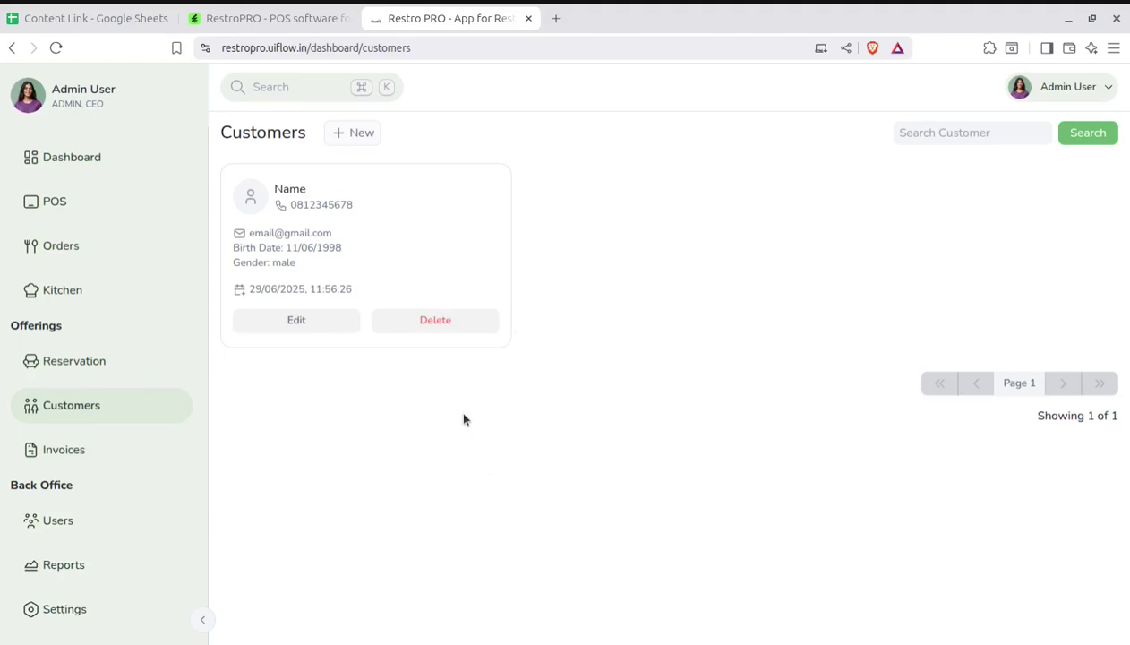
click(354, 134)
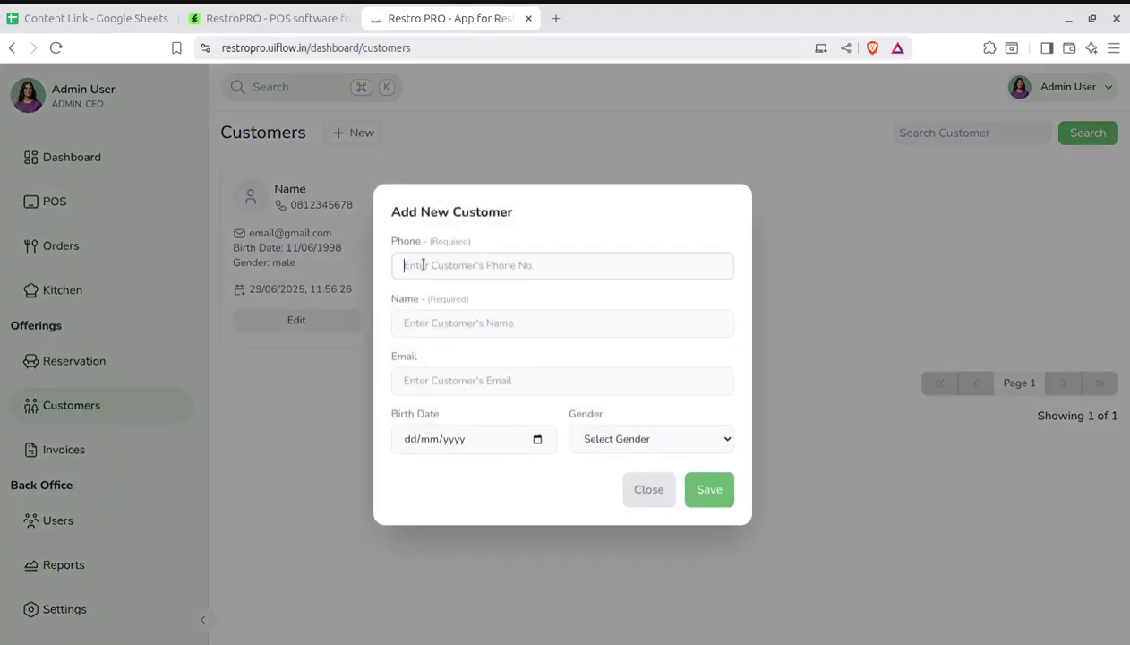
click(419, 323)
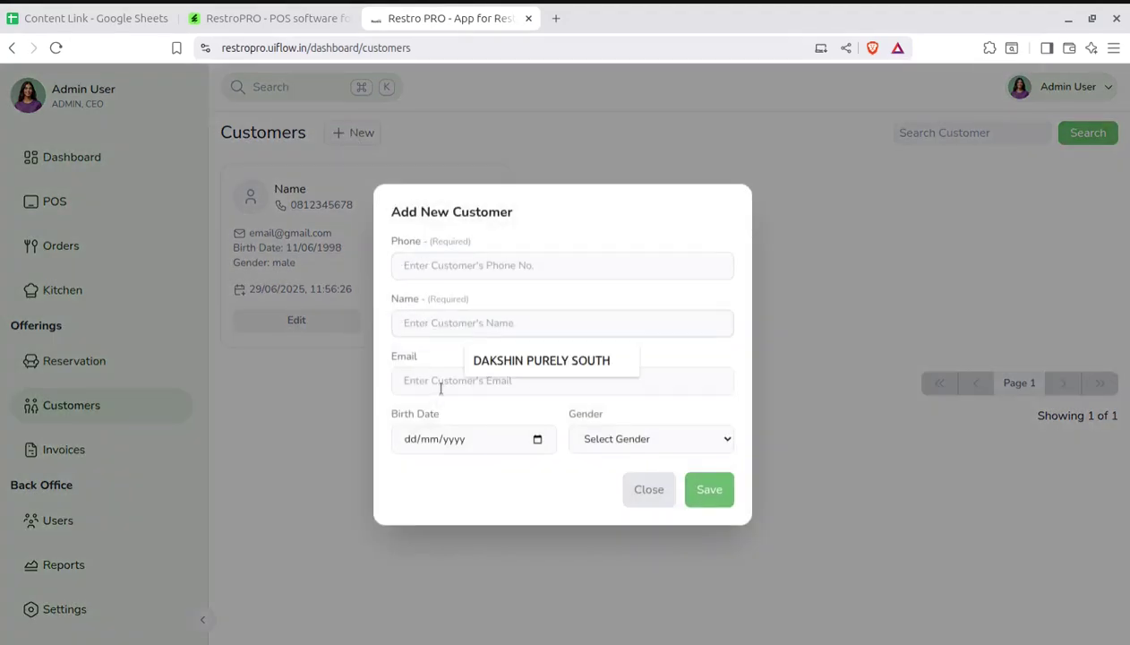
click(808, 417)
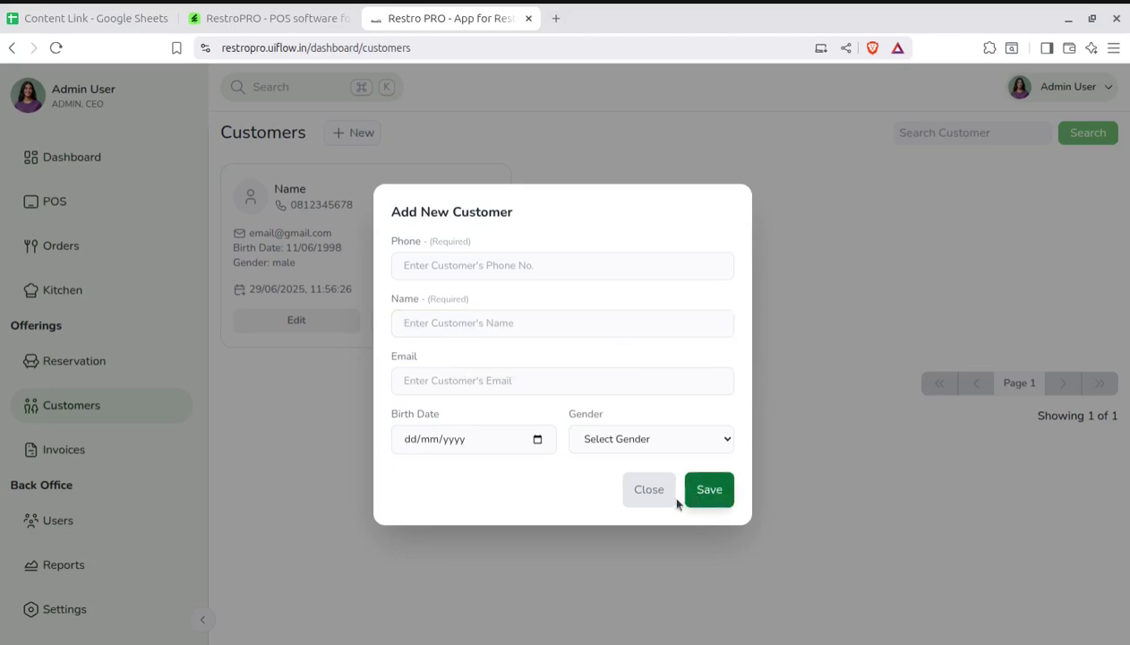
click(640, 489)
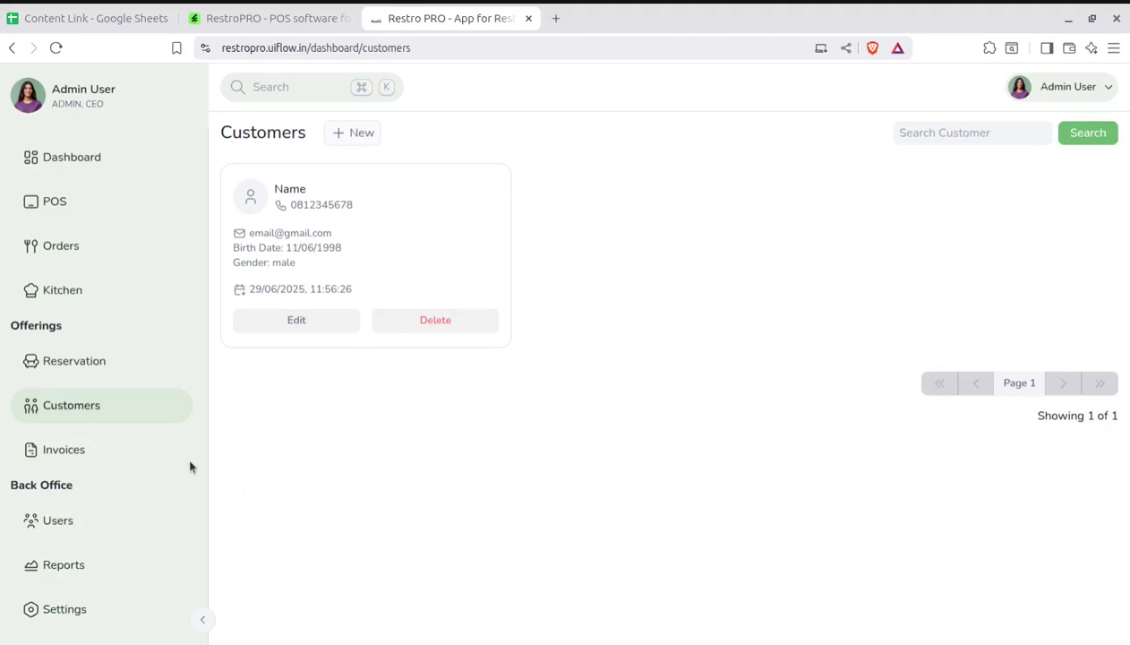
Step: Open the Invoices page, review the newest invoice's details and its receipt down to the total, and close the receipt
click(54, 454)
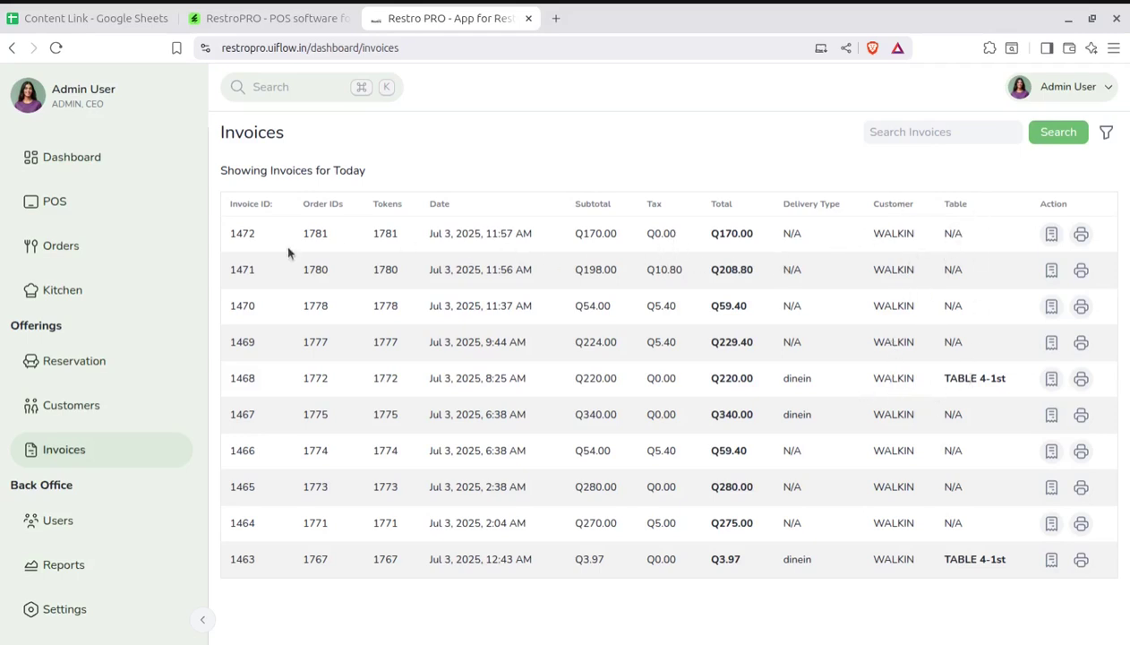
drag(292, 240, 853, 244)
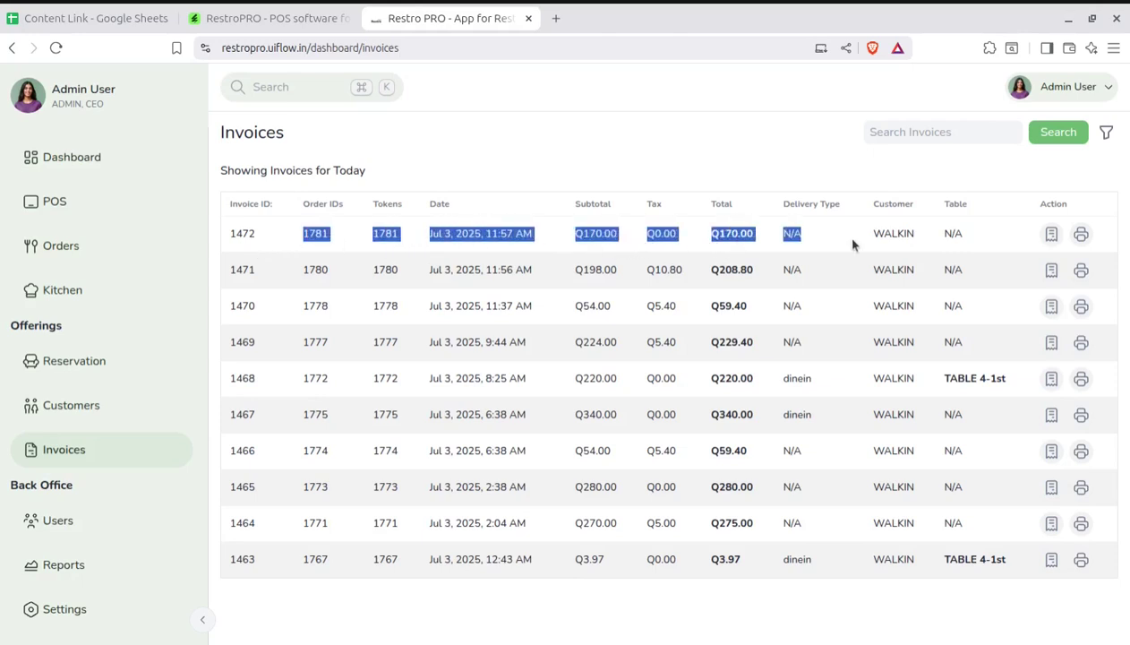
click(1051, 233)
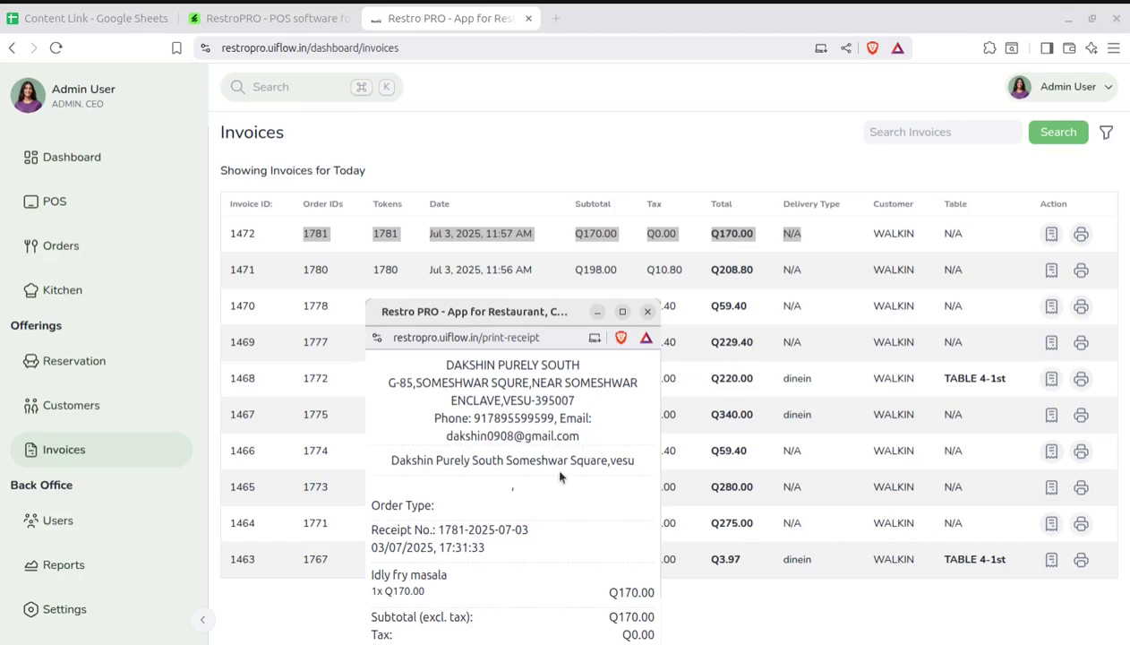
scroll(550, 488, down, 1)
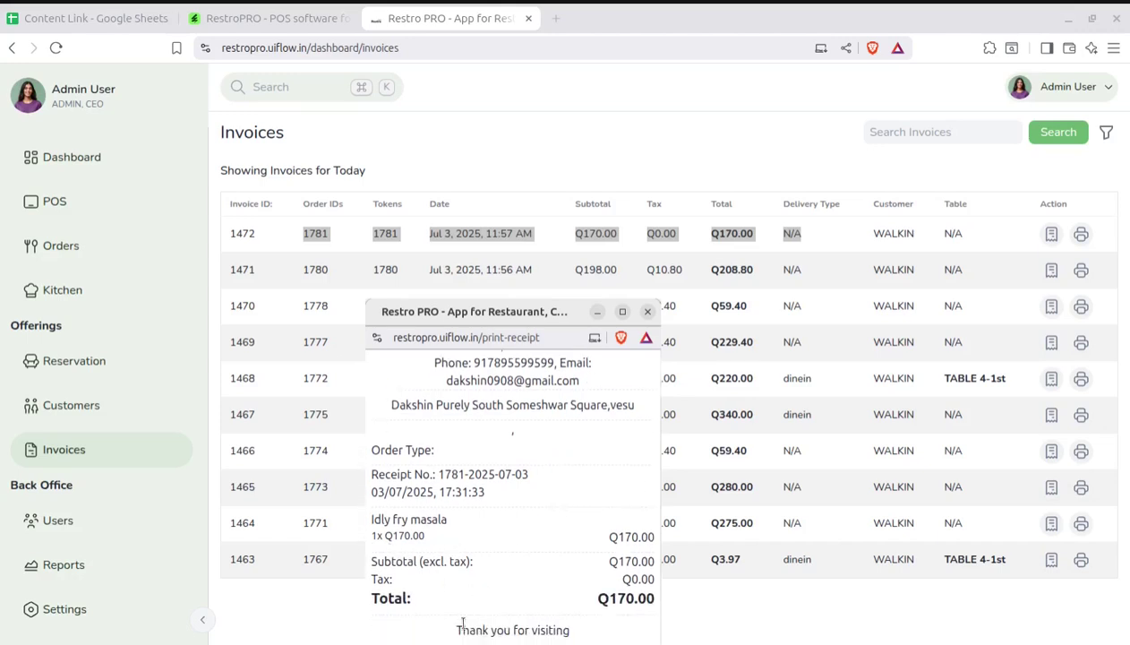
drag(609, 598, 649, 606)
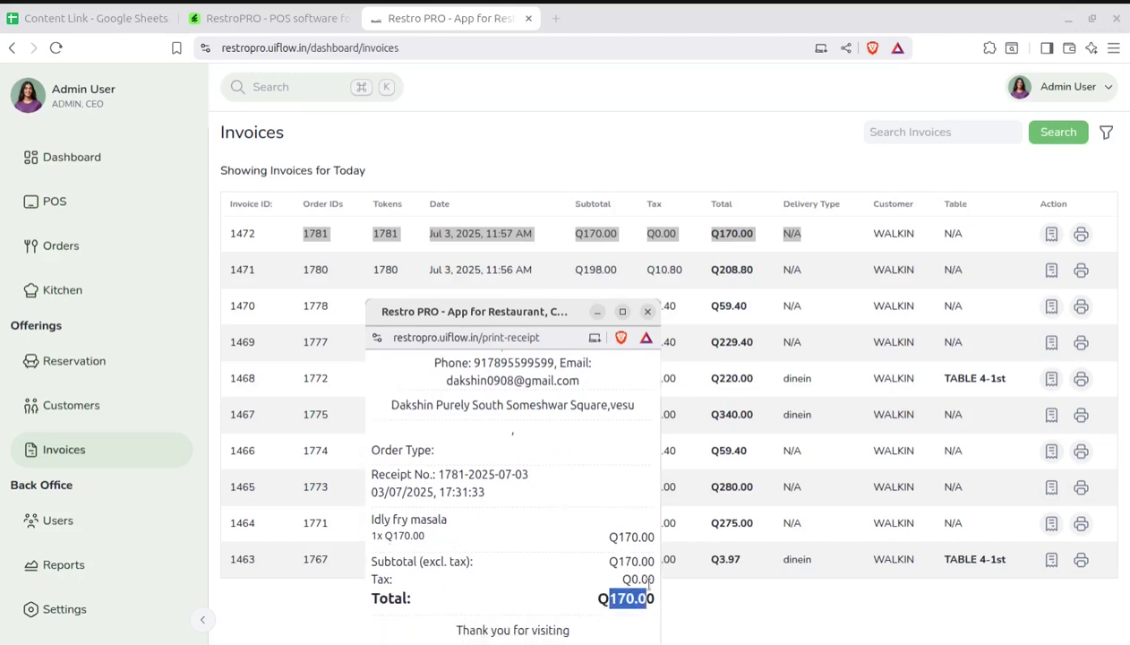
click(647, 312)
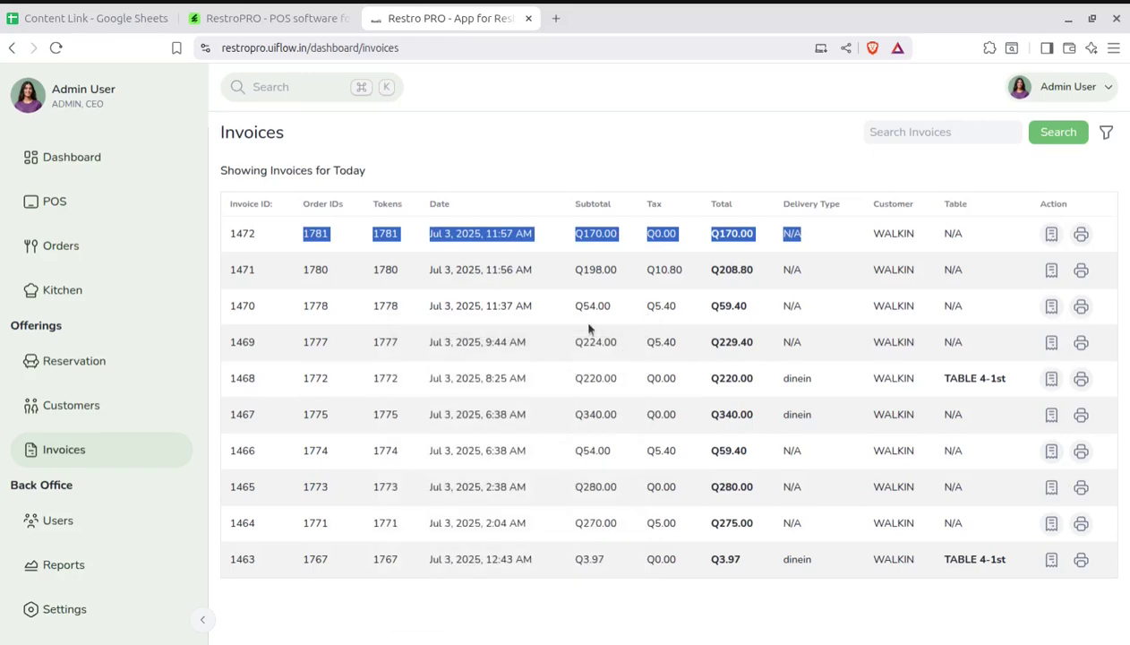
Step: Examine the date range options for filtering the invoices, and close the filter without applying it
click(487, 607)
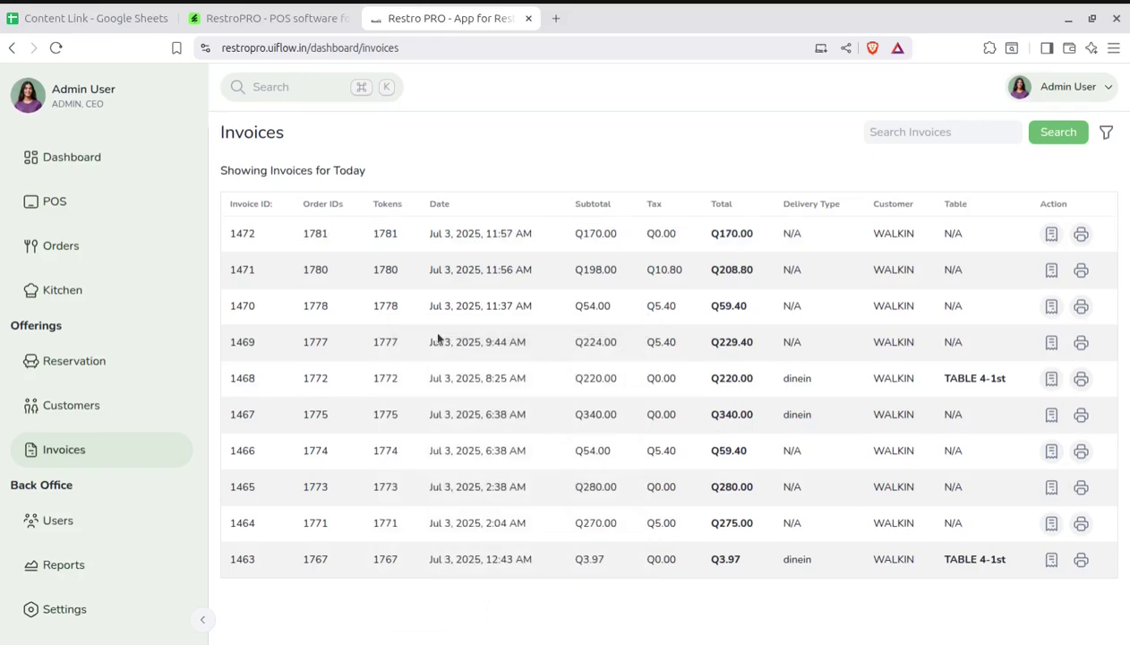
click(1103, 135)
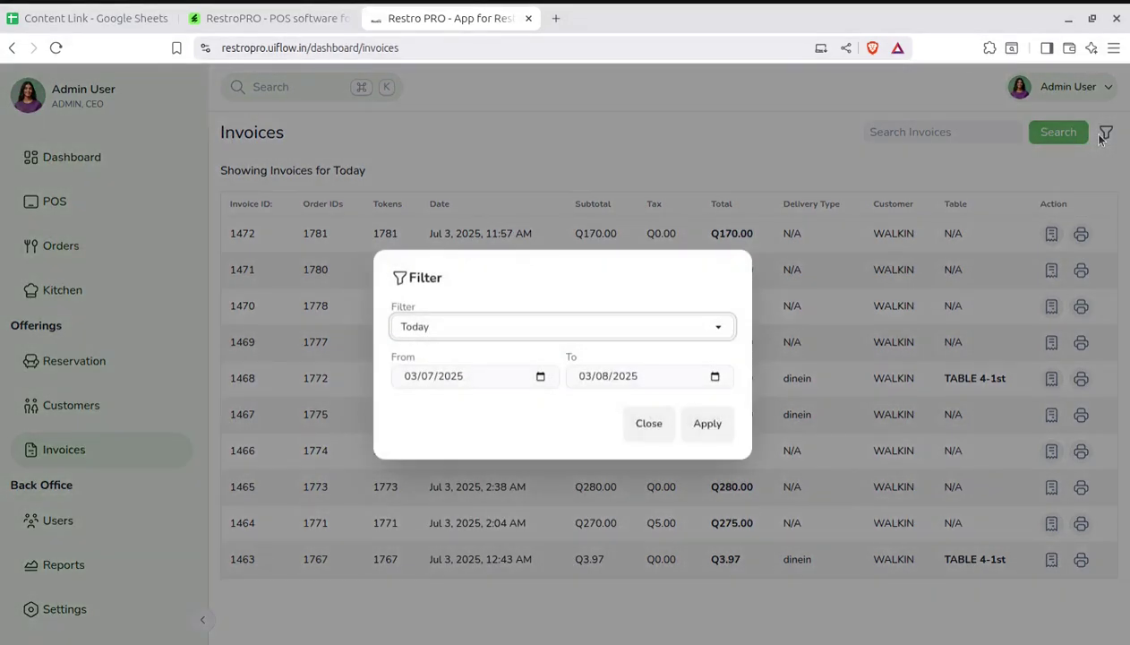
click(648, 428)
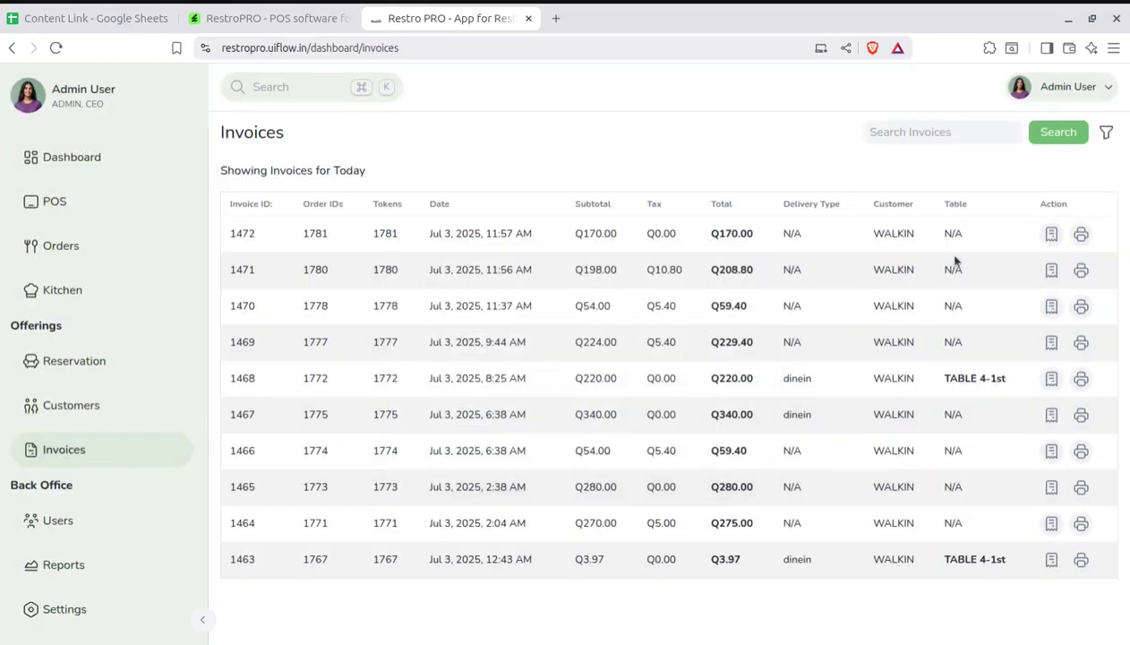
Step: View the newest invoice's receipt, open its print version, and close both receipt windows
click(1051, 234)
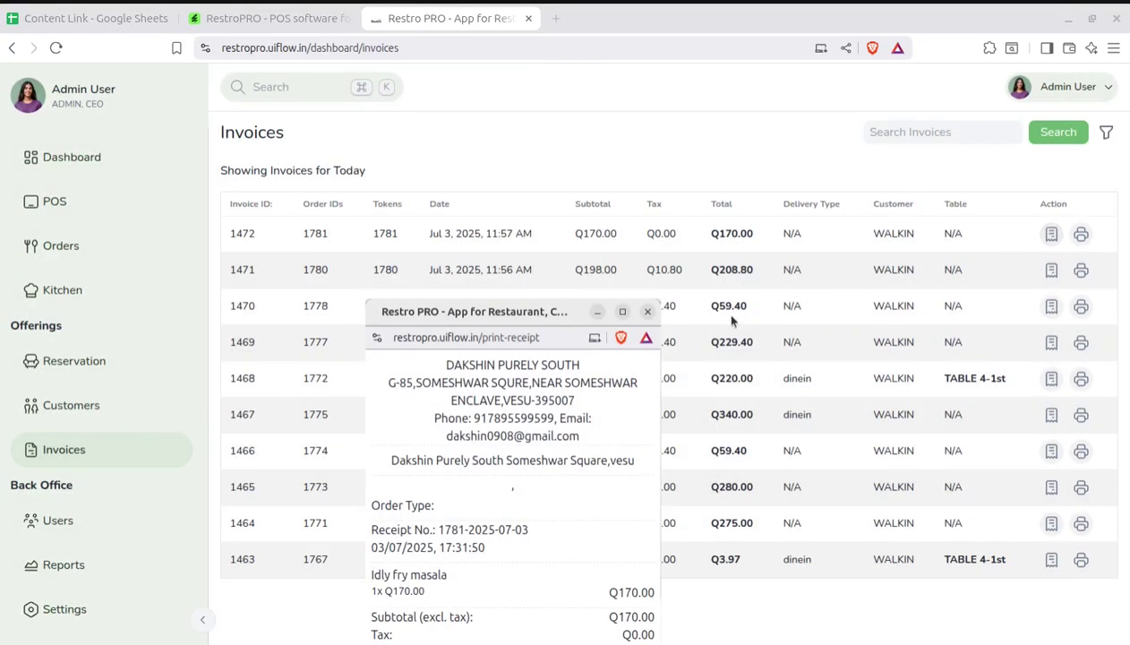
click(648, 311)
click(1081, 234)
click(647, 312)
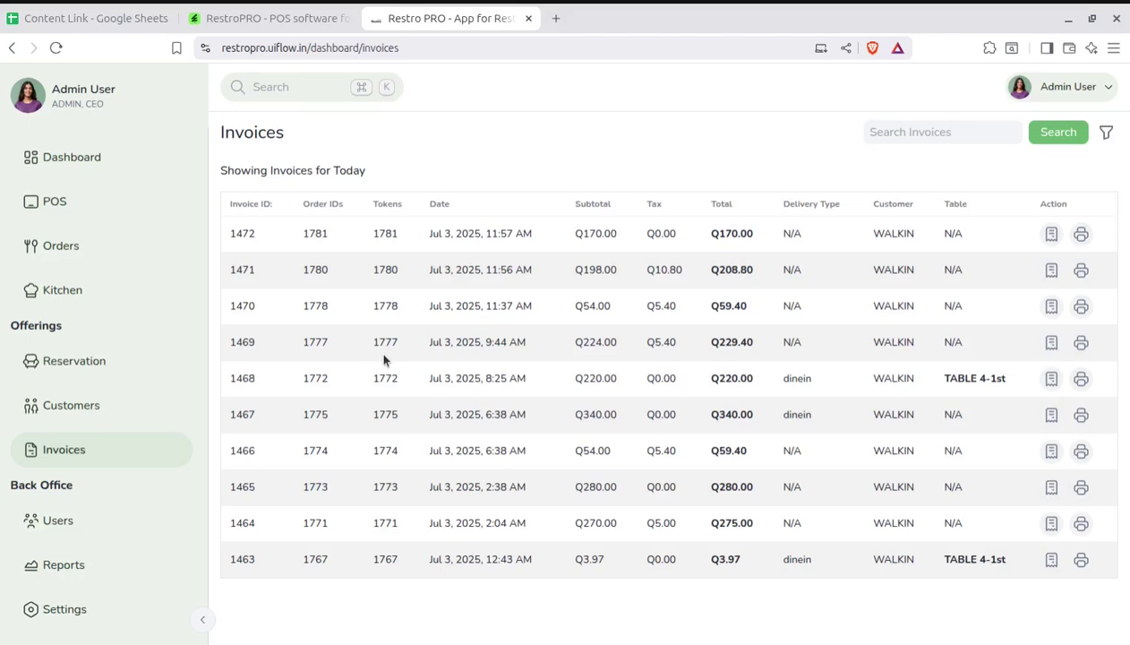
Step: Open the Users page, examine the form for adding a new user, and close it without saving
click(56, 524)
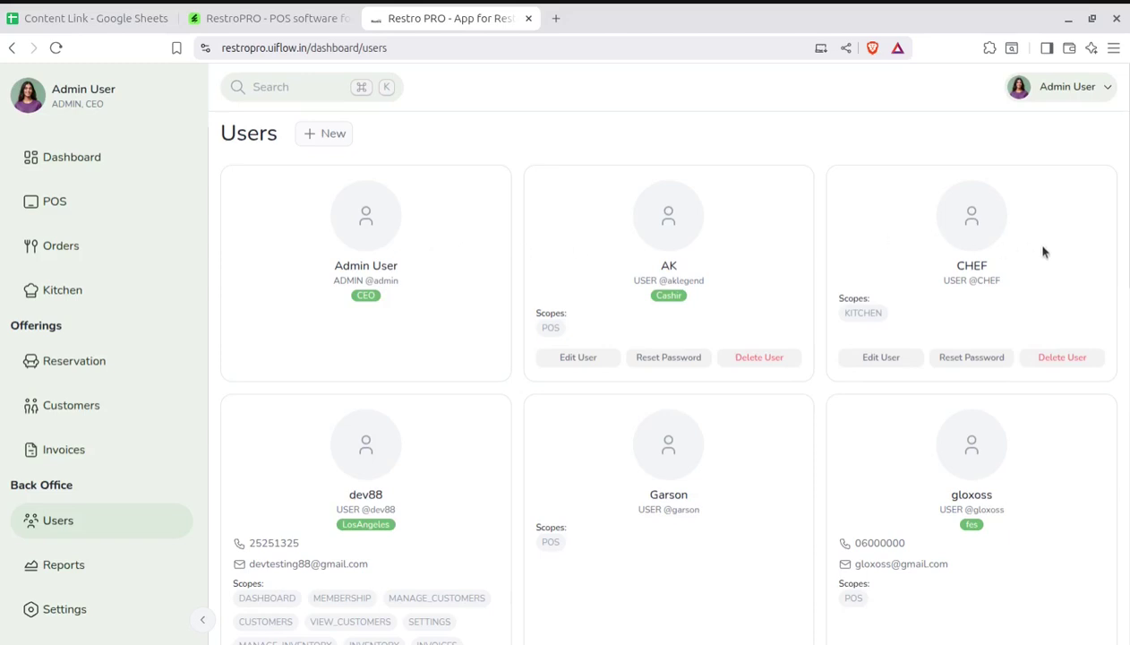
click(320, 132)
click(656, 496)
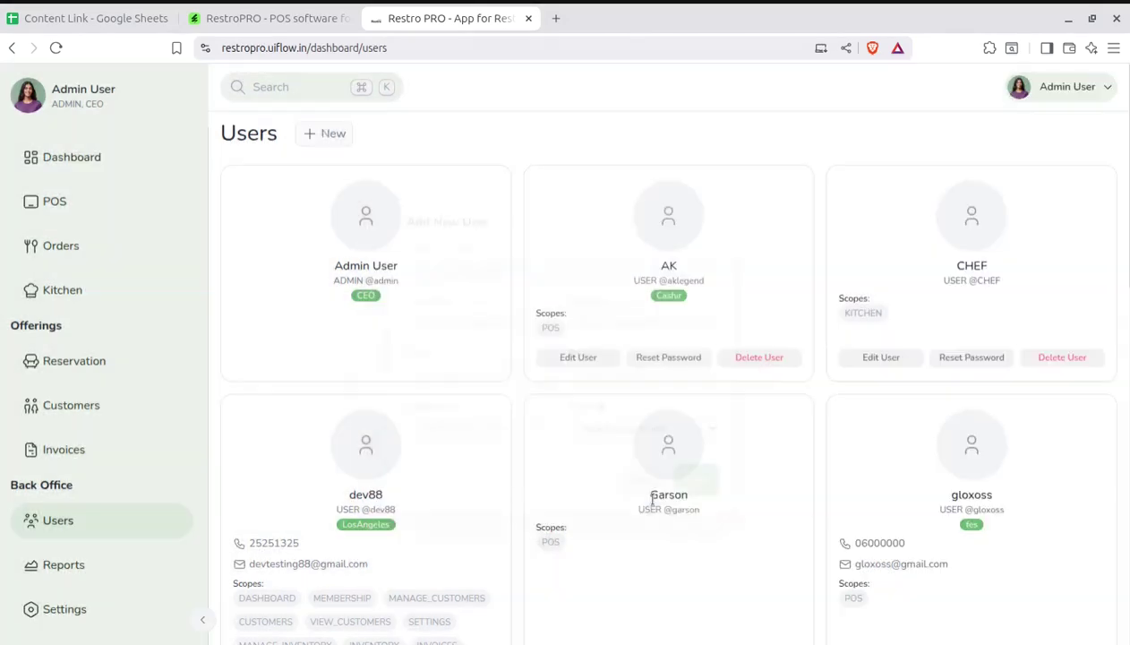
Step: Open the Reports page and review today's data, including the top selling items and revenue
click(77, 568)
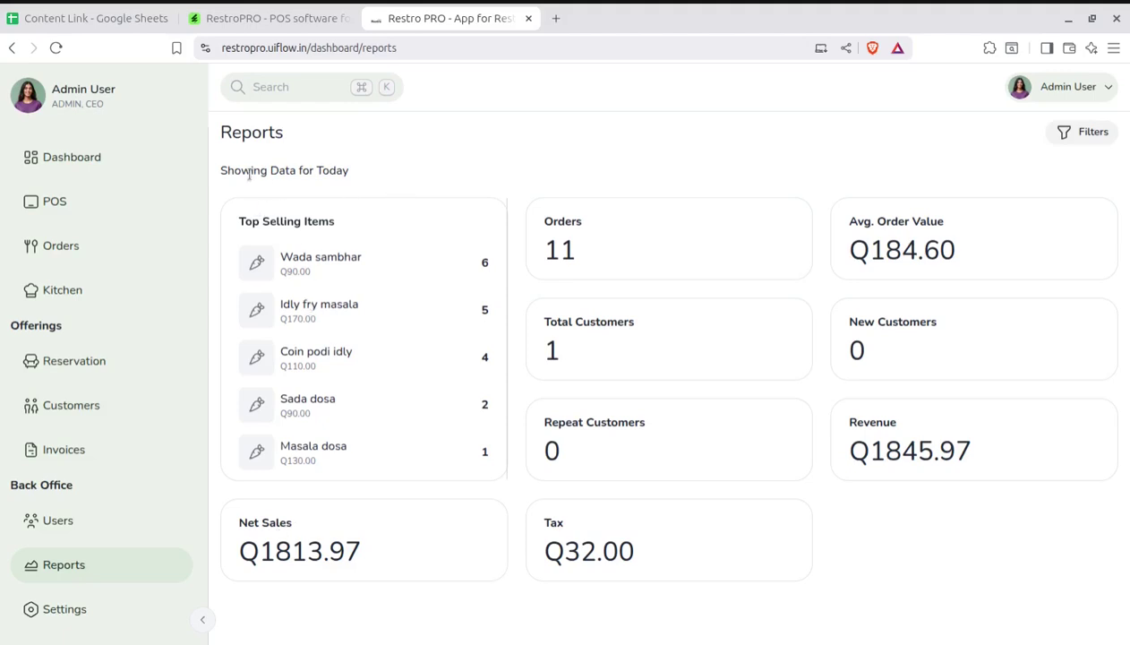
drag(220, 170, 347, 170)
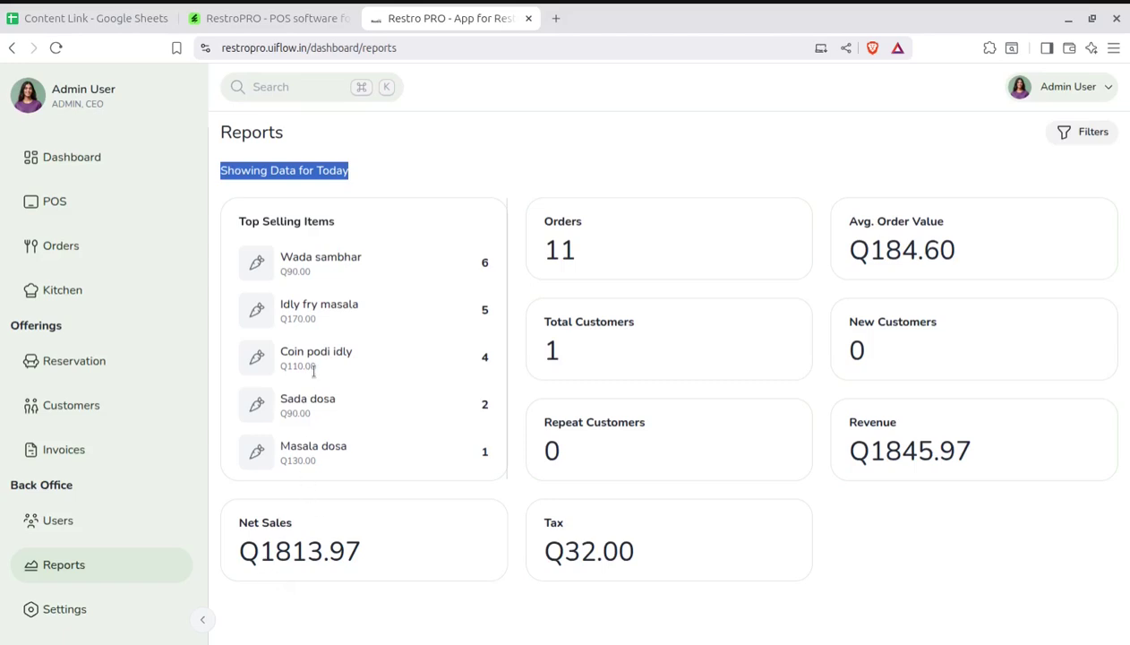
drag(972, 451, 862, 452)
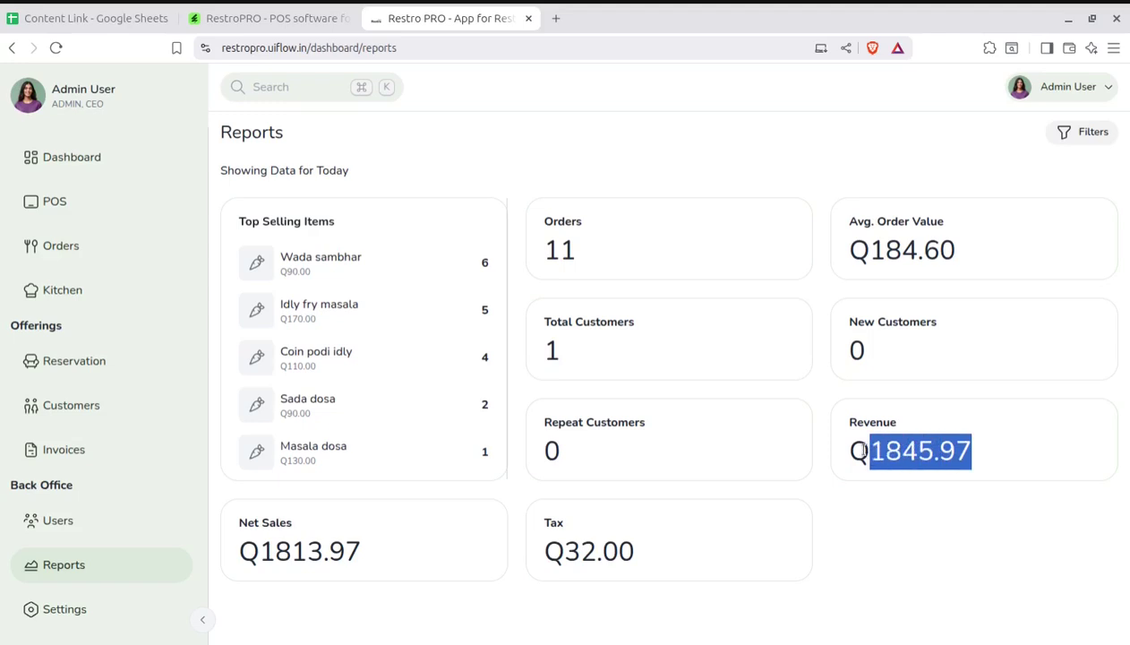
click(809, 574)
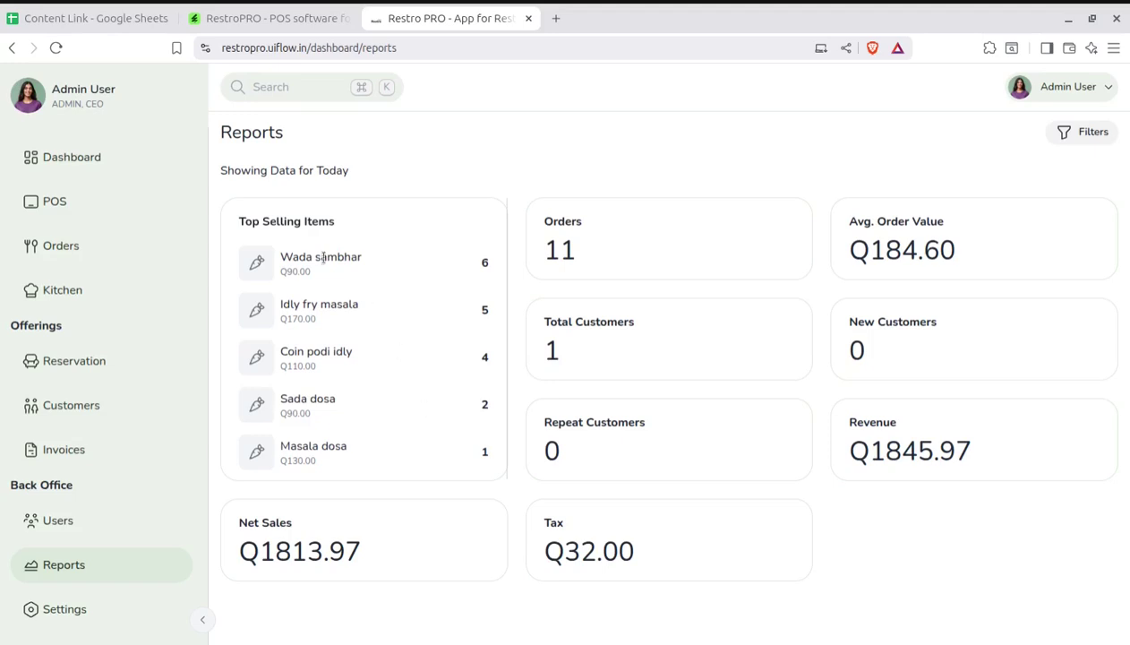
Step: Filter the reports to Yesterday, check the custom date range fields, and close the filter without further changes
click(1084, 132)
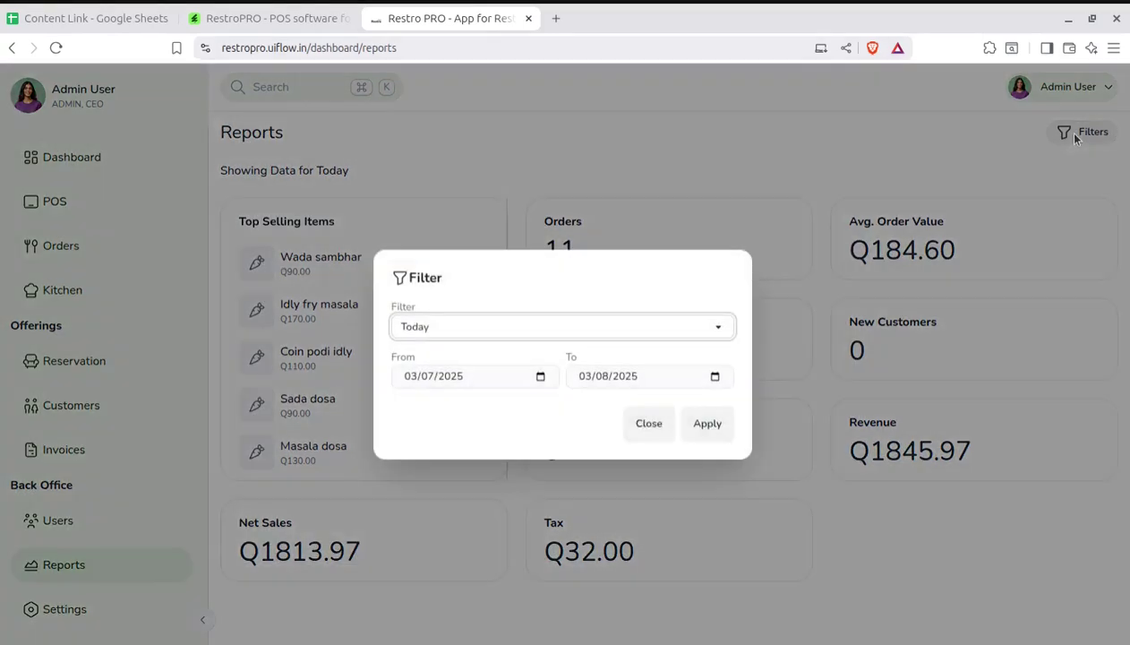
click(491, 328)
click(479, 370)
click(708, 435)
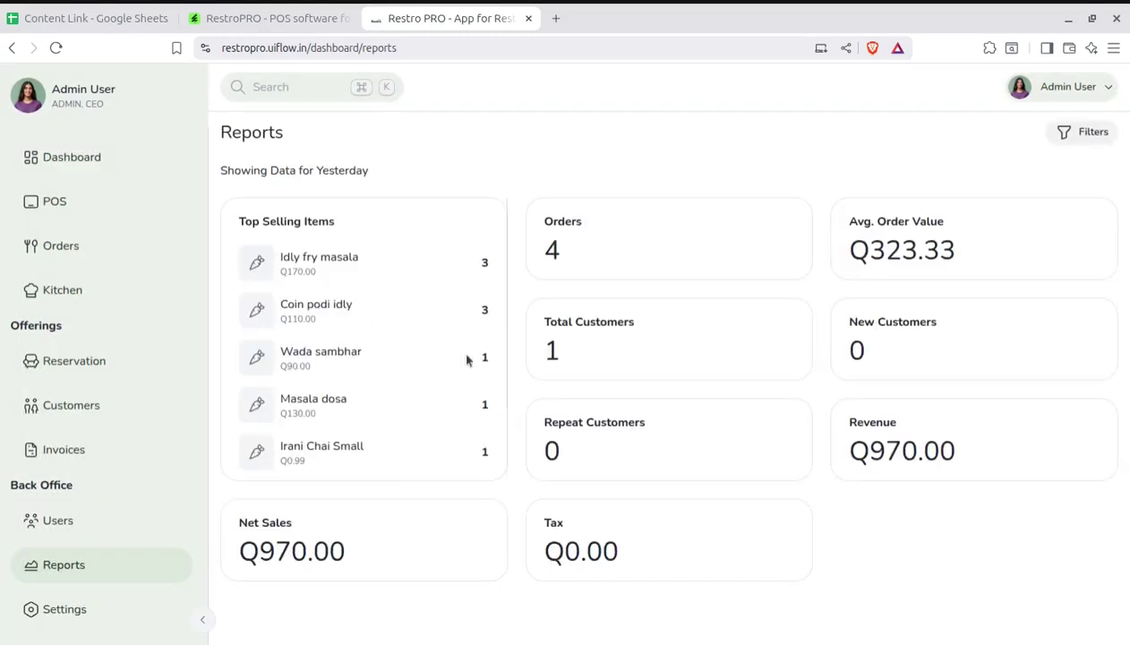
click(1084, 133)
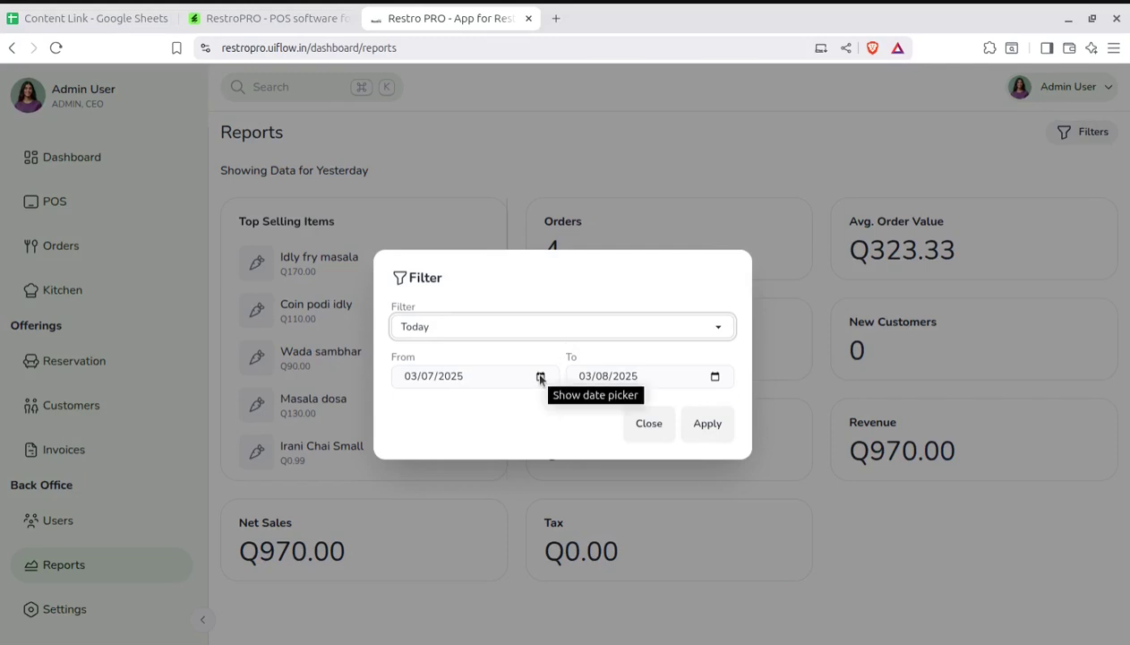
click(649, 423)
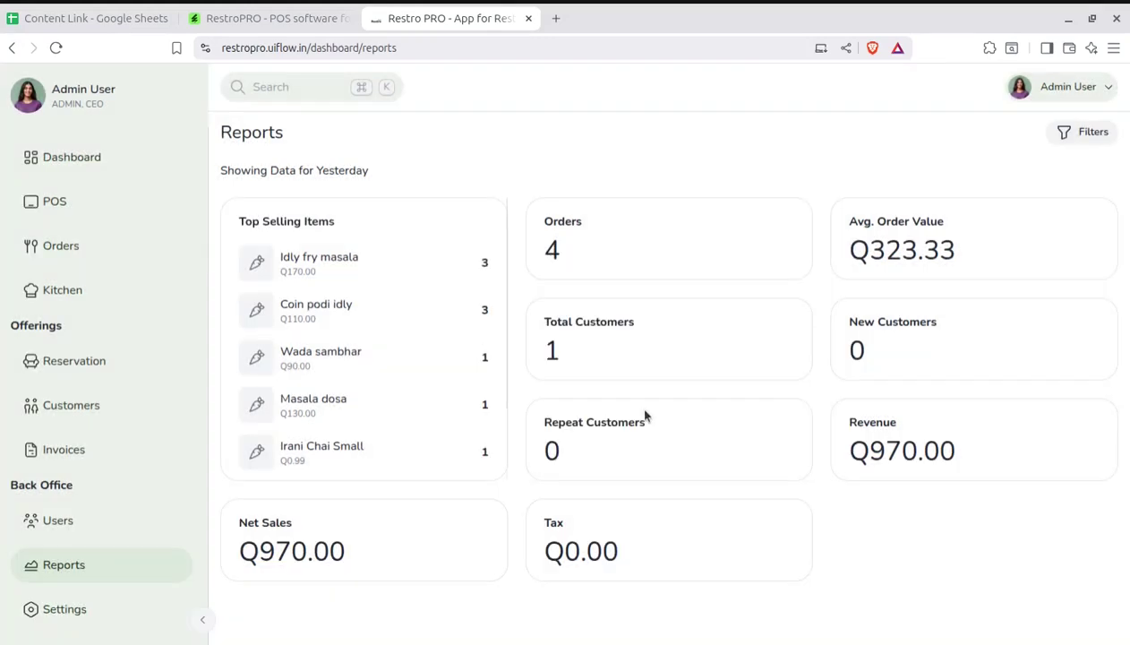
Step: Revisit the Settings store details, the Dashboard overview and the POS item list
click(67, 610)
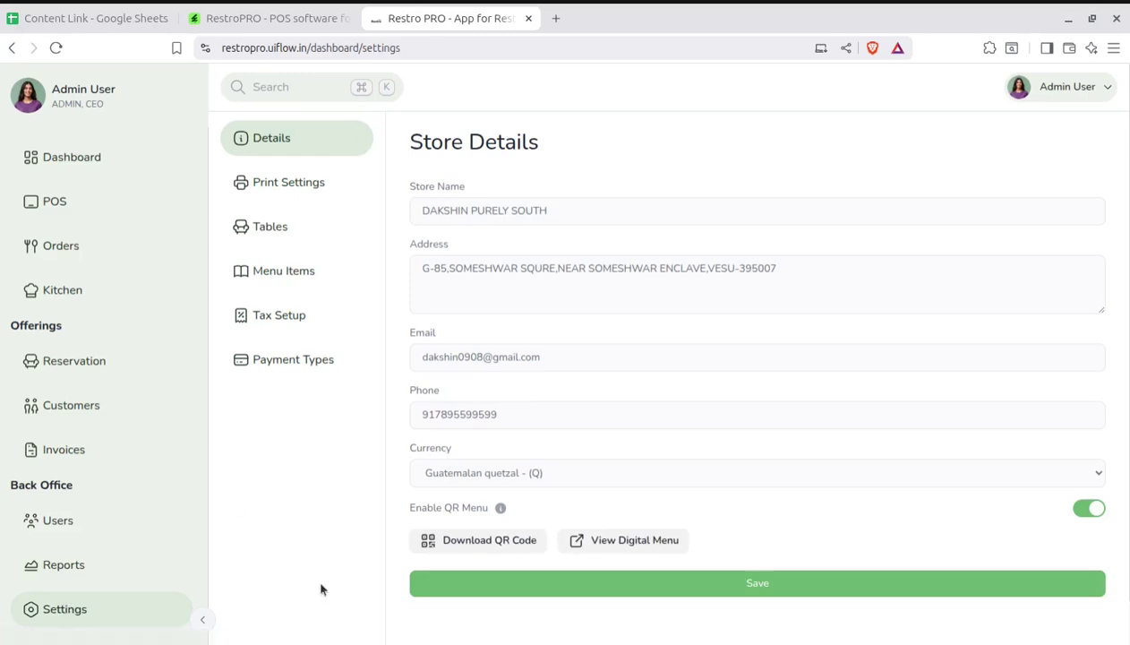
click(85, 164)
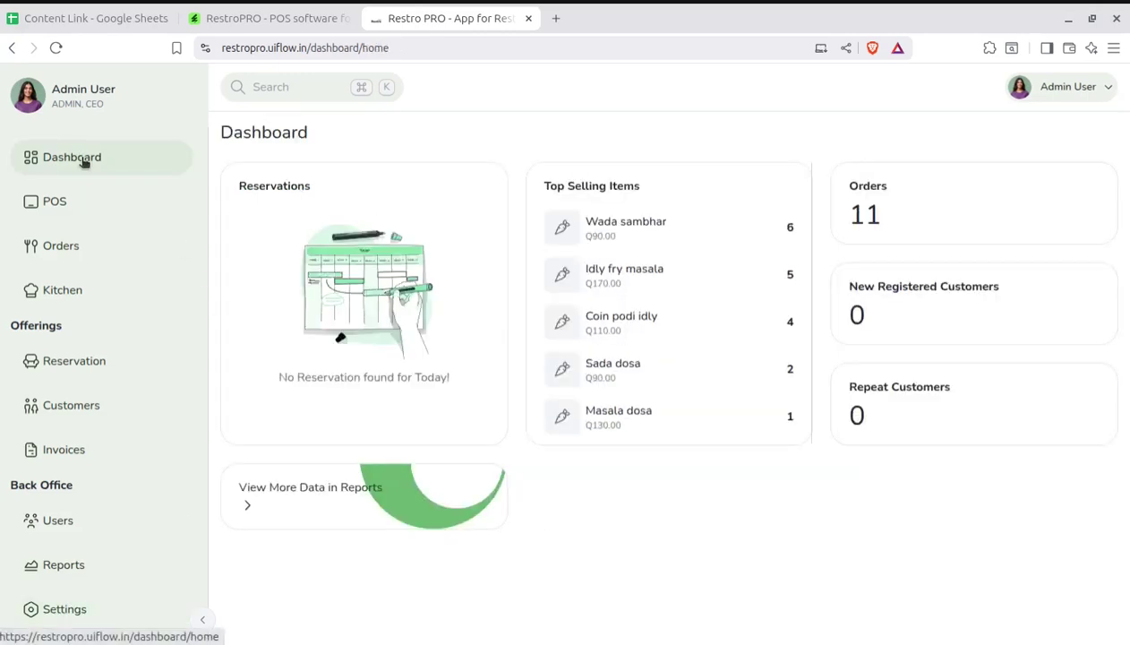
click(68, 204)
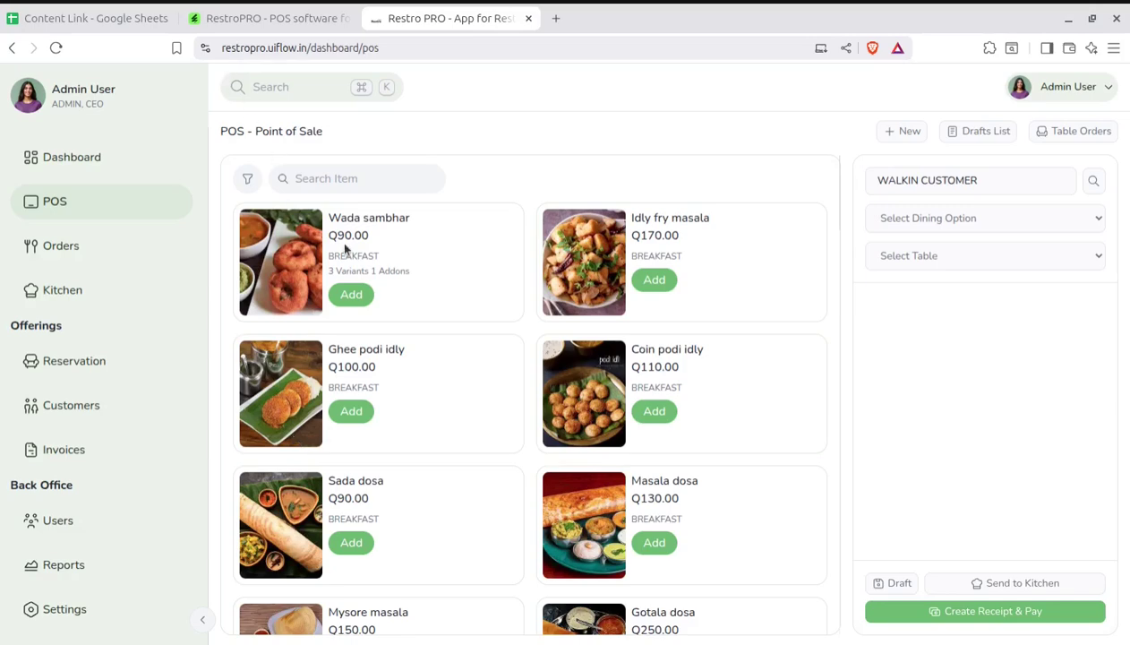
Step: Switch to the RestroPRO listing on CodeCanyon and open the listing of its SaaS version
click(259, 18)
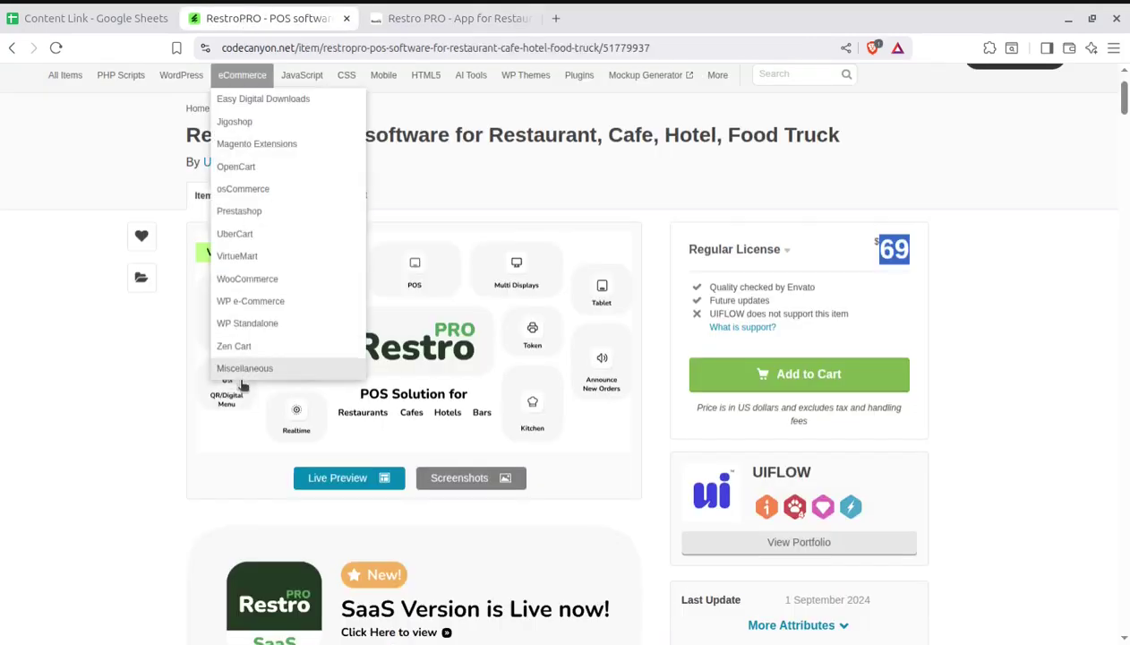
scroll(143, 451, up, 1)
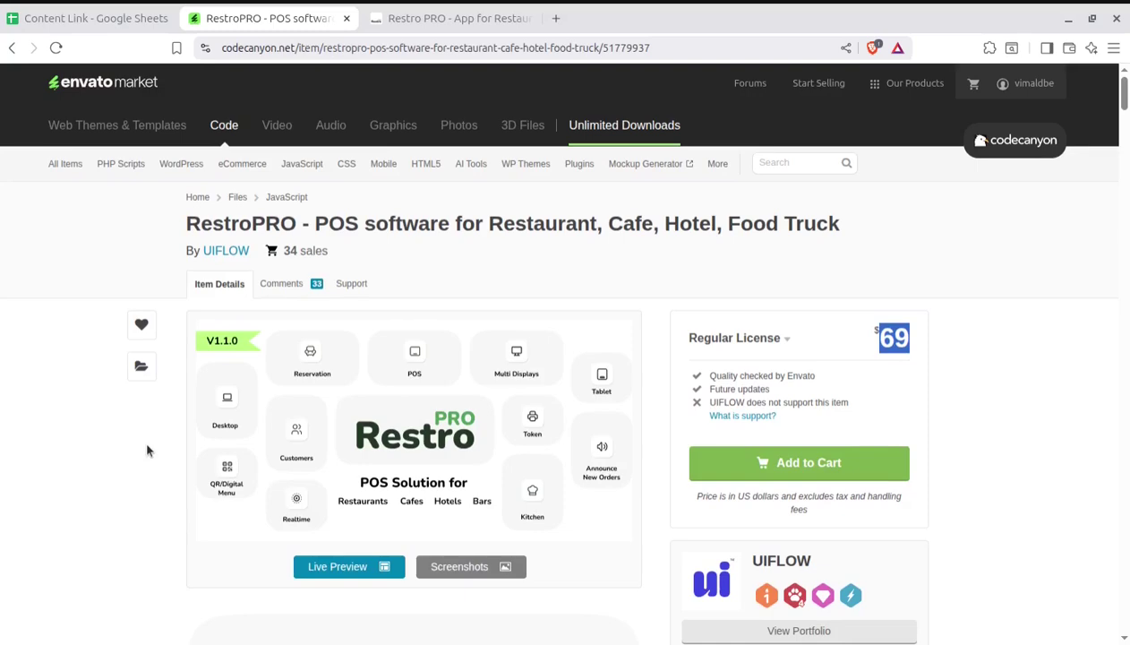
scroll(149, 450, down, 2)
scroll(296, 446, down, 3)
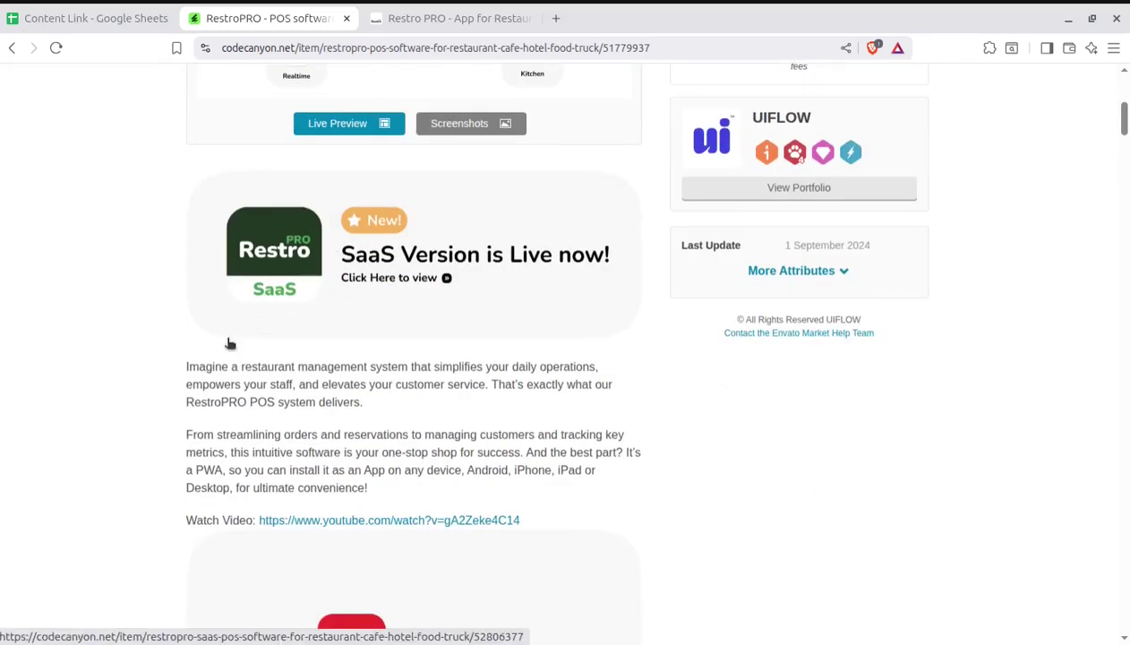
click(367, 265)
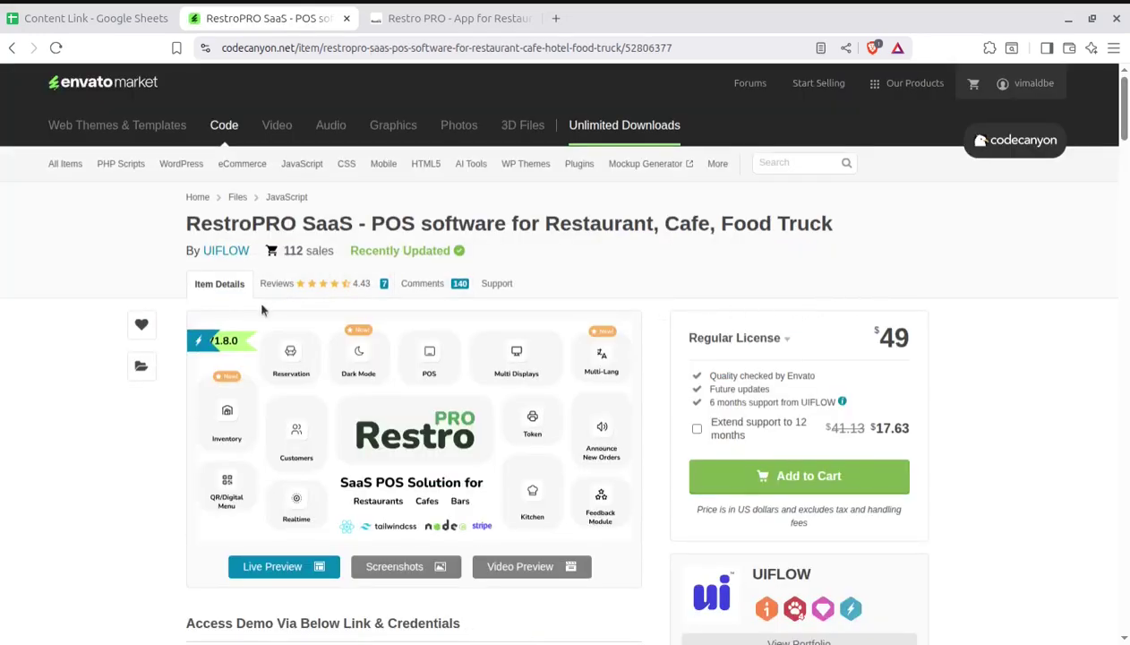
Step: Review the RestroPRO SaaS listing's regular license price, support terms, demo access section and roadmap
drag(877, 330, 906, 339)
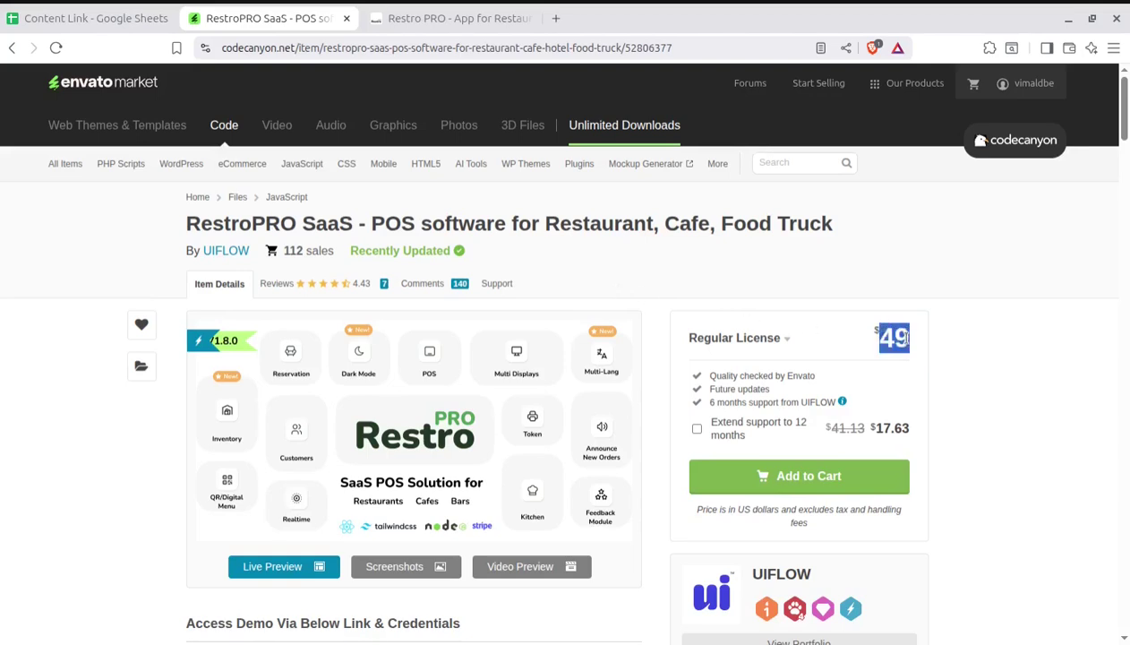
scroll(902, 339, down, 2)
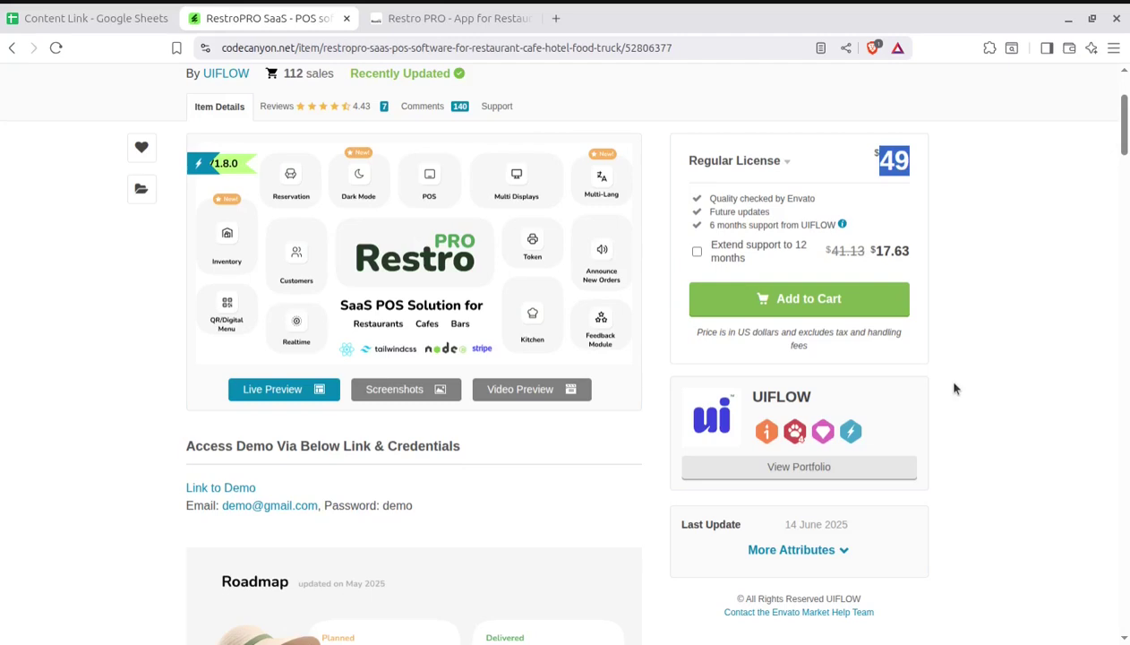
scroll(954, 389, up, 2)
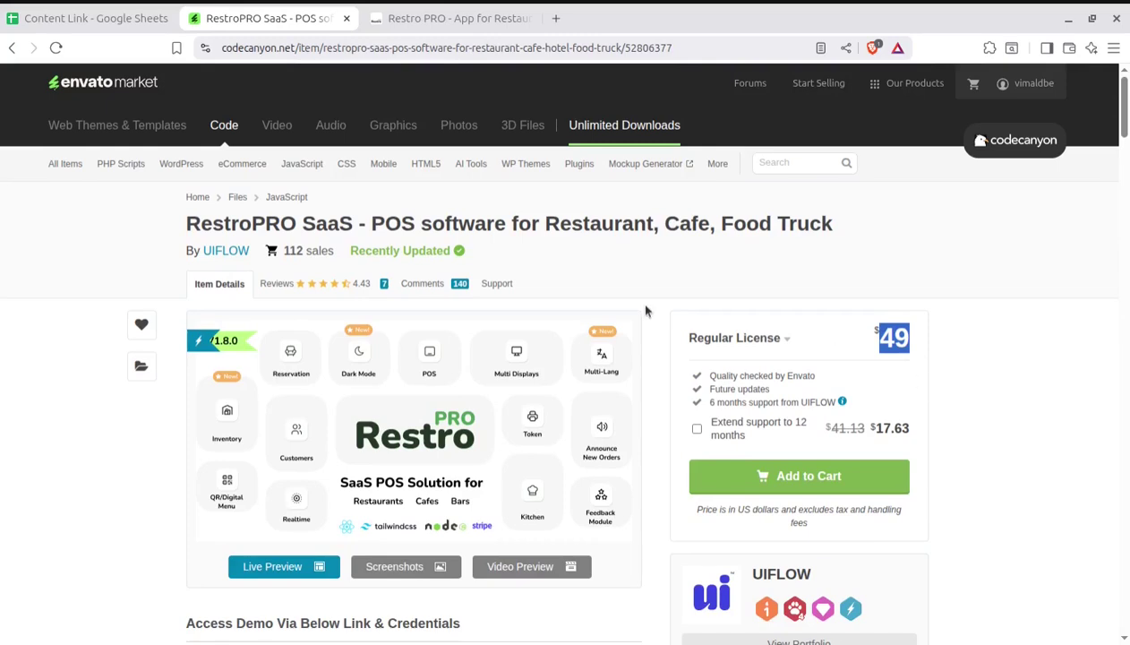
scroll(1039, 358, down, 1)
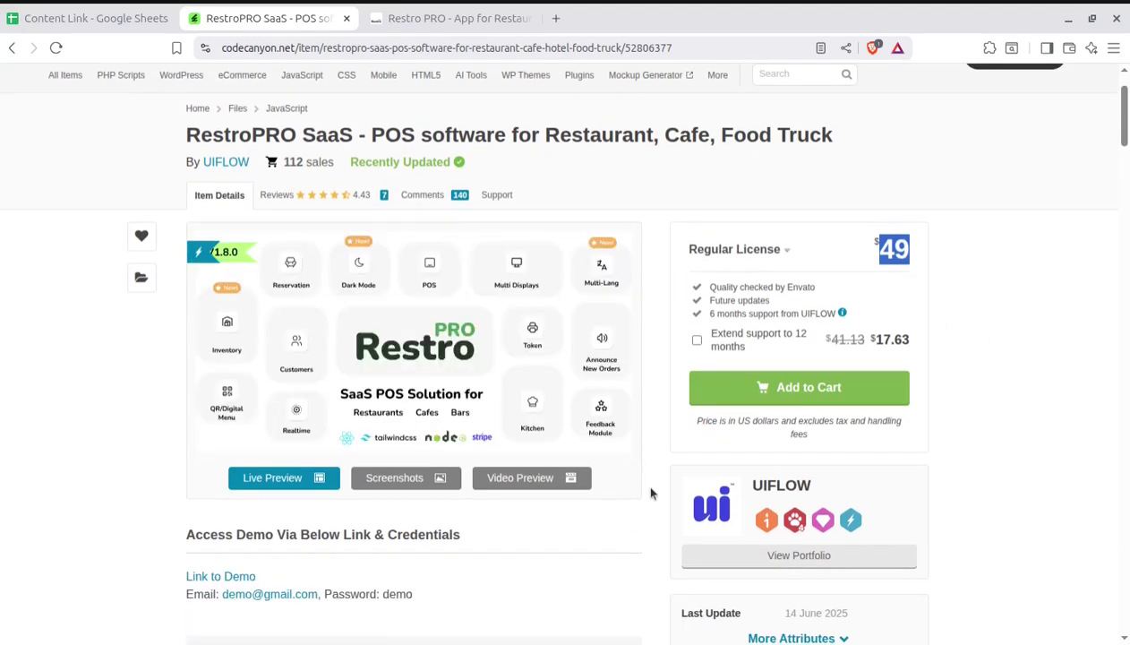
scroll(651, 493, down, 2)
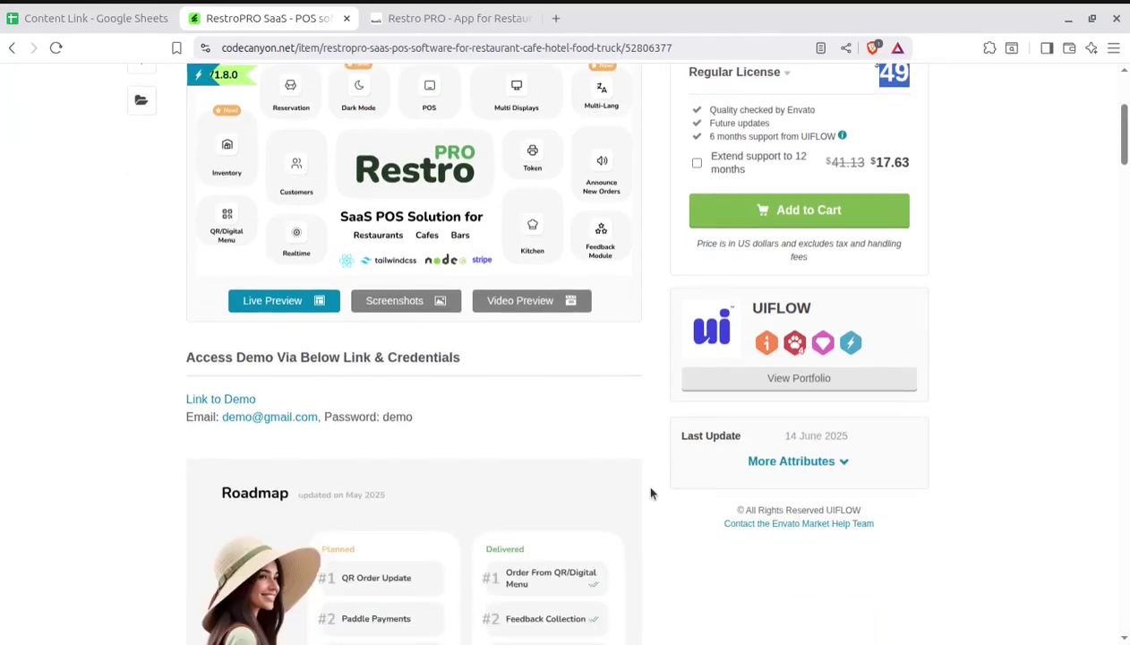
scroll(651, 493, up, 3)
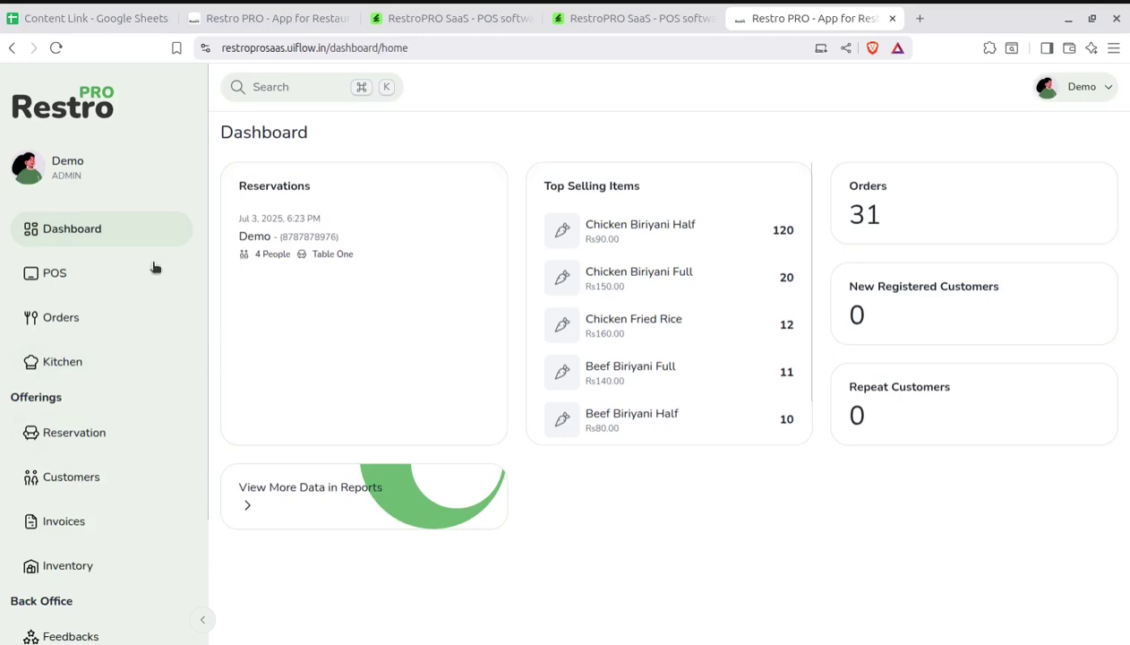
Step: In the RestroPRO SaaS demo, view the Inventory page, the store details and the Payment Types settings
scroll(148, 295, down, 3)
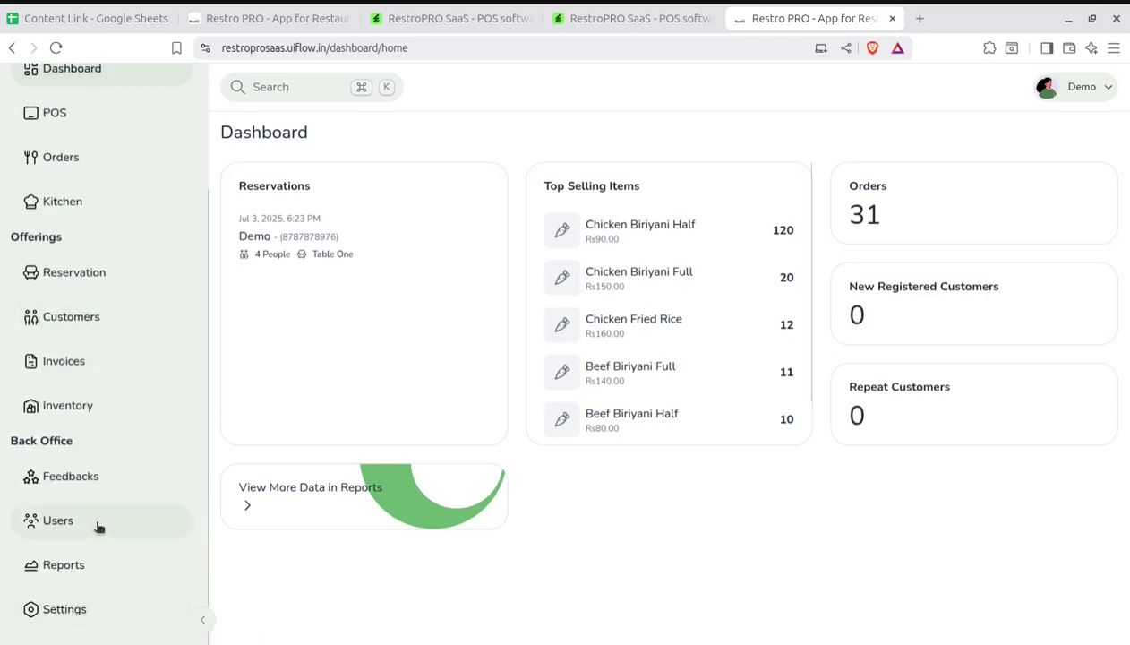
click(87, 410)
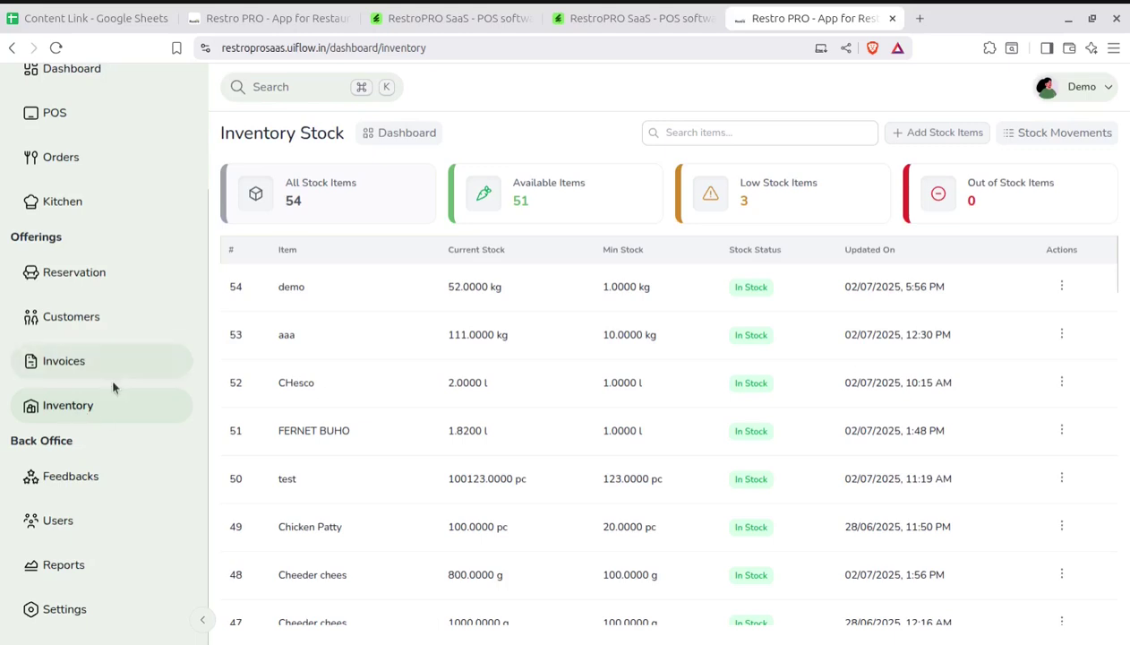
click(65, 609)
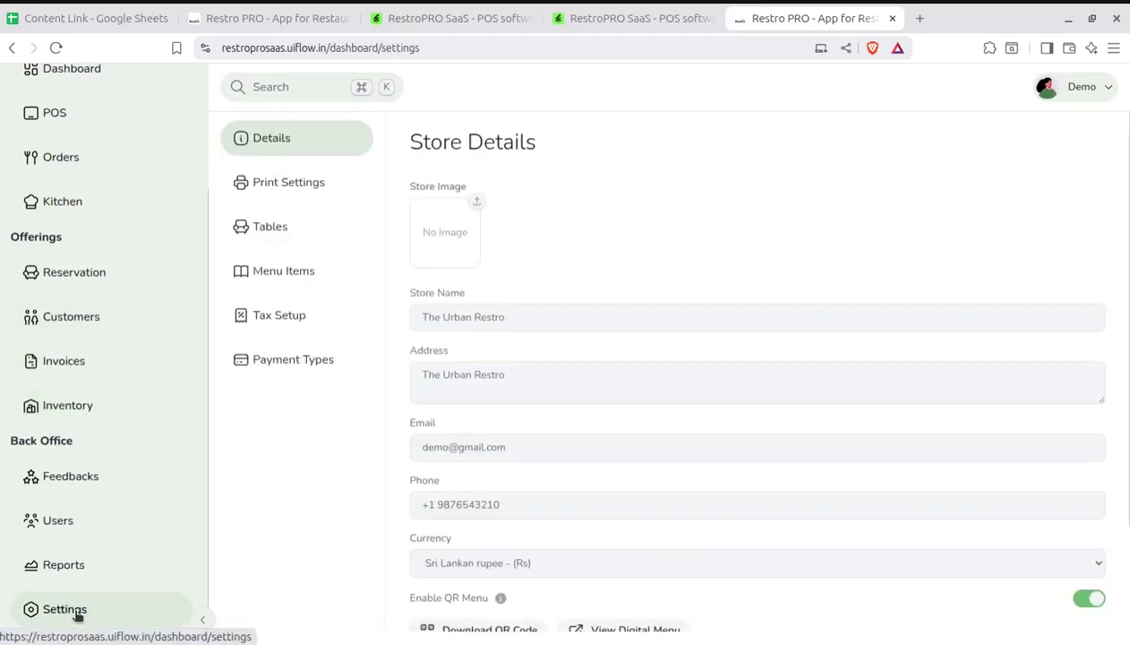
click(284, 367)
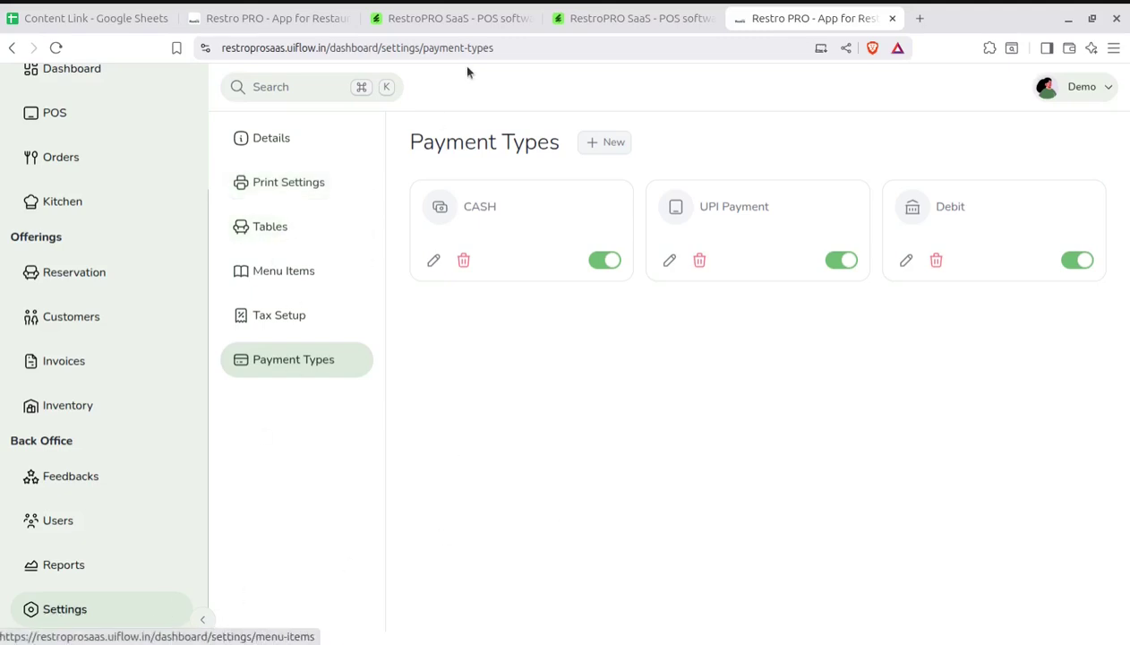
Step: Review the SaaS live preview page and the CodeCanyon listing, and return to the SaaS demo's Payment Types settings
click(611, 23)
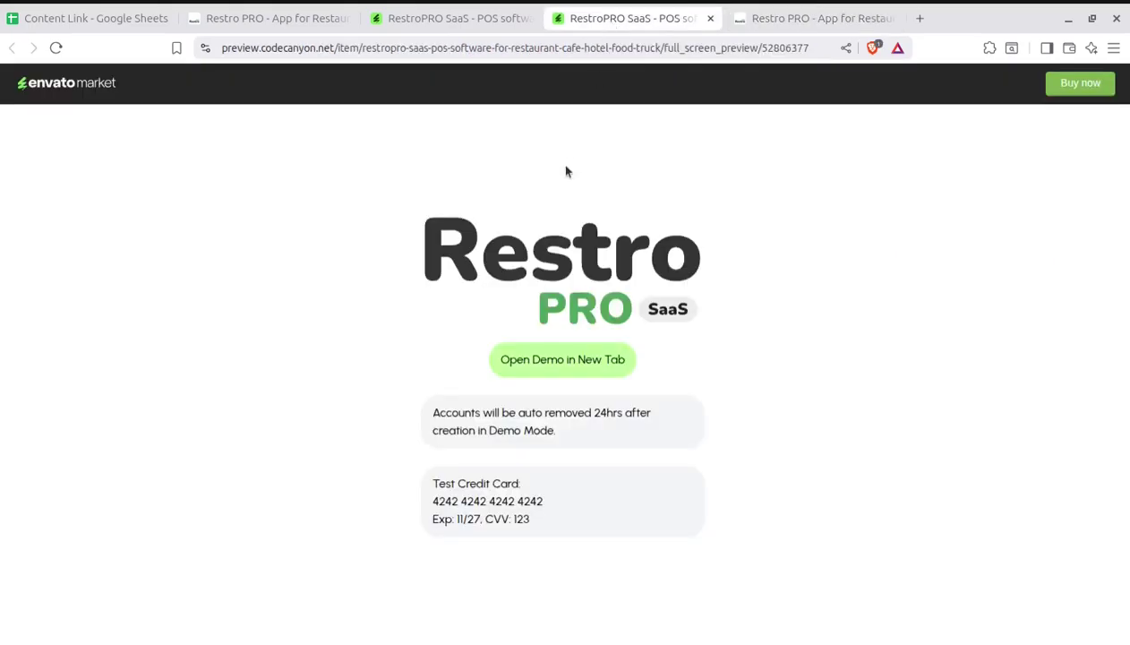
click(458, 17)
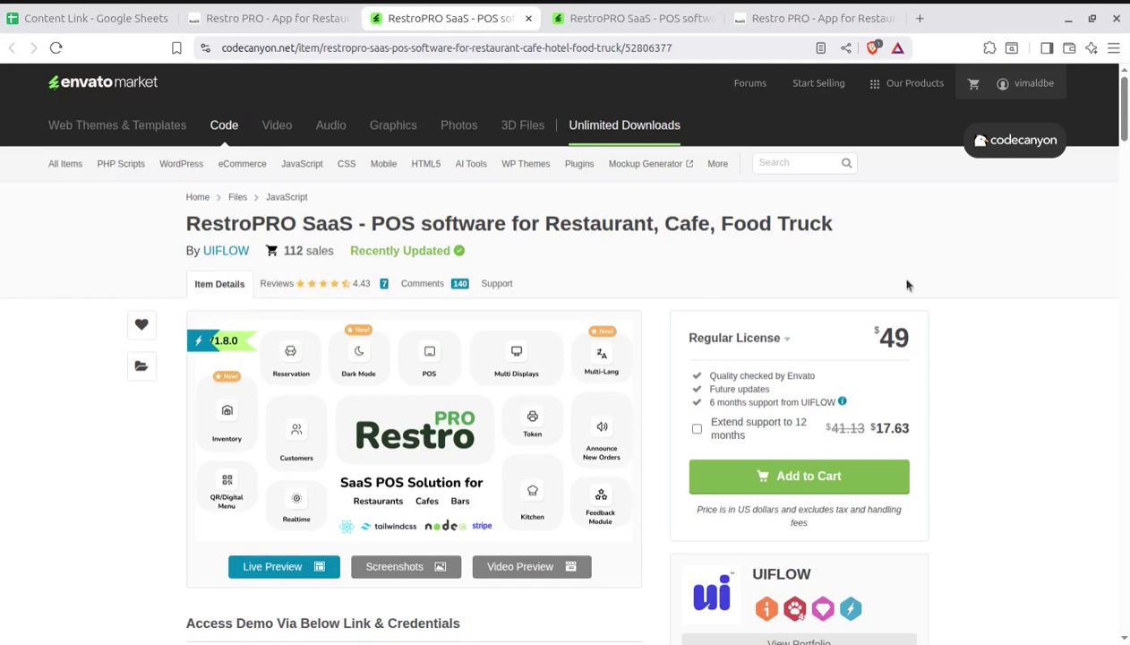
scroll(1022, 324, down, 2)
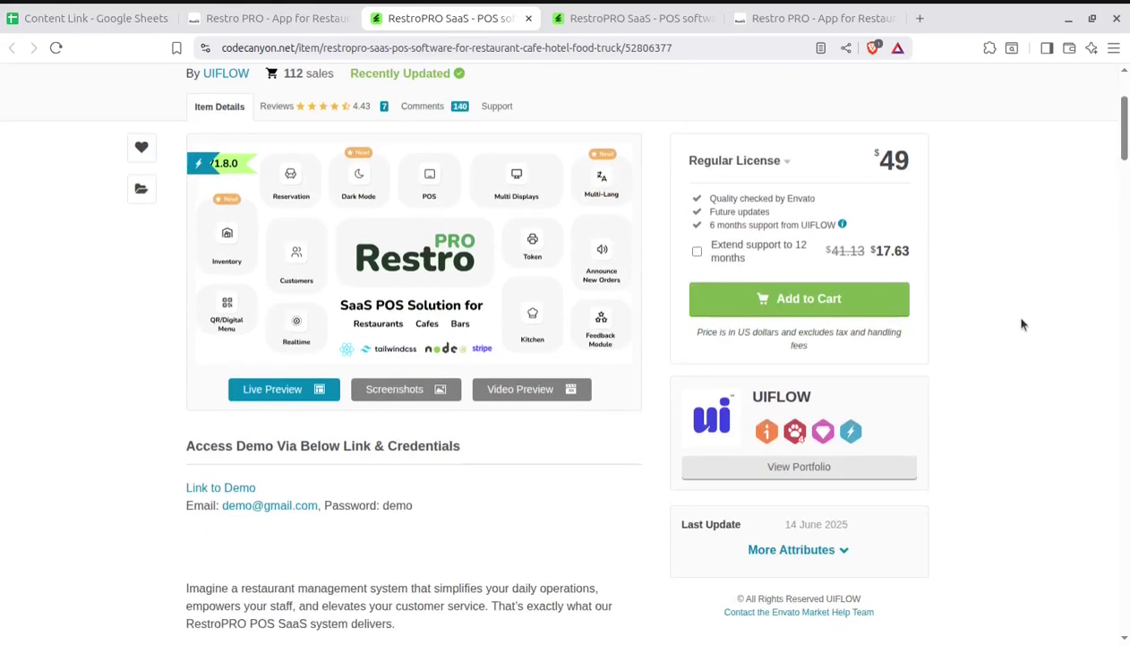
scroll(1022, 324, up, 2)
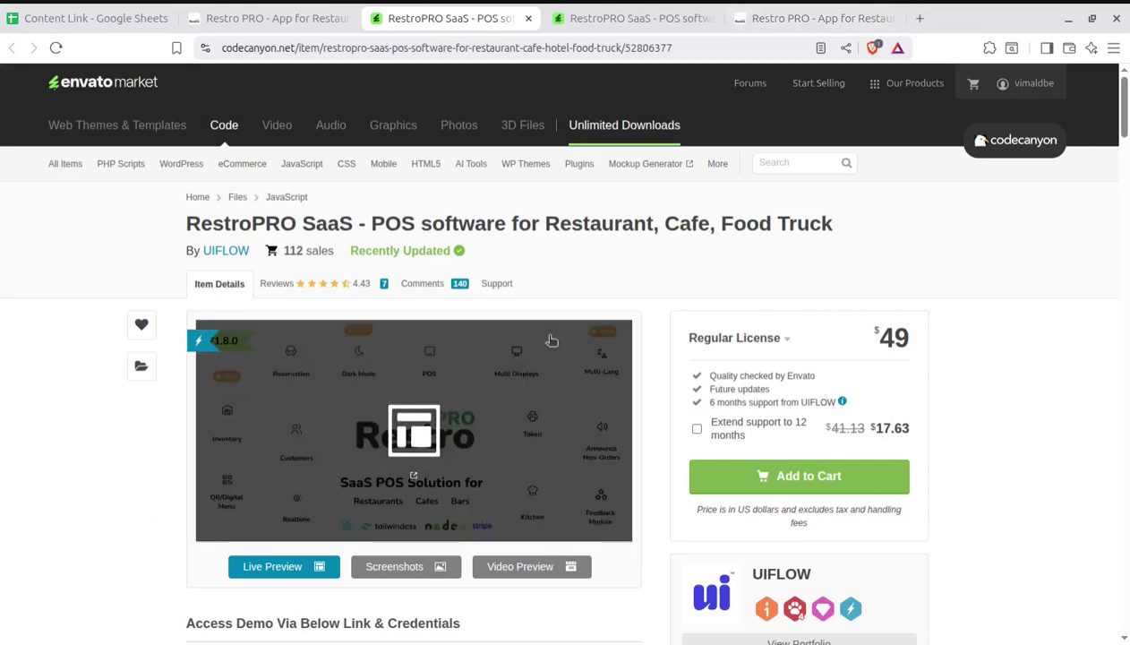
click(620, 26)
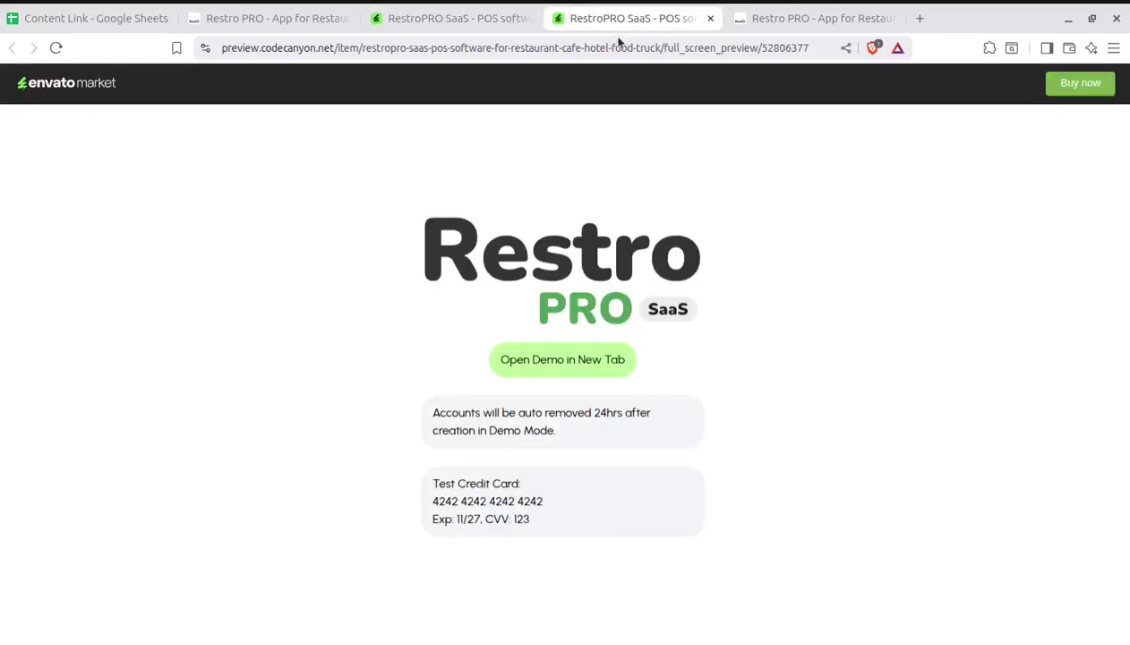
click(781, 20)
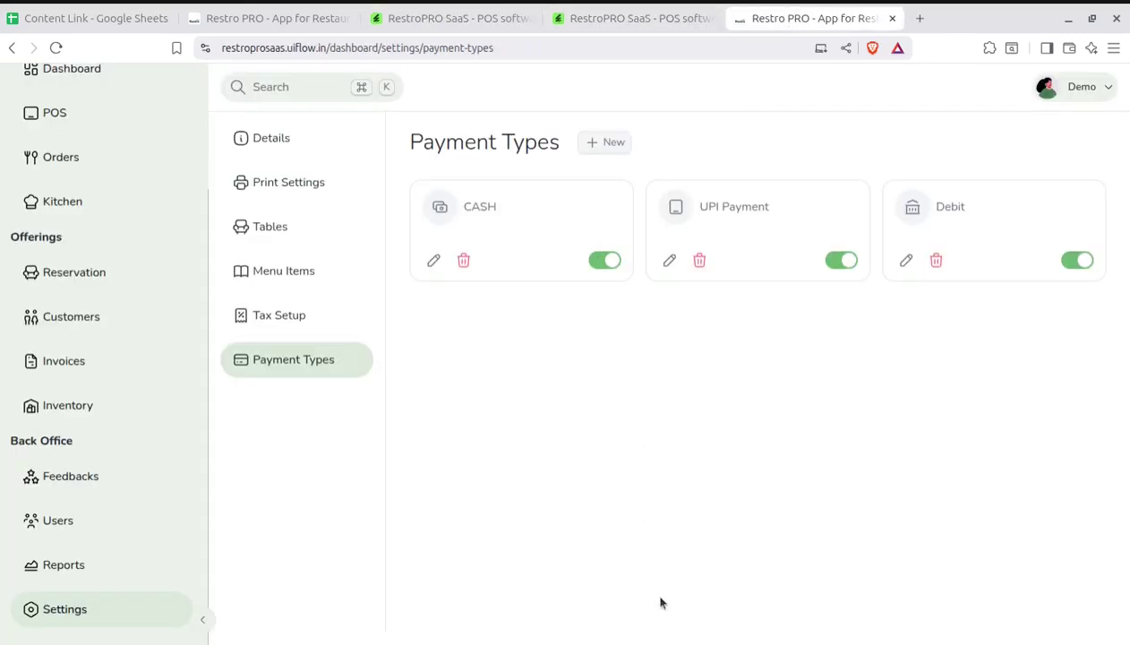